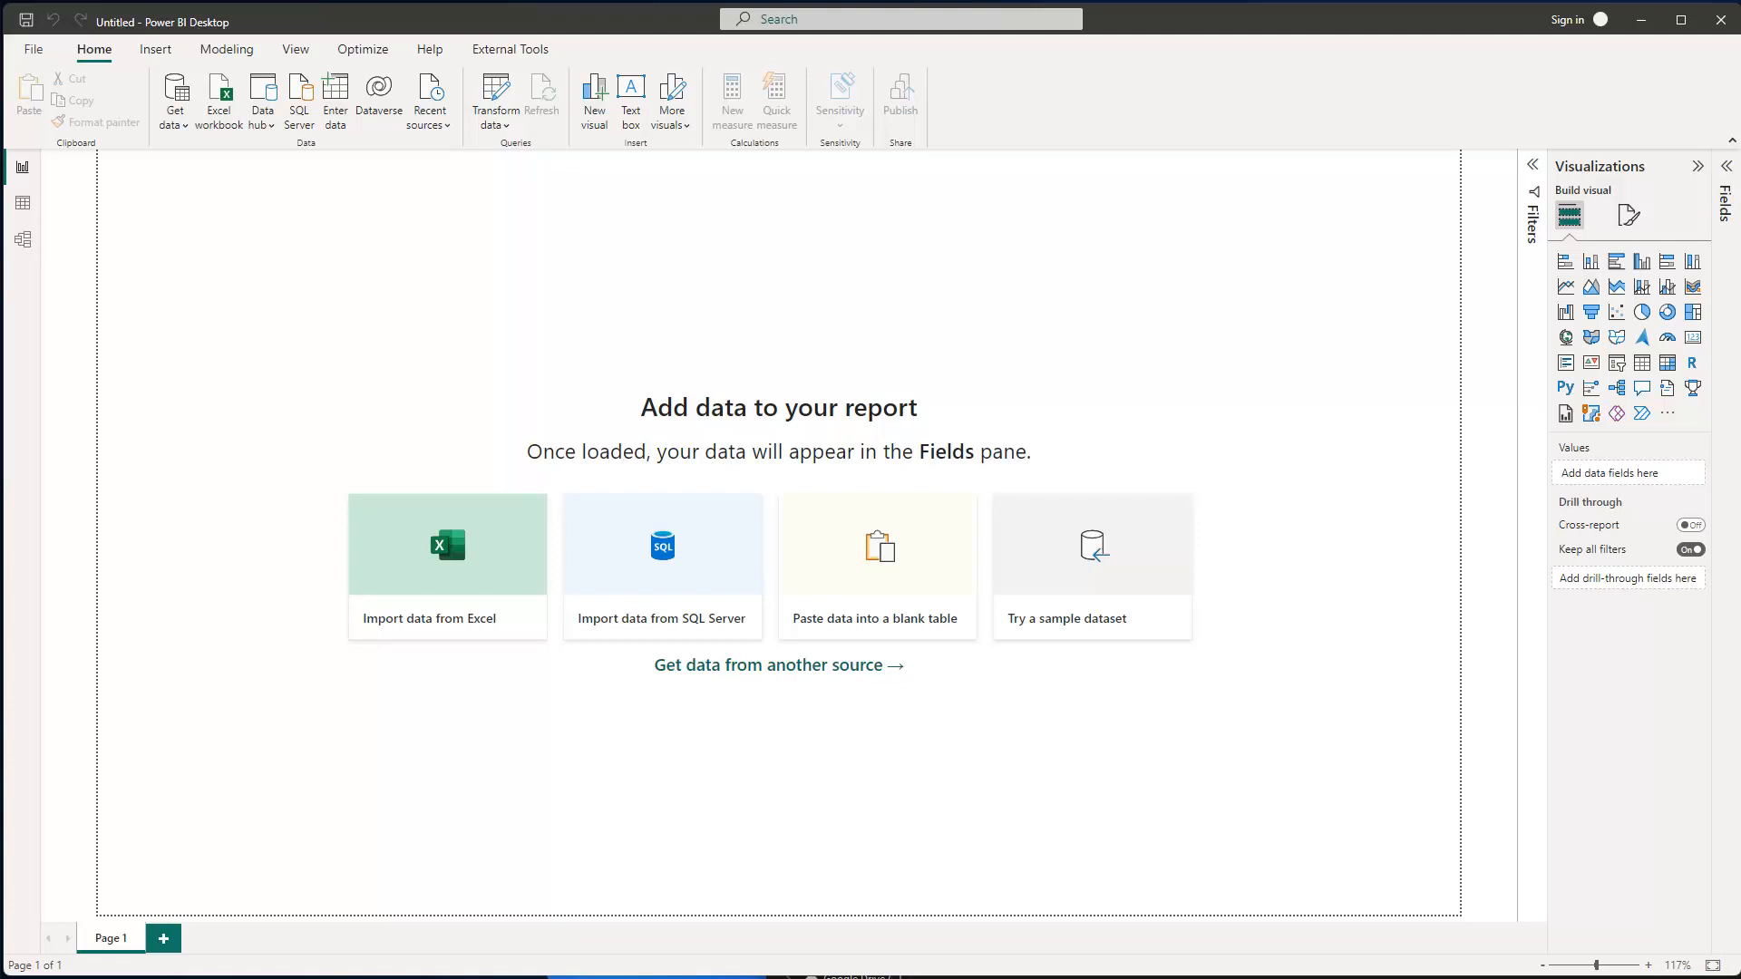
- Point out PBI_training_1sheet.xlsx in the folder, then import the PBI_training.xlsx workbook into Power BI
key(alt+Tab)
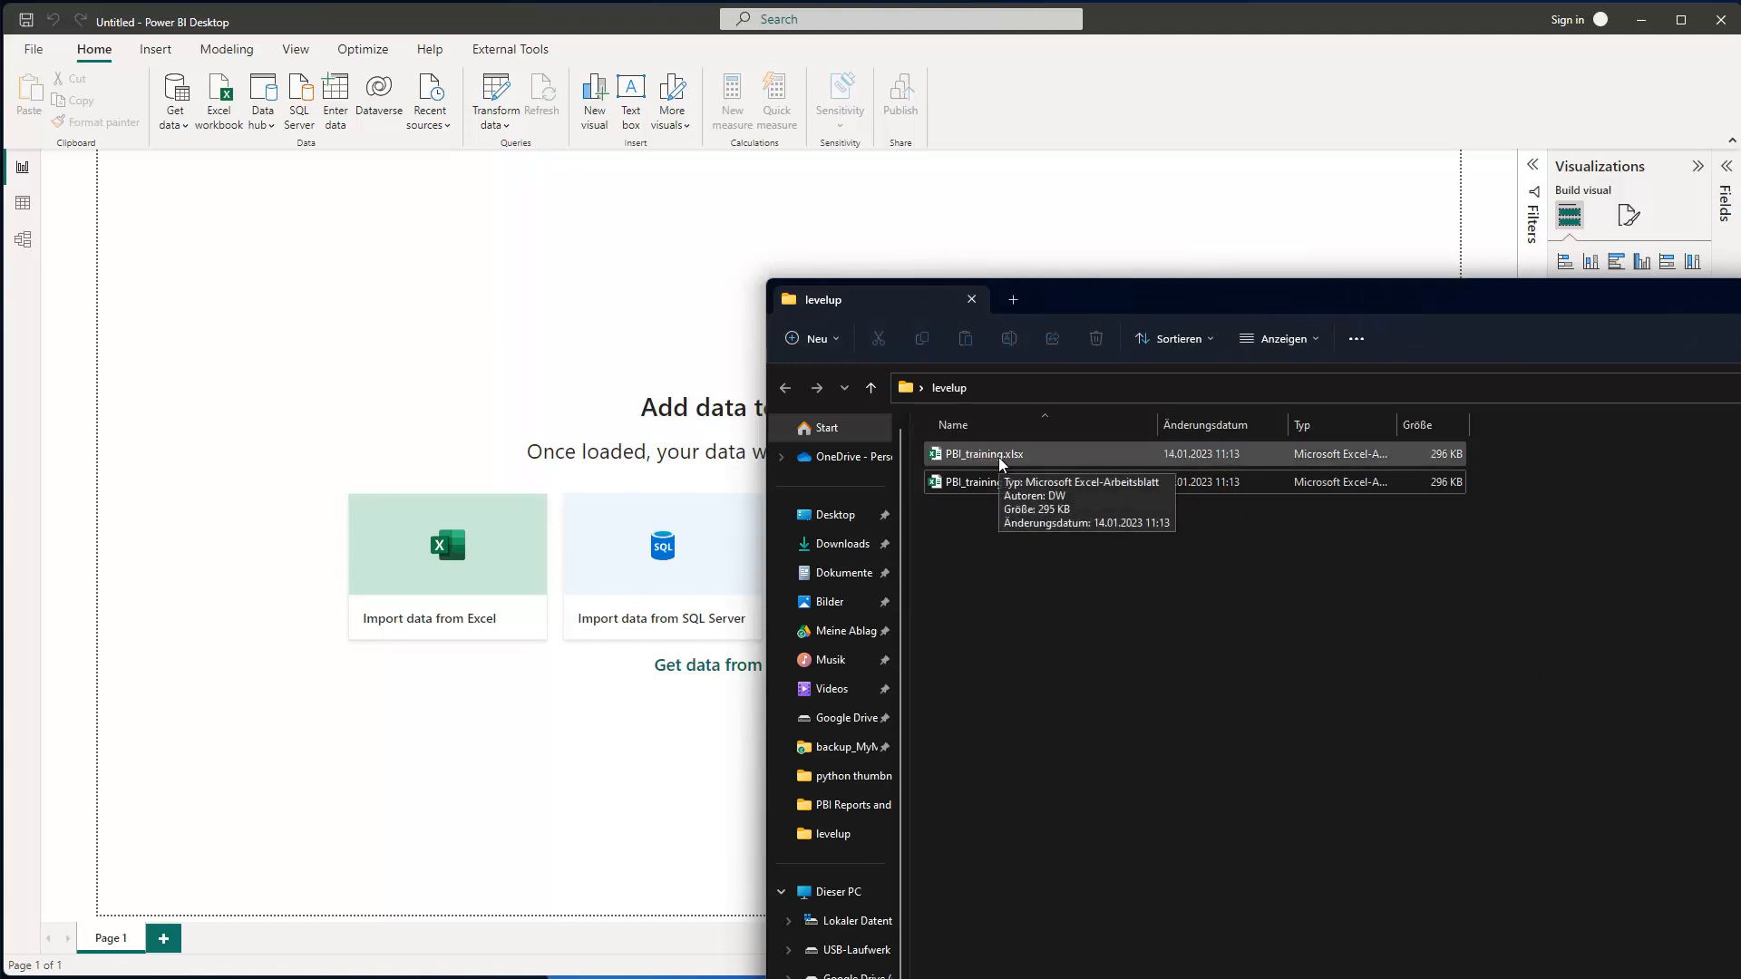
click(1007, 481)
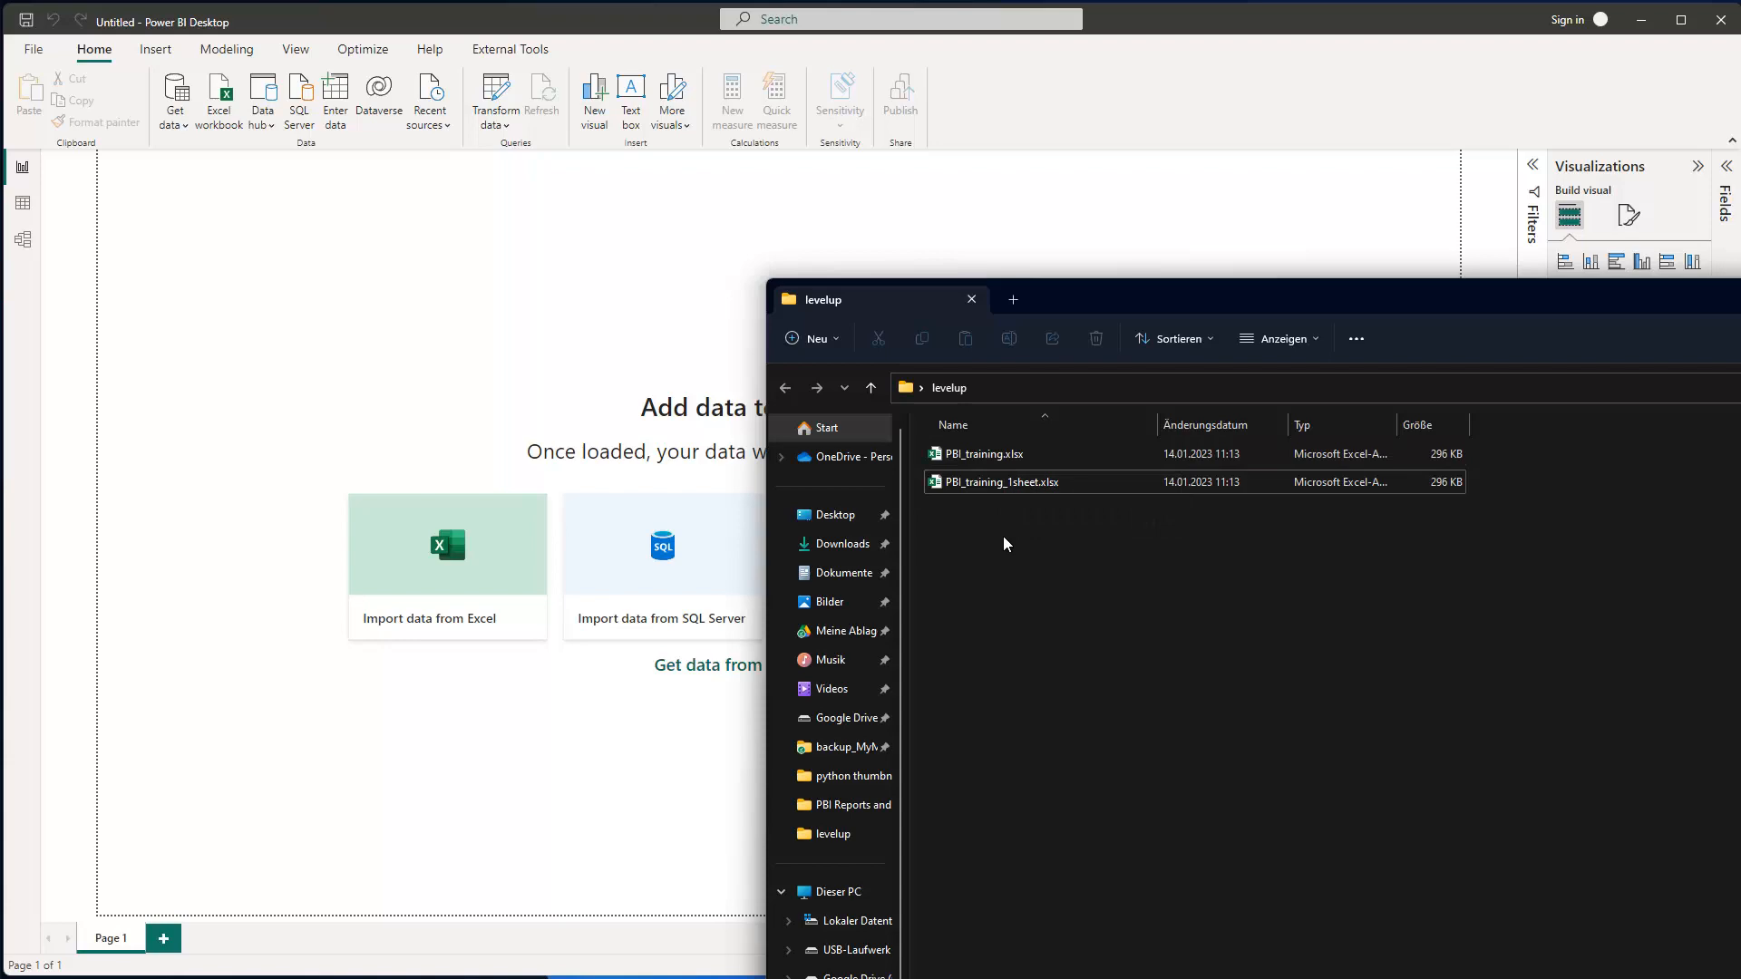
click(726, 248)
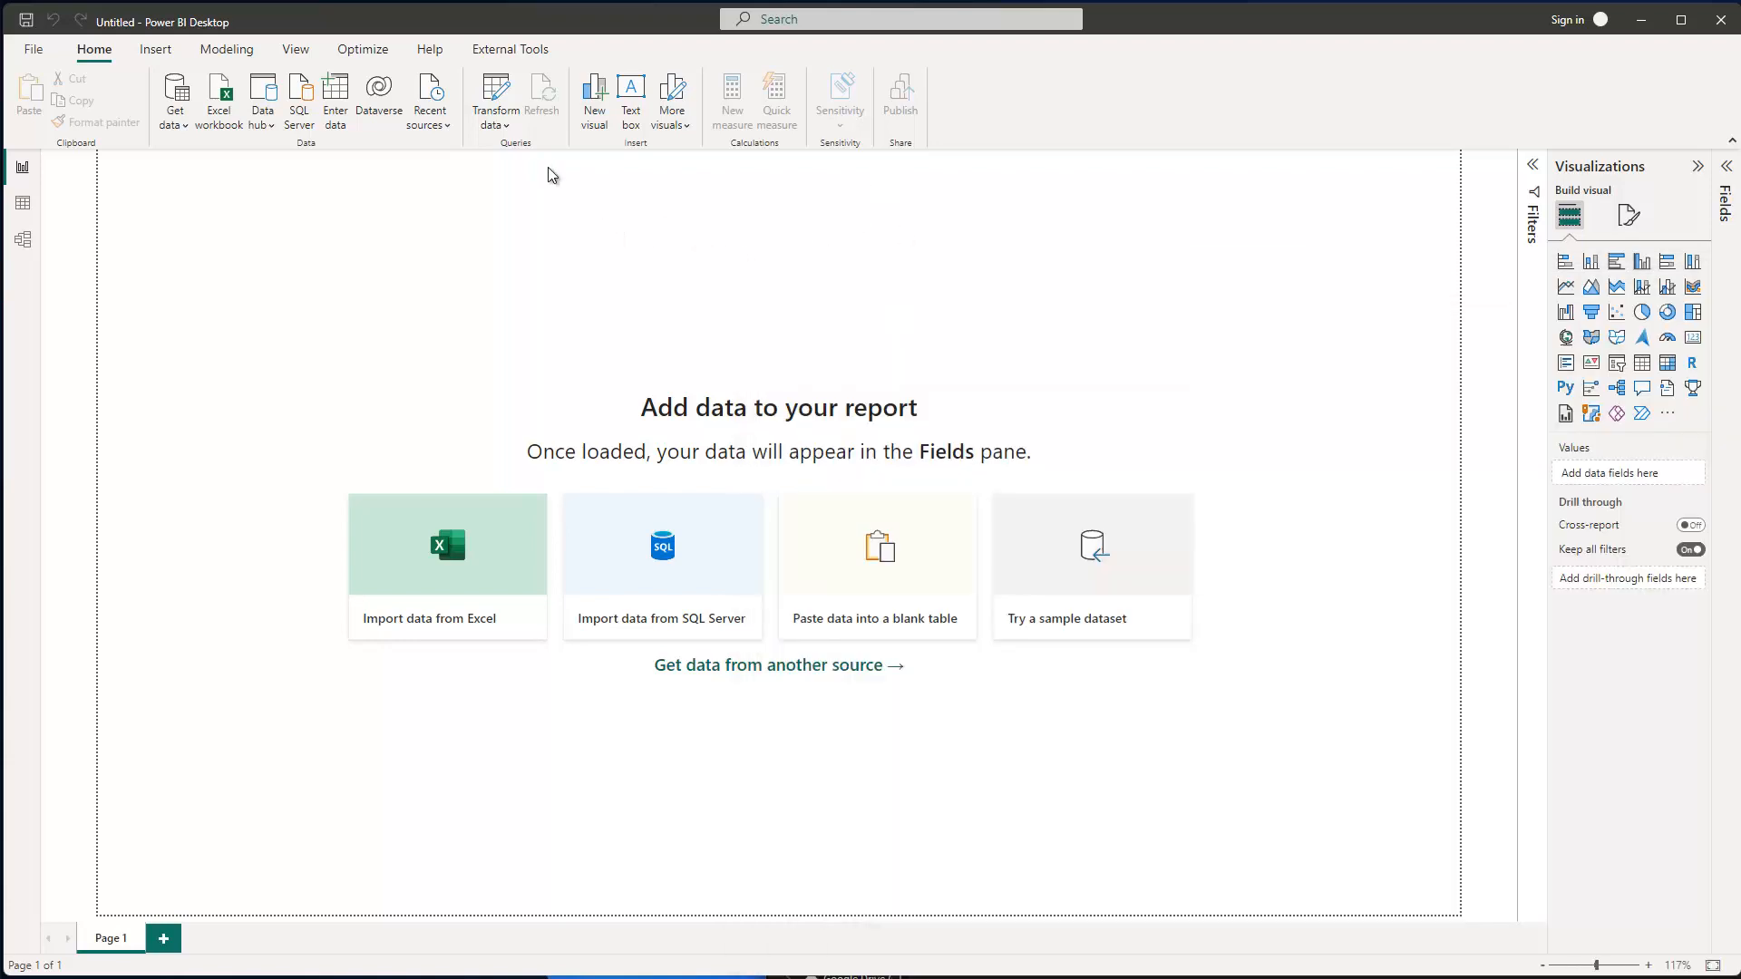
click(220, 98)
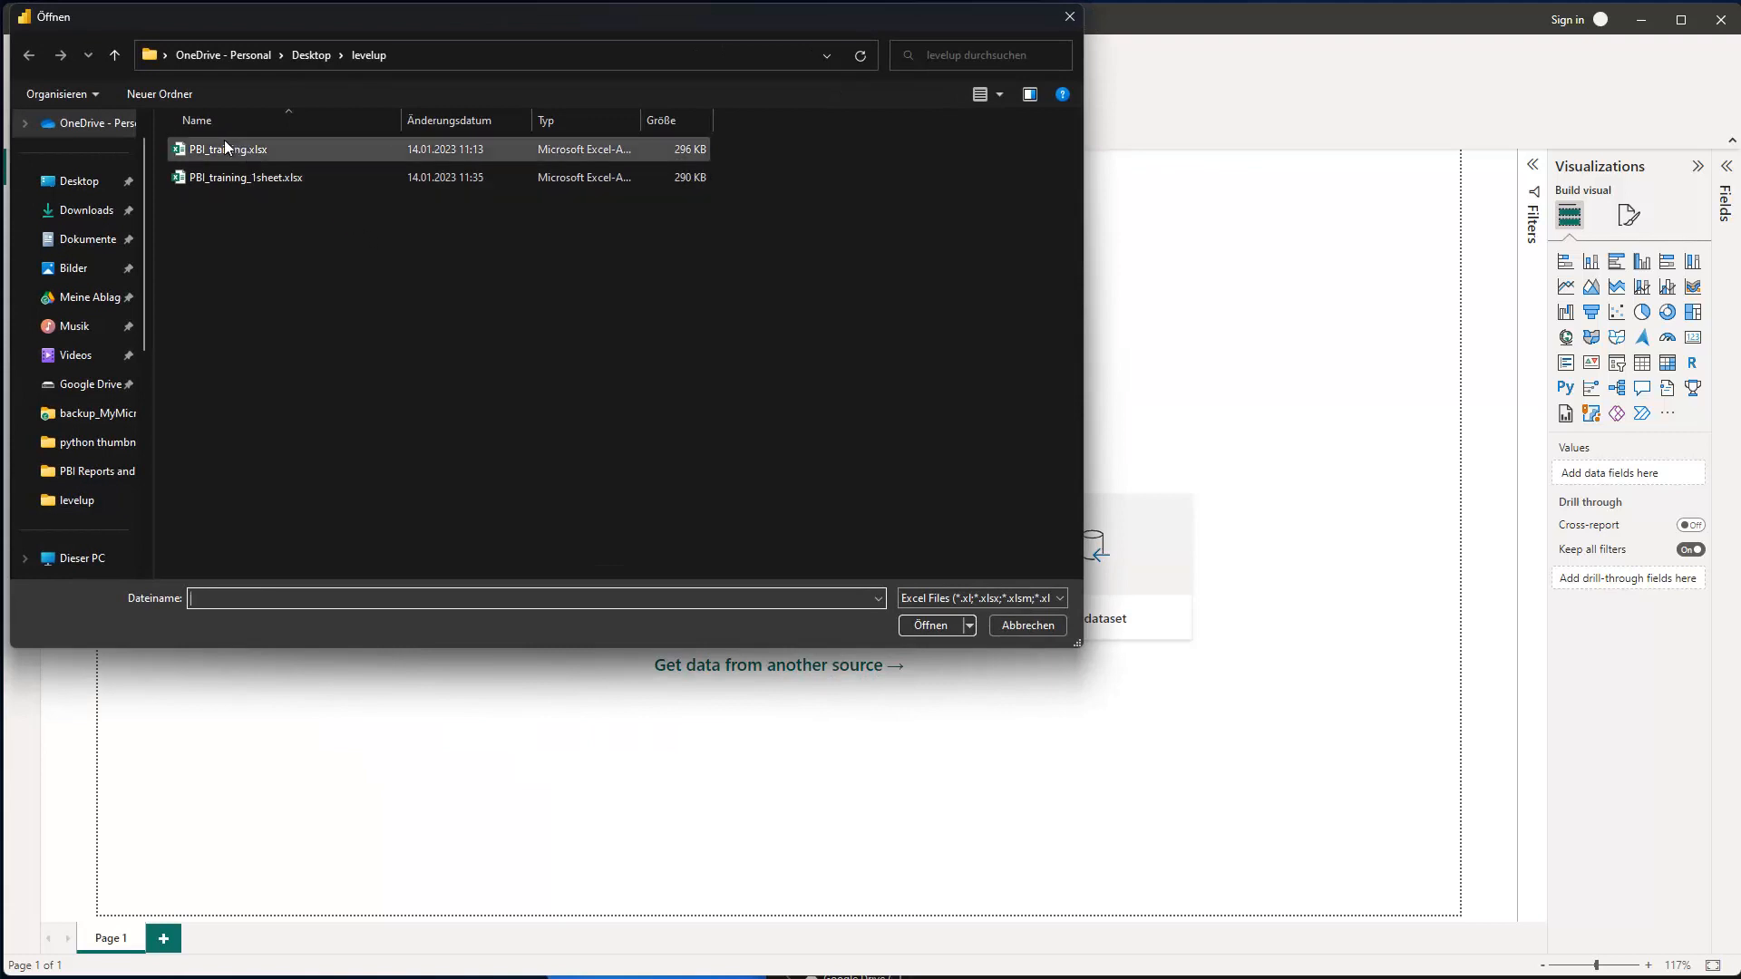
click(225, 148)
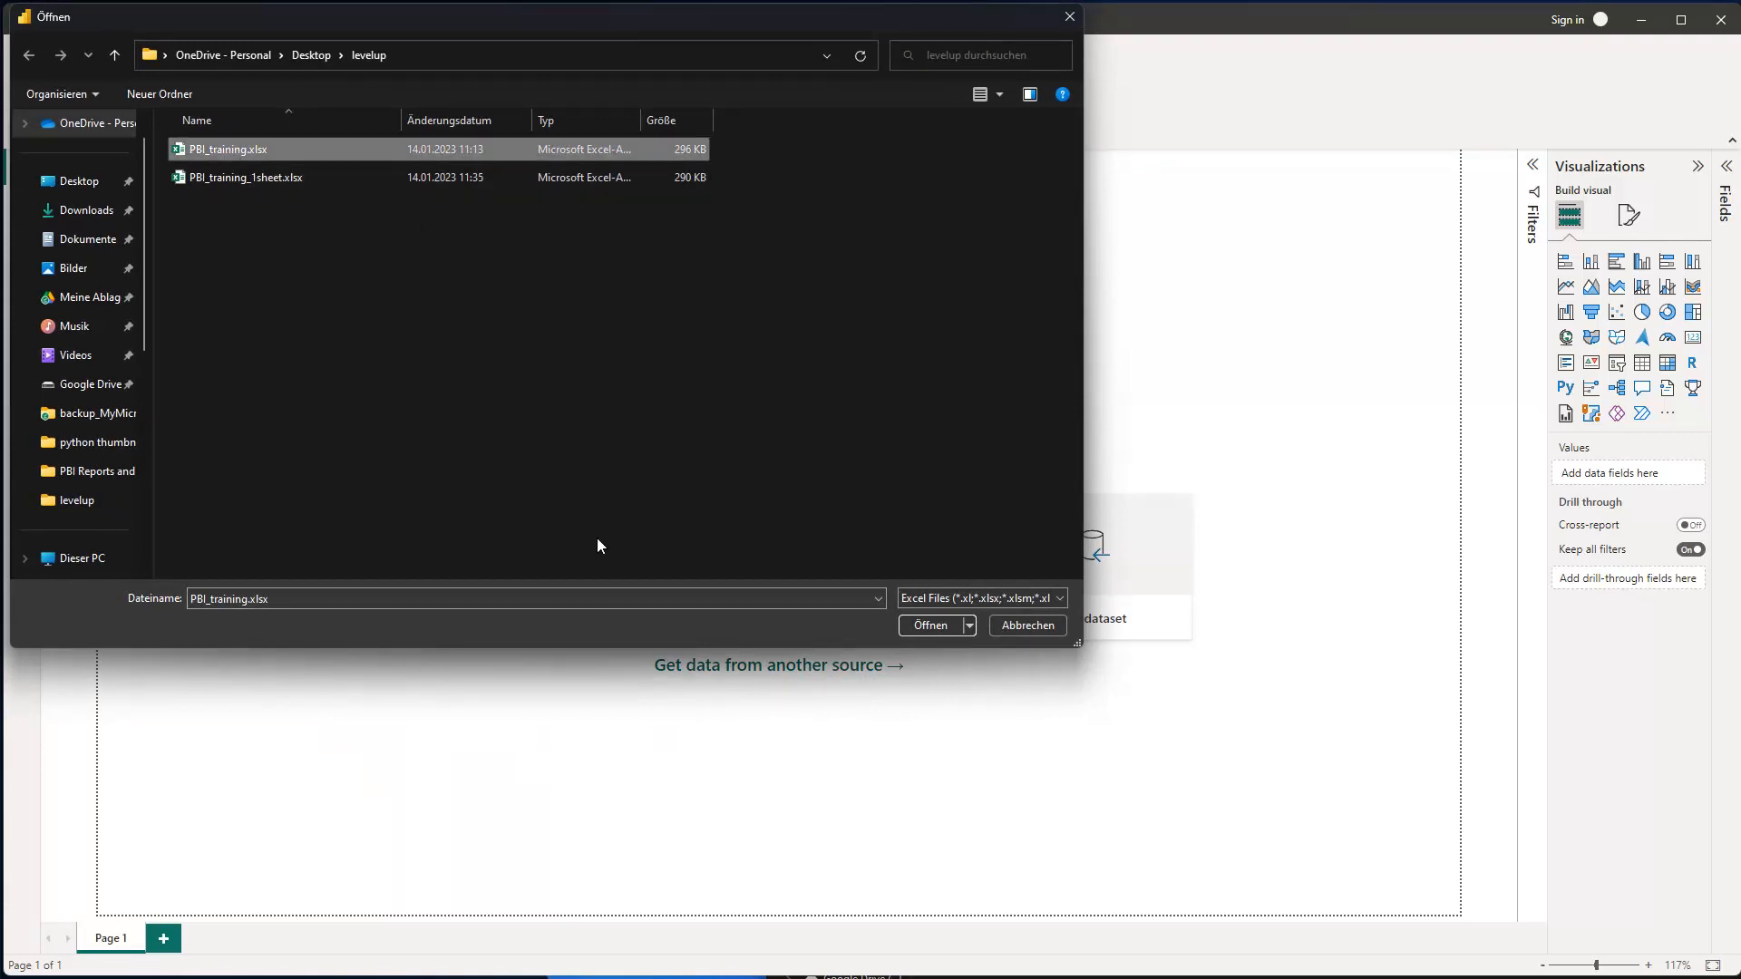
click(926, 625)
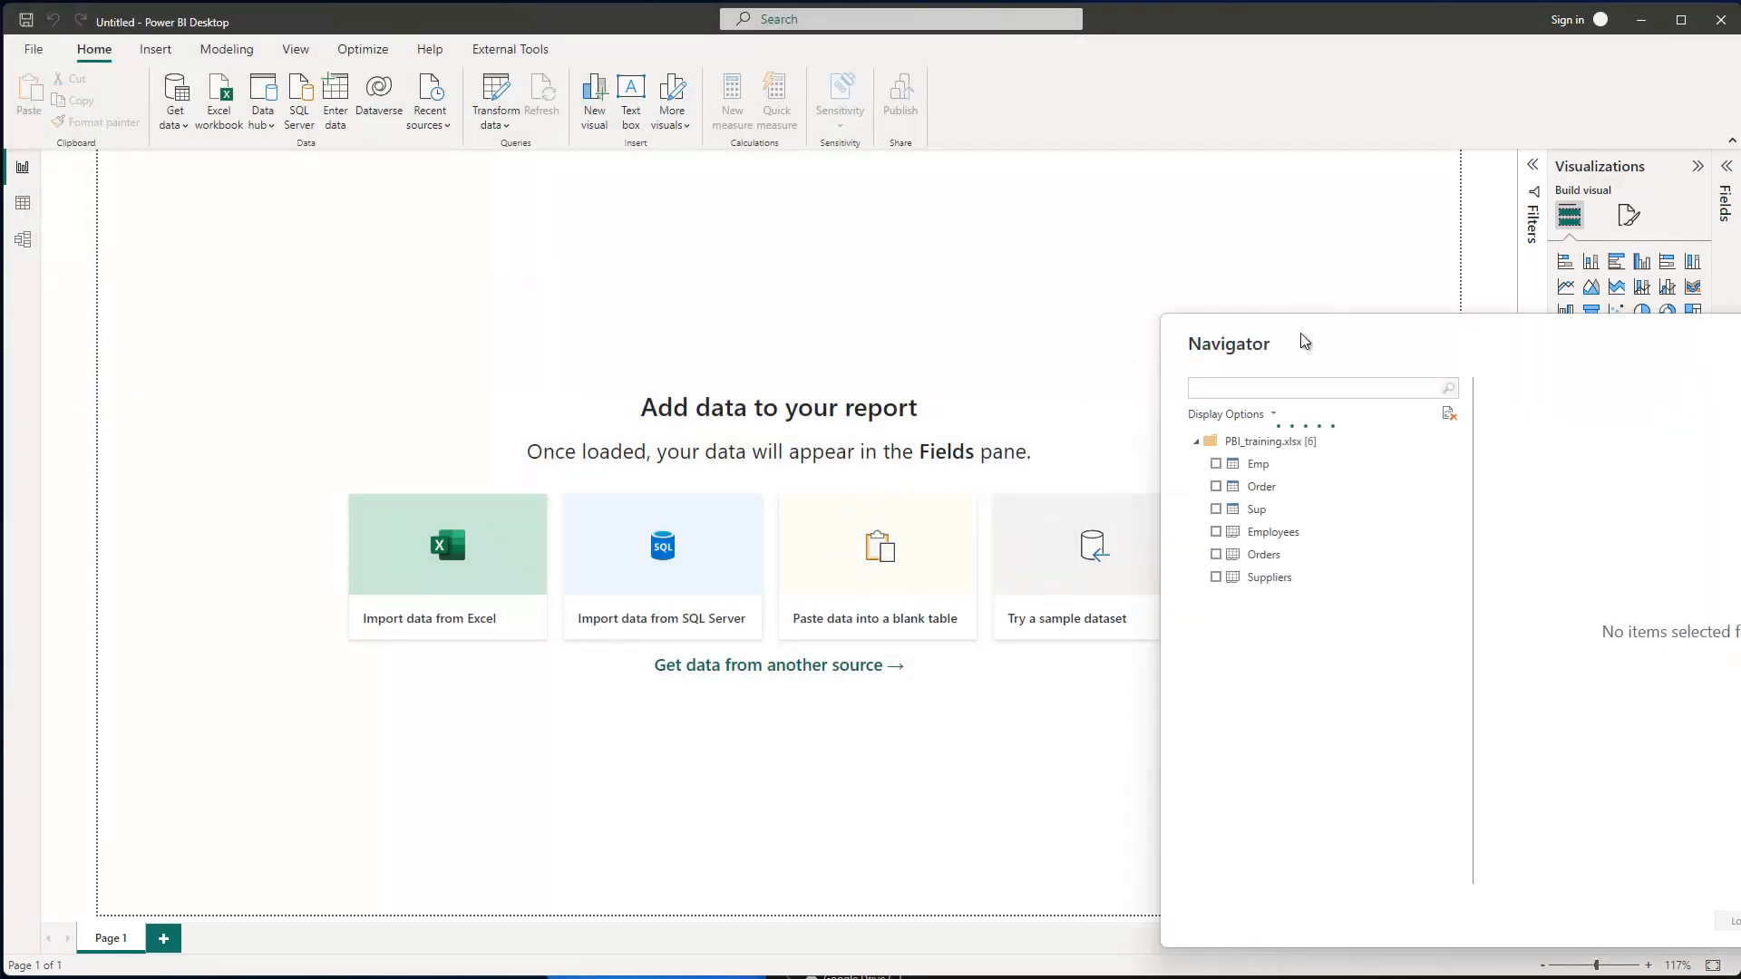
- In Navigator, tick the Employees, Orders and Suppliers sheets and send them to Power Query
drag(1300, 334, 633, 226)
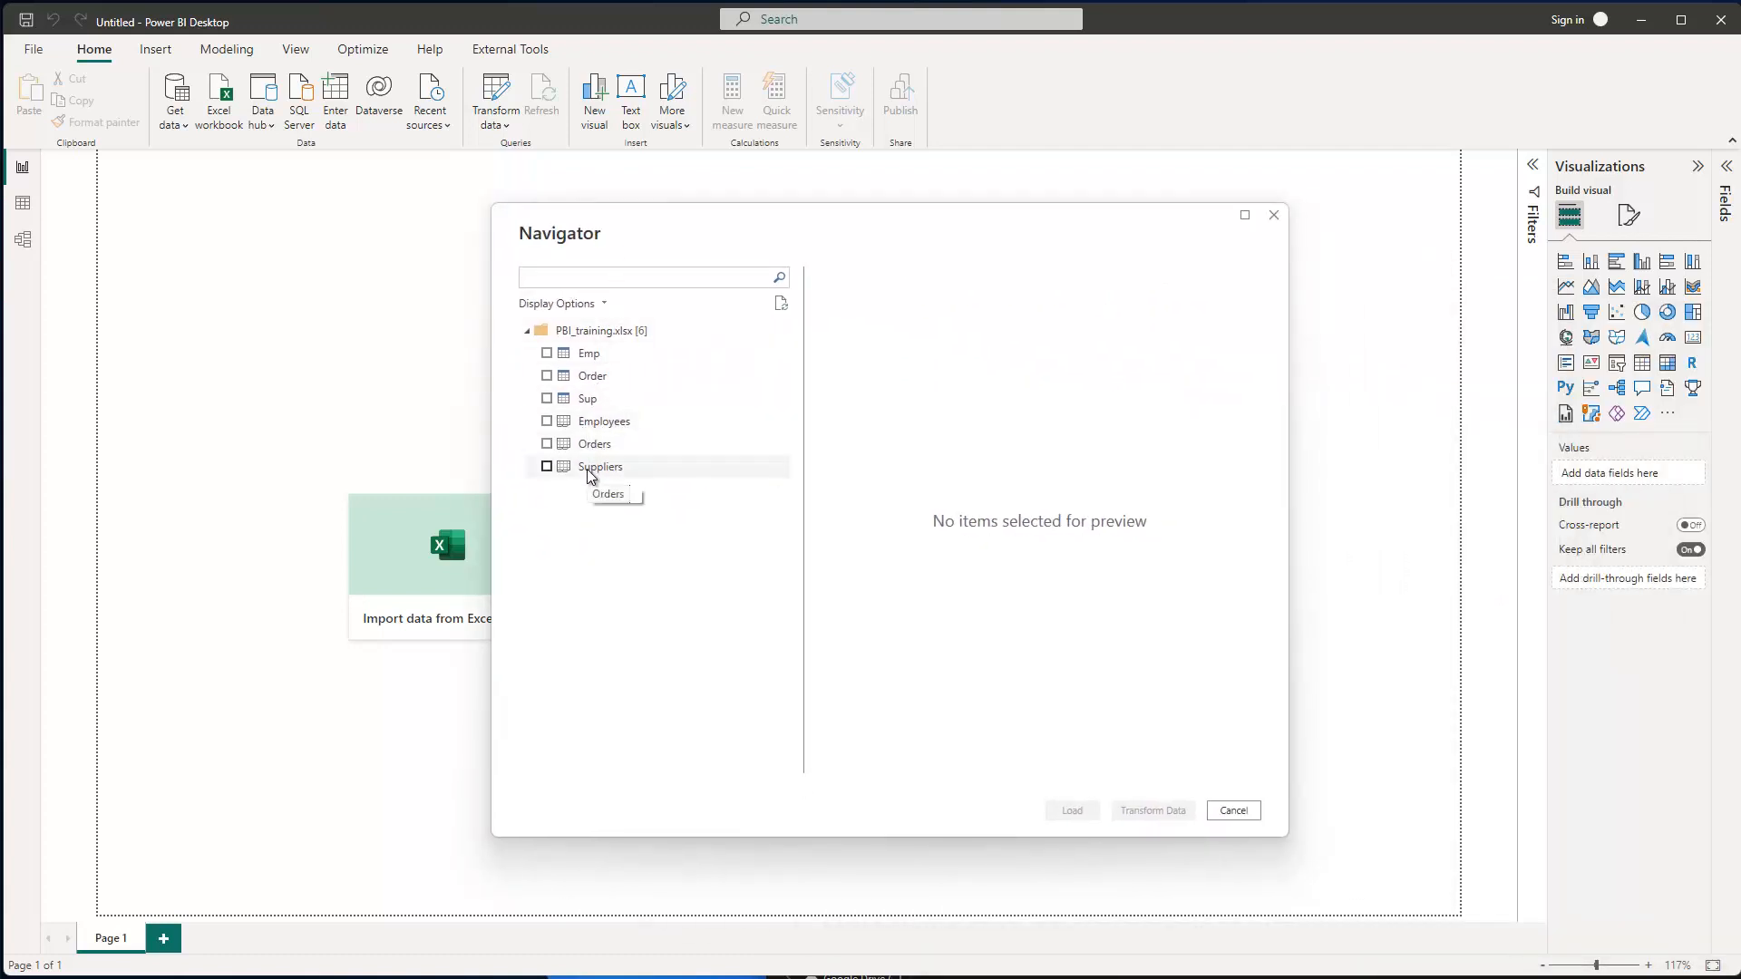
click(596, 422)
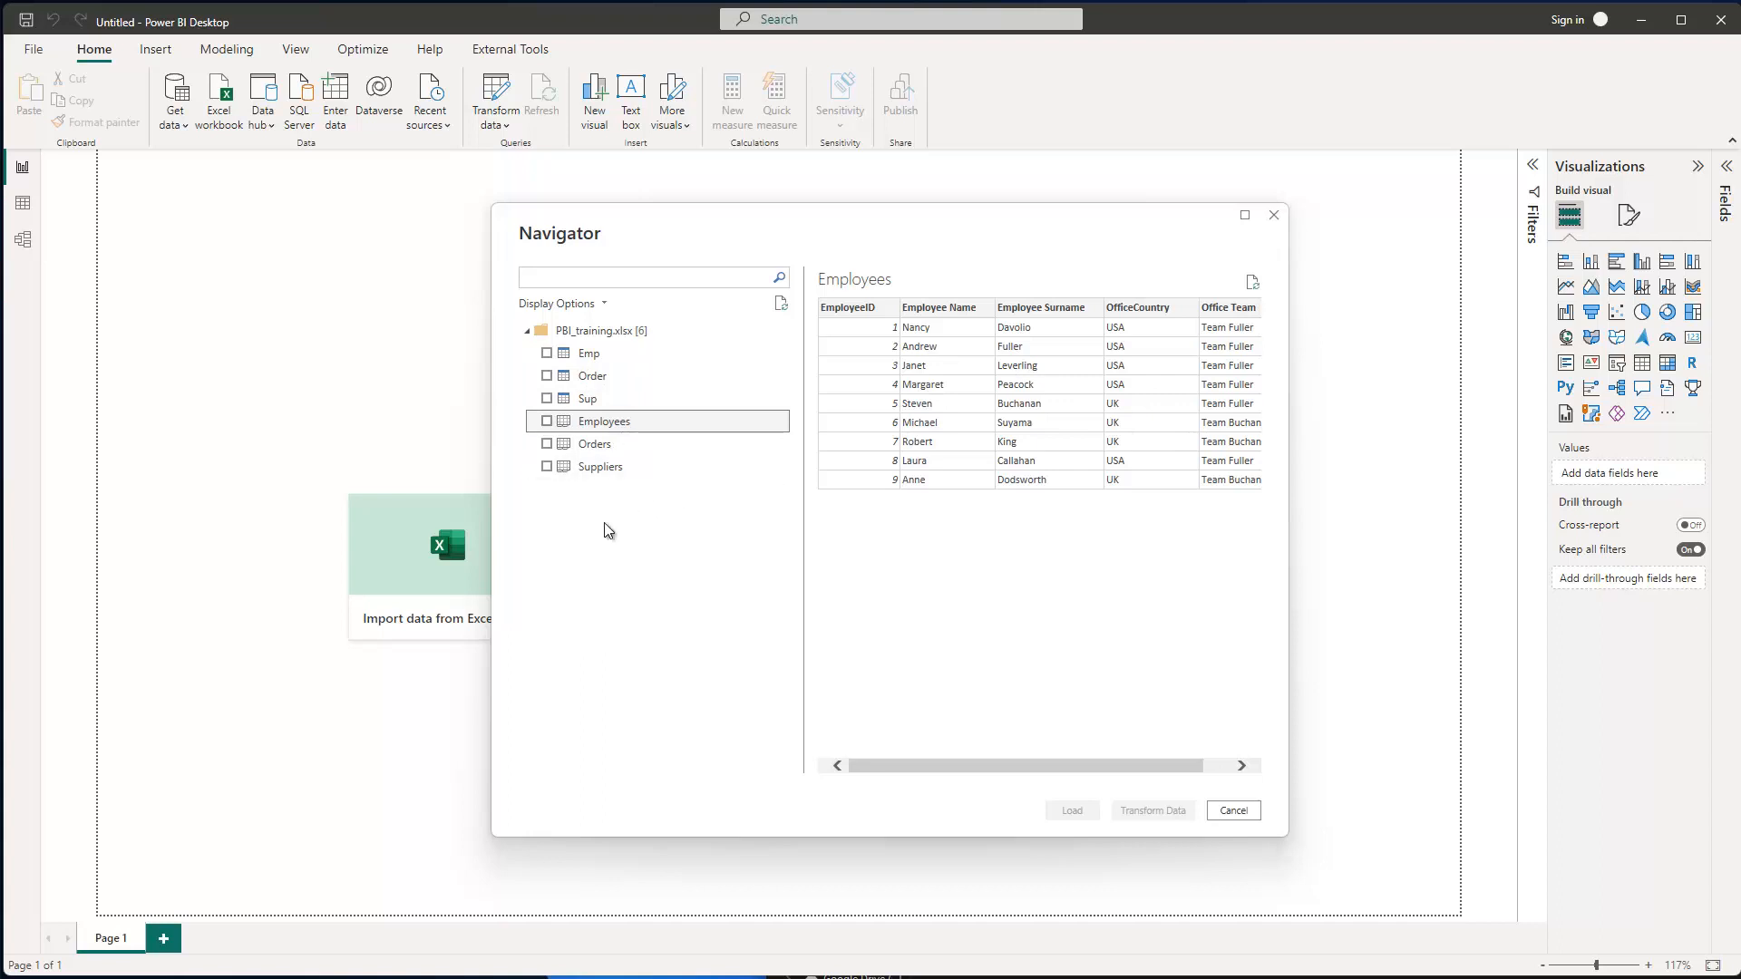
click(546, 421)
click(546, 444)
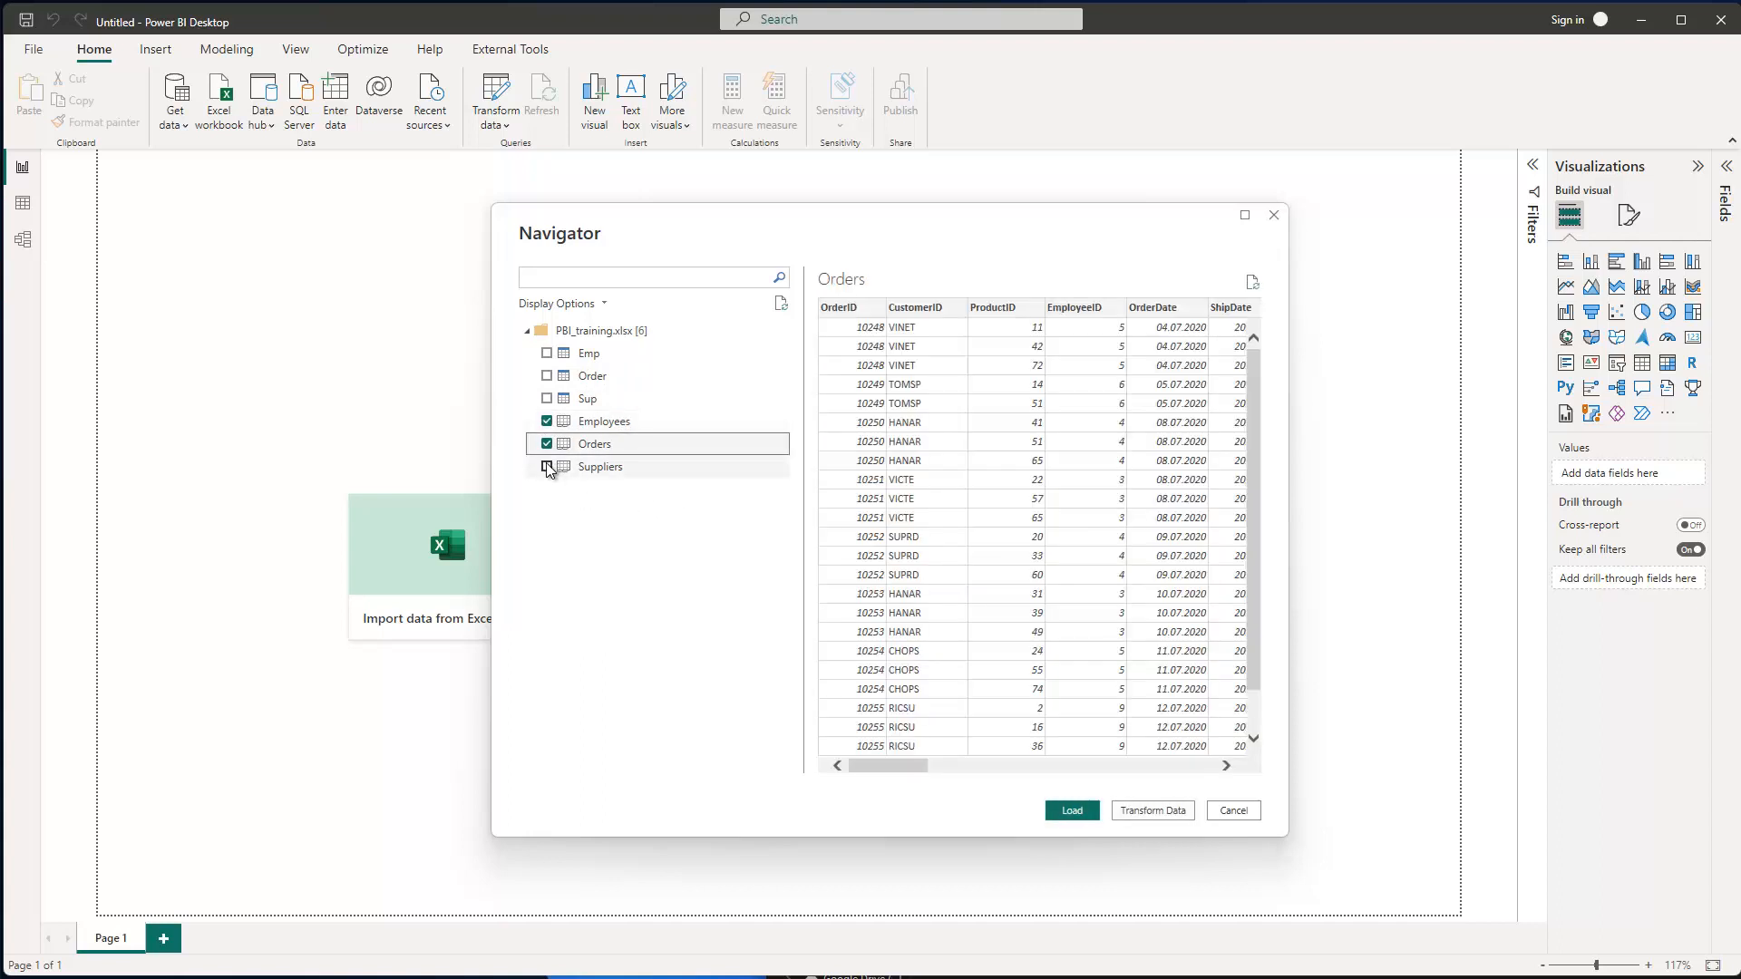
click(548, 467)
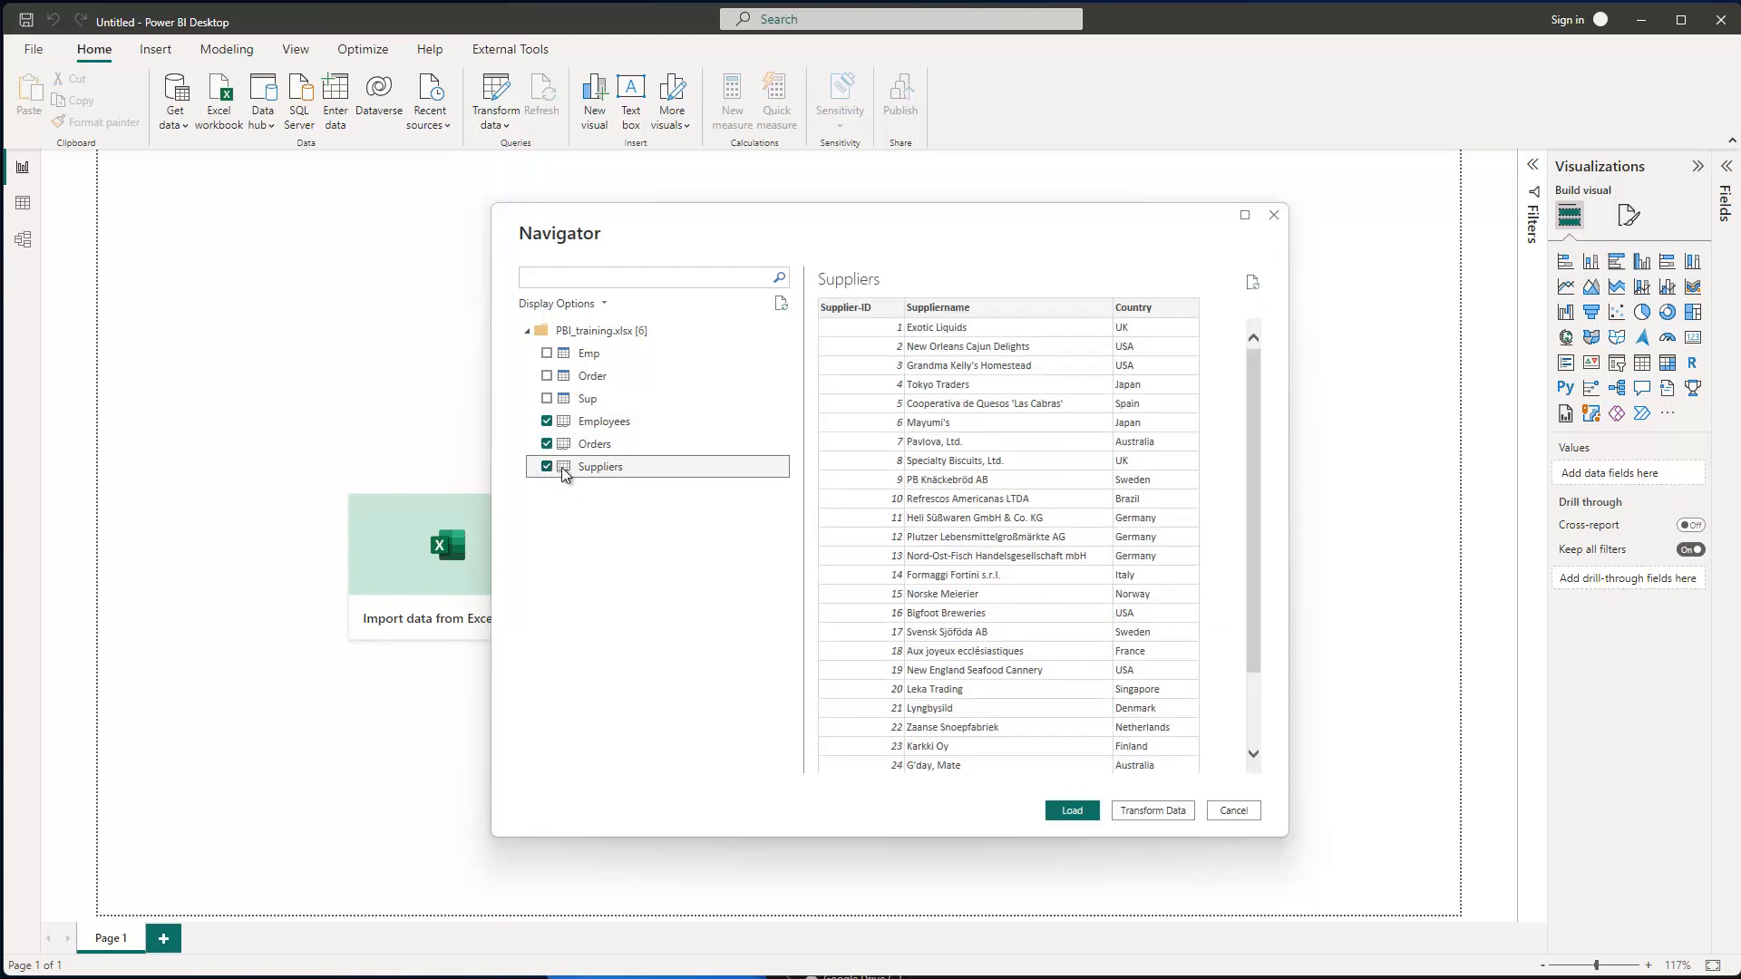
click(1152, 811)
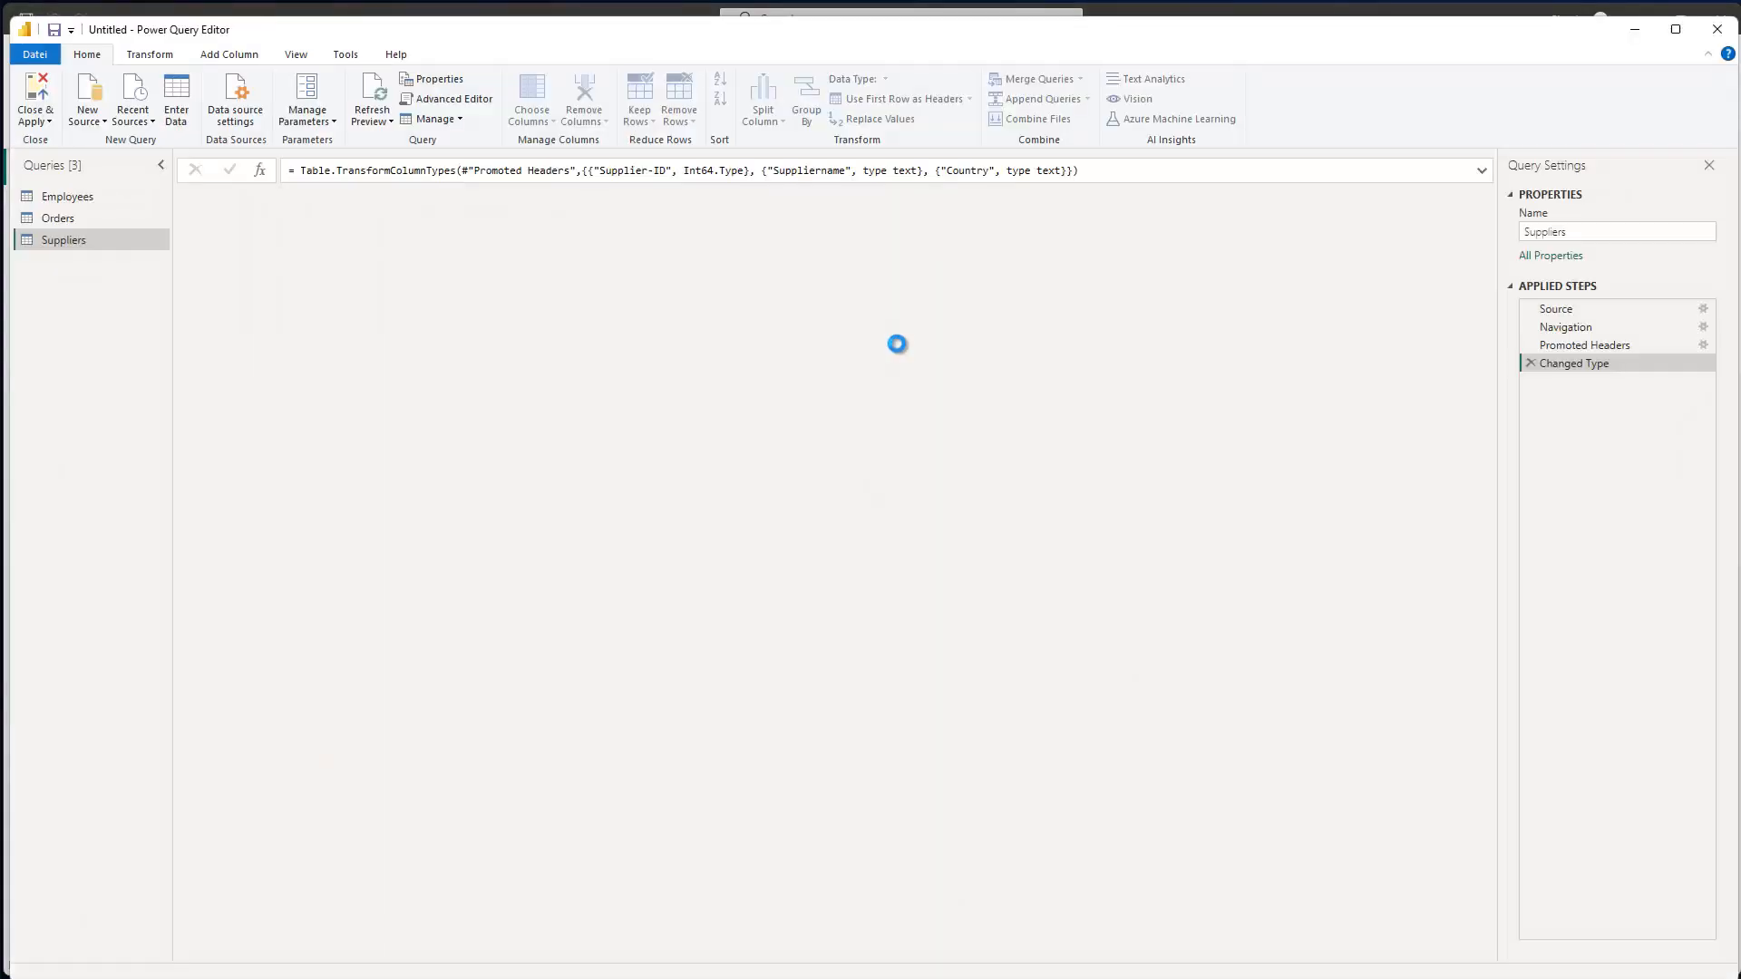
- View each query, then copy the Suppliers query's full M code from the Advanced Editor
click(63, 196)
click(61, 219)
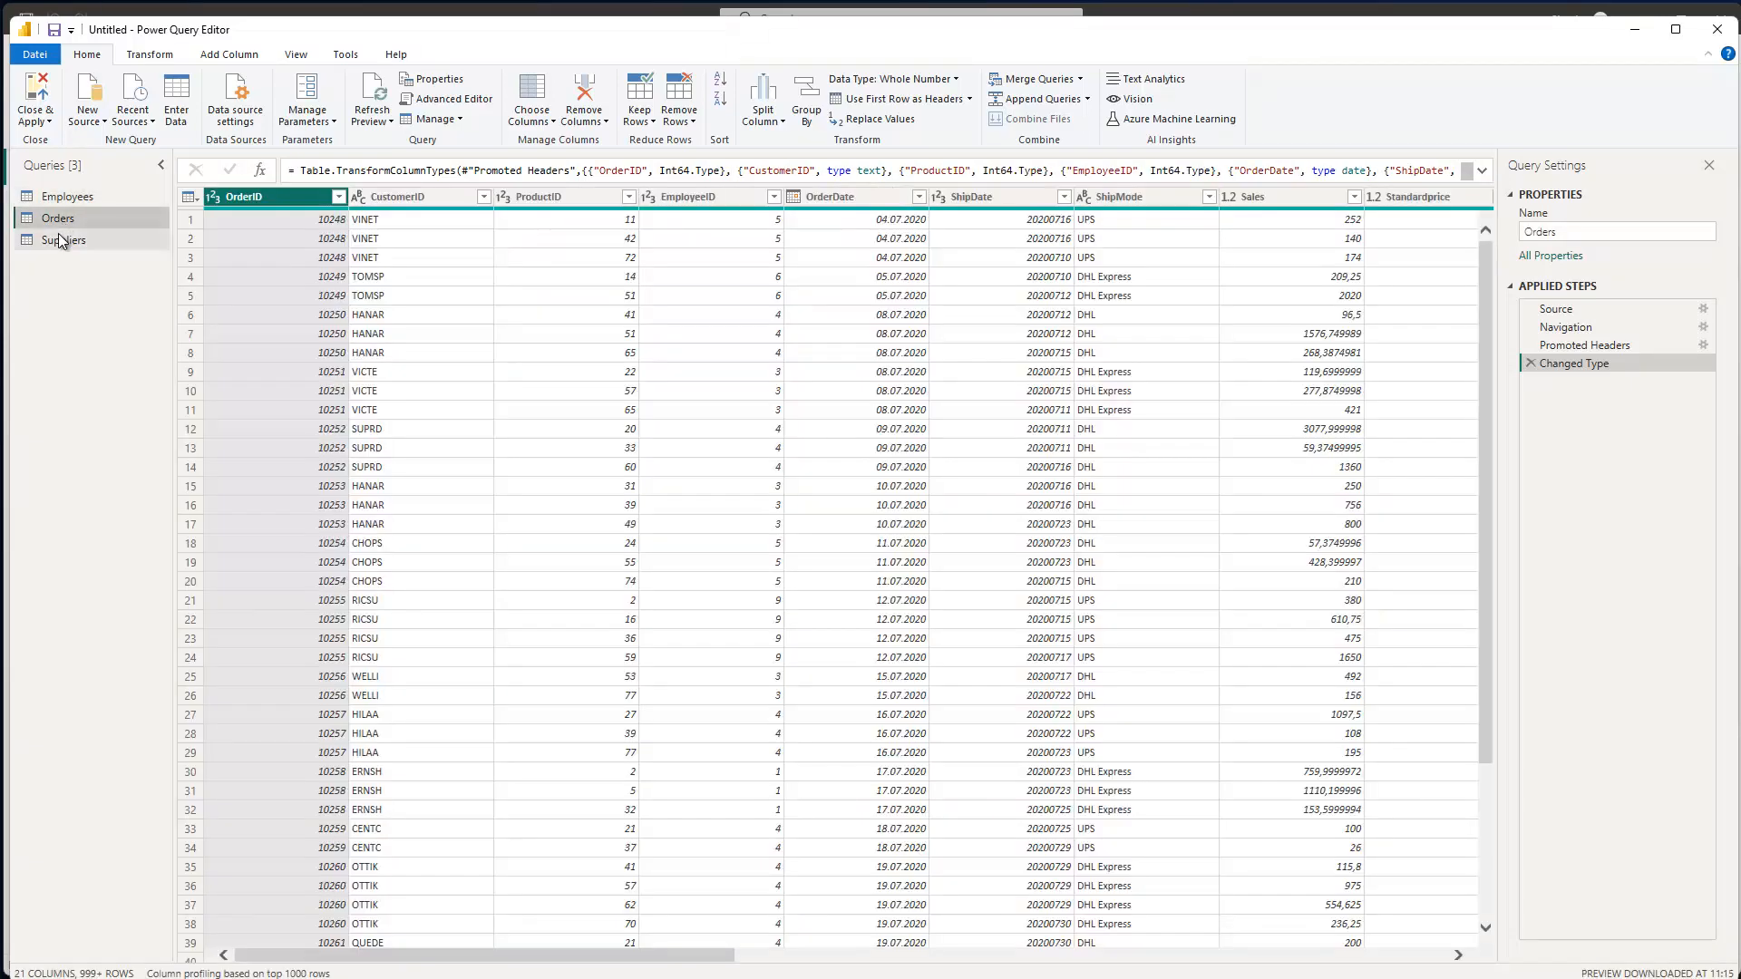
click(62, 240)
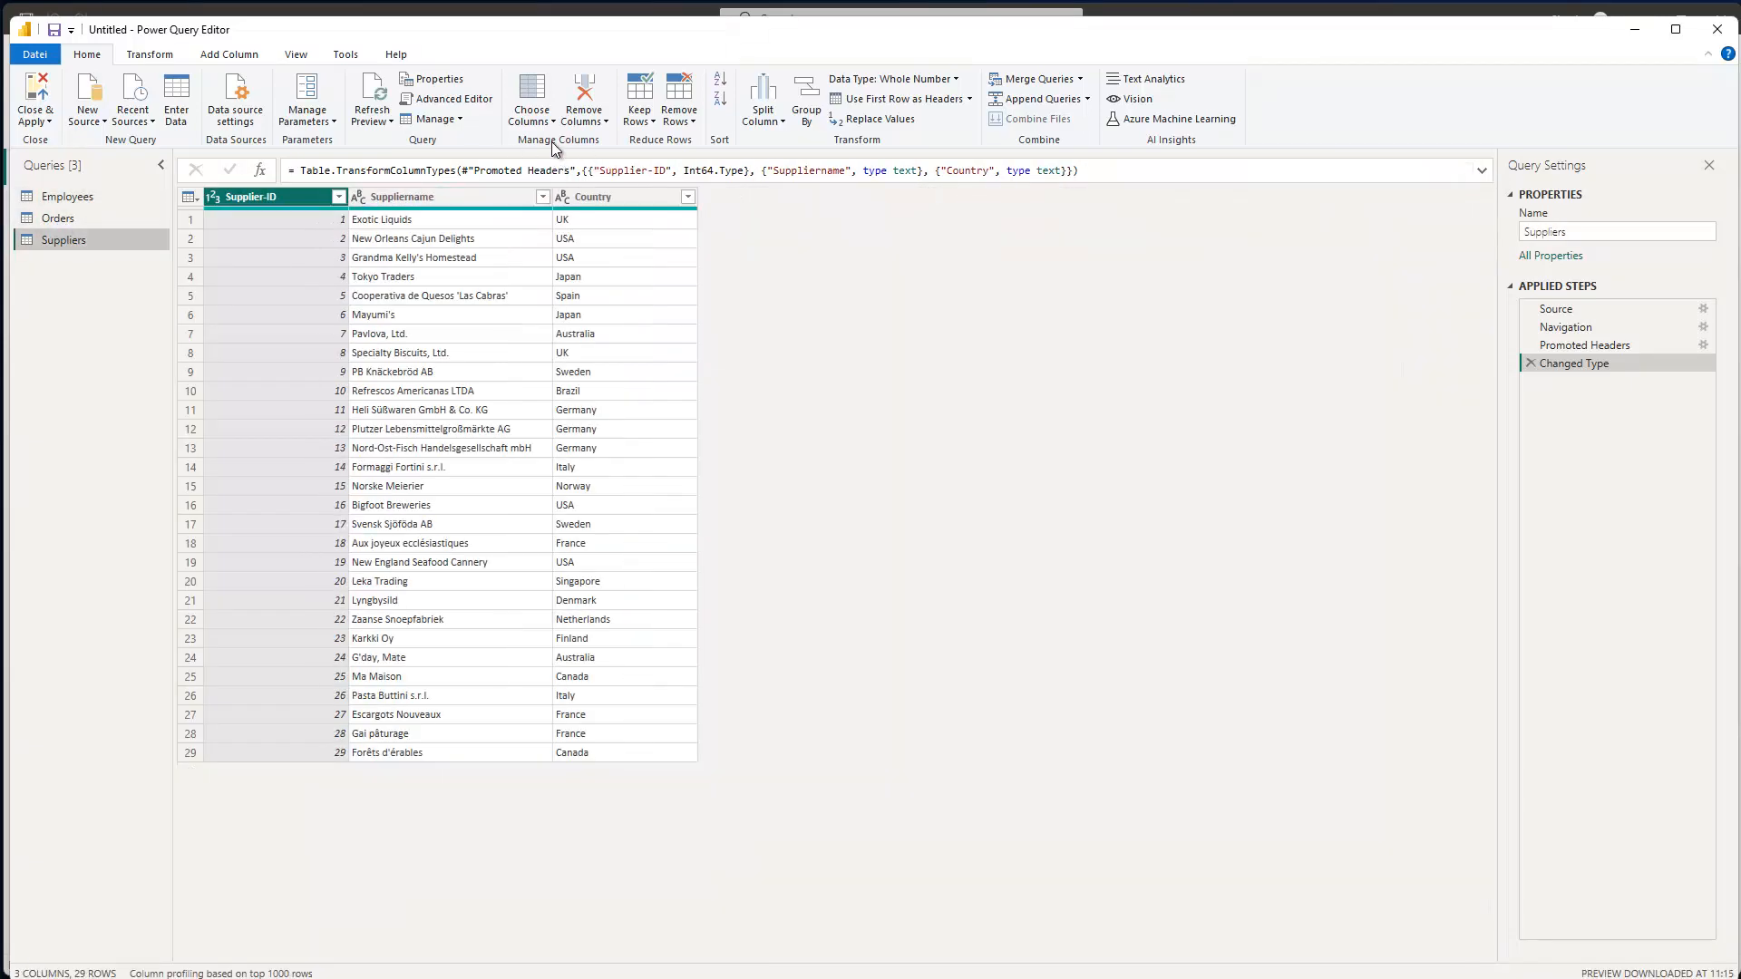
click(448, 101)
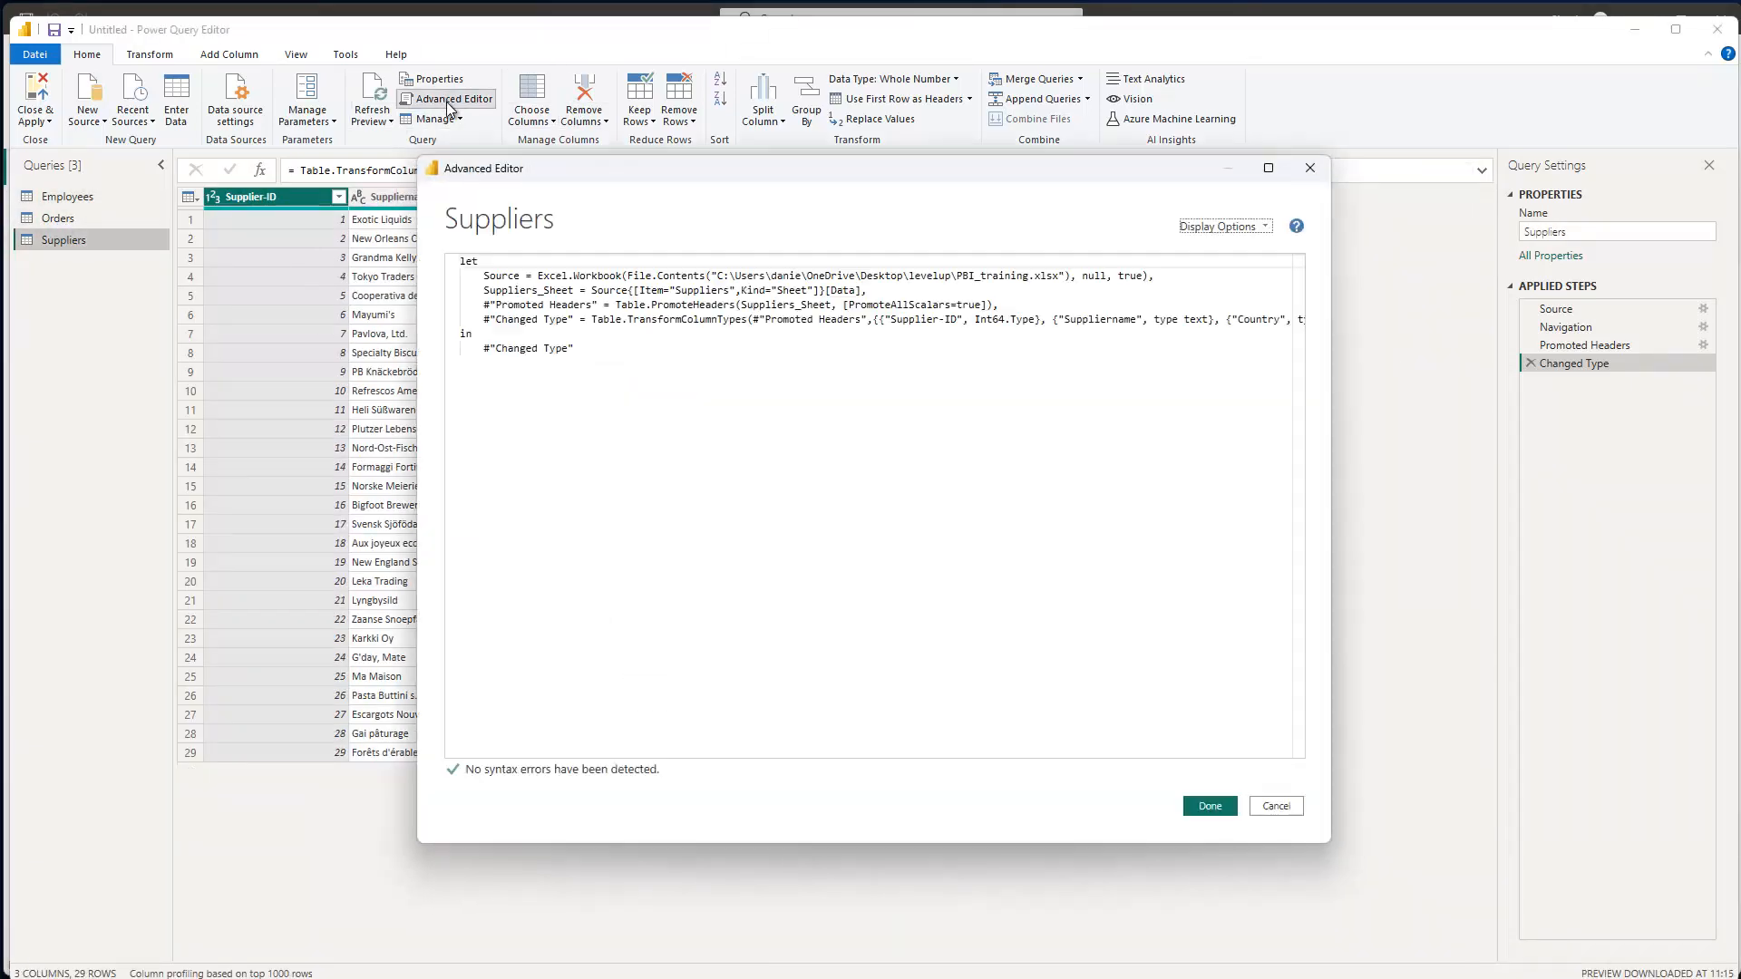
key(ctrl+a)
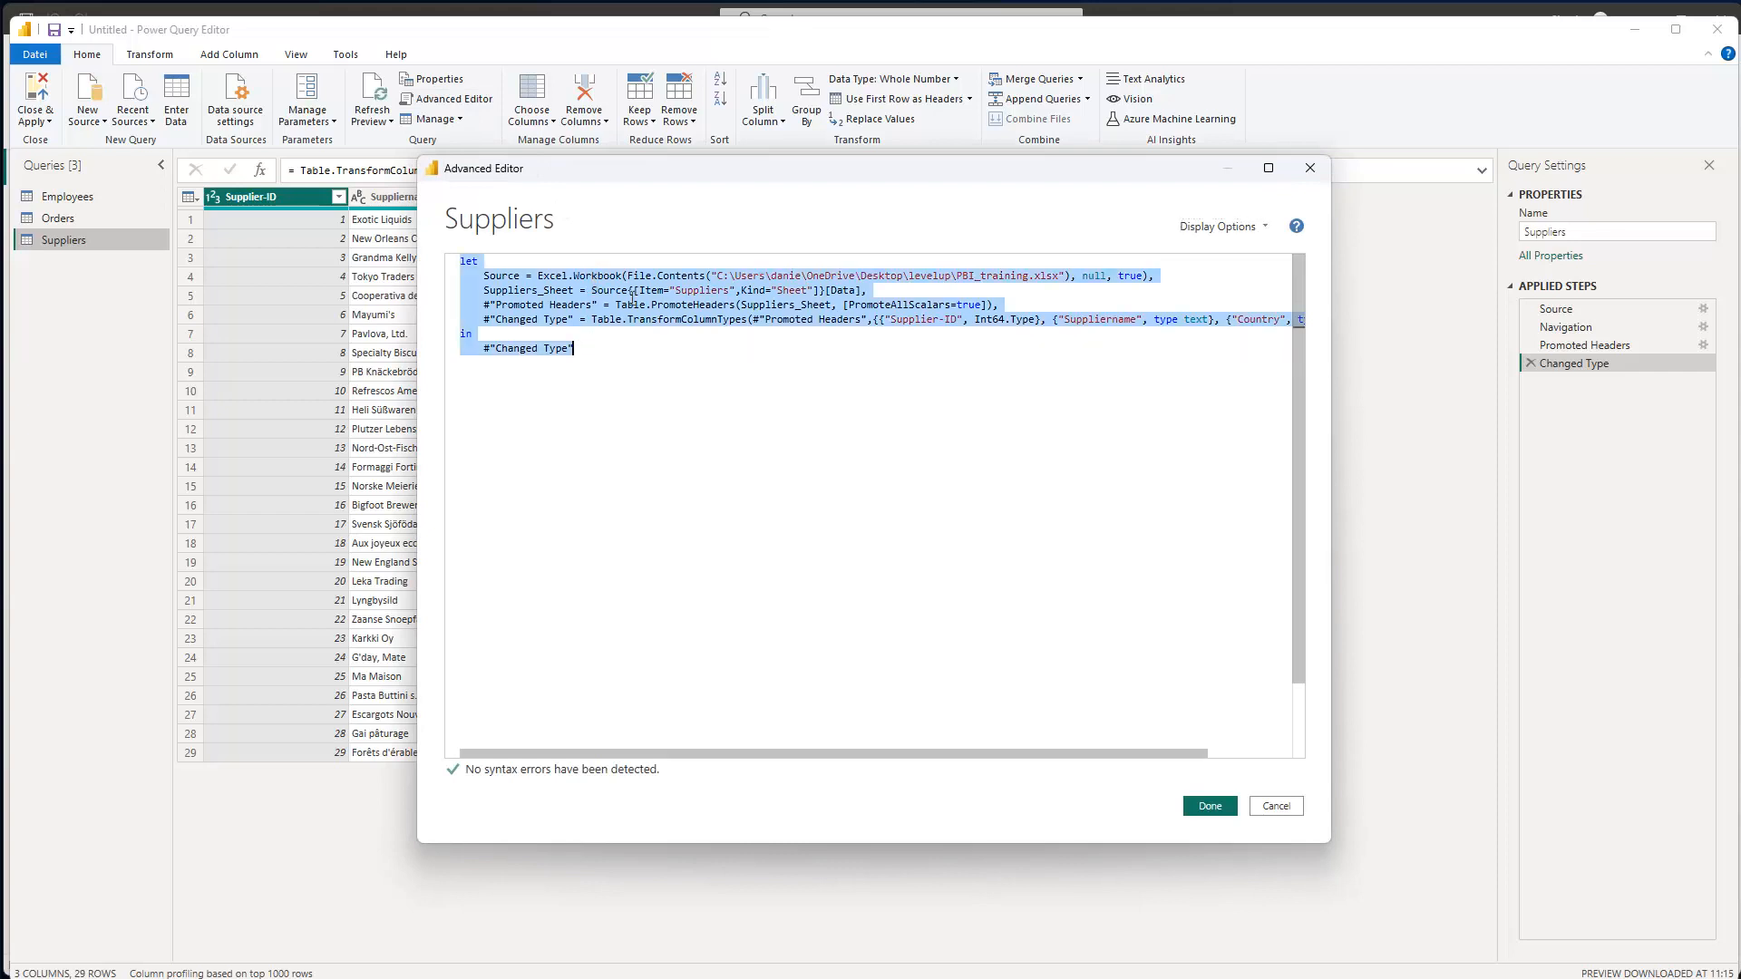
key(alt+Tab)
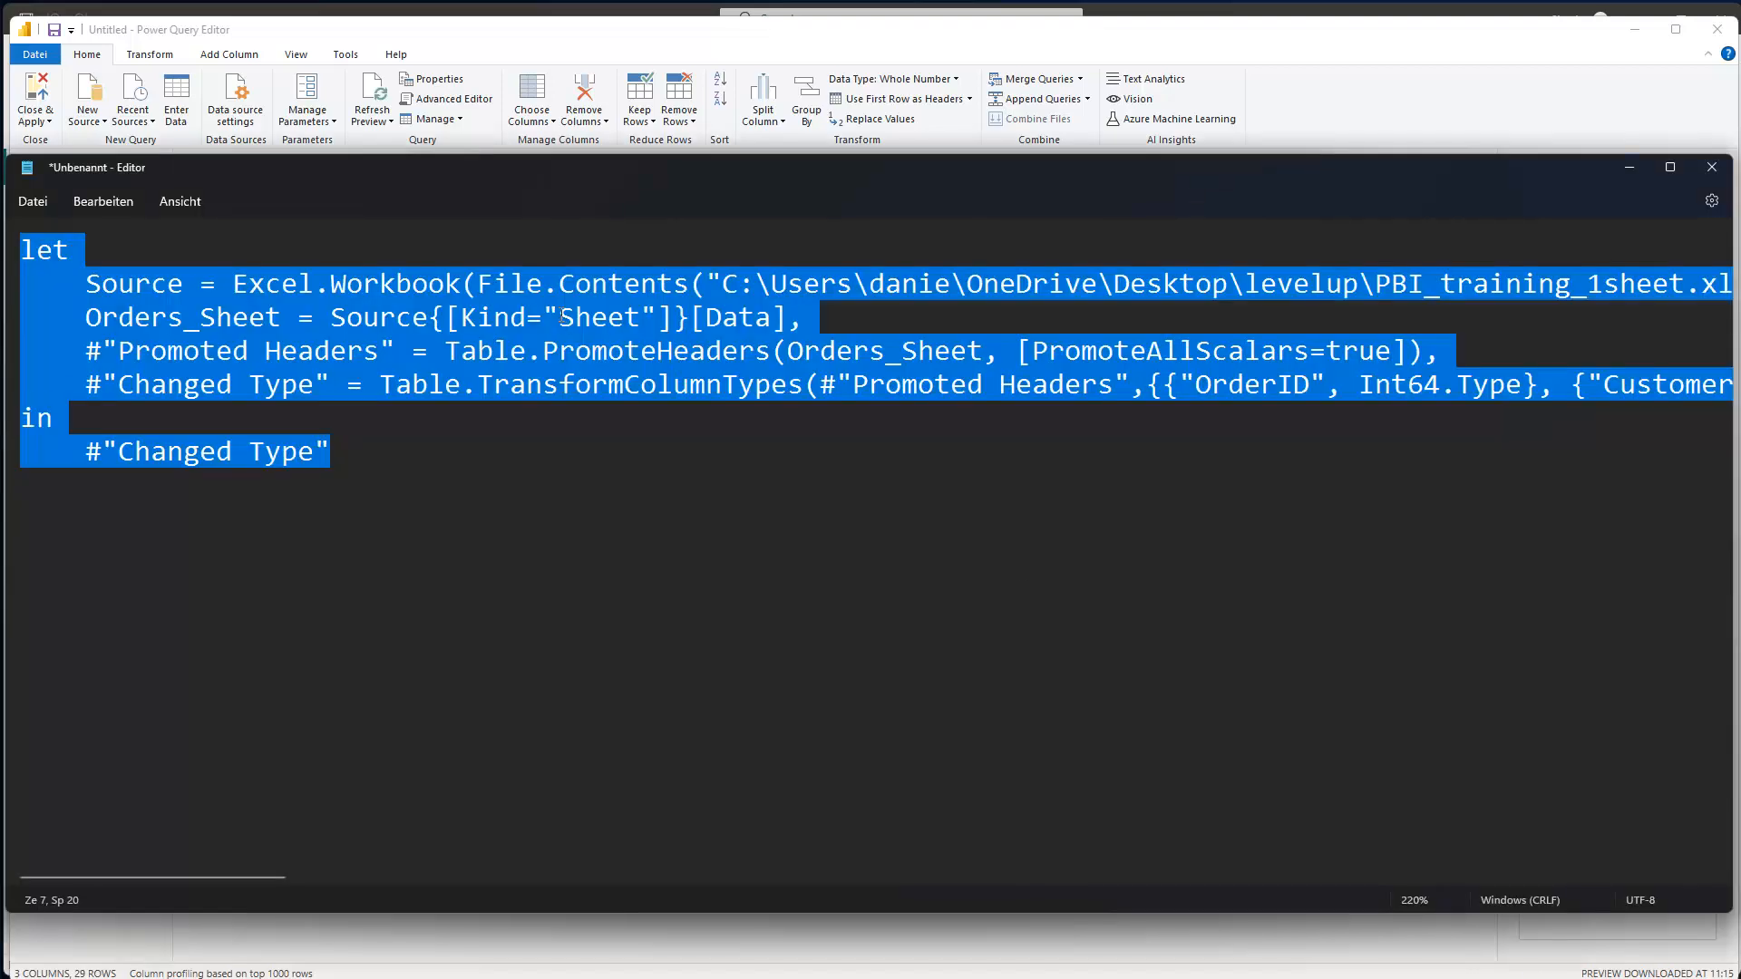
- Paste the Suppliers code over the old Orders code and select Item="Suppliers", on line 3
key(ctrl+v)
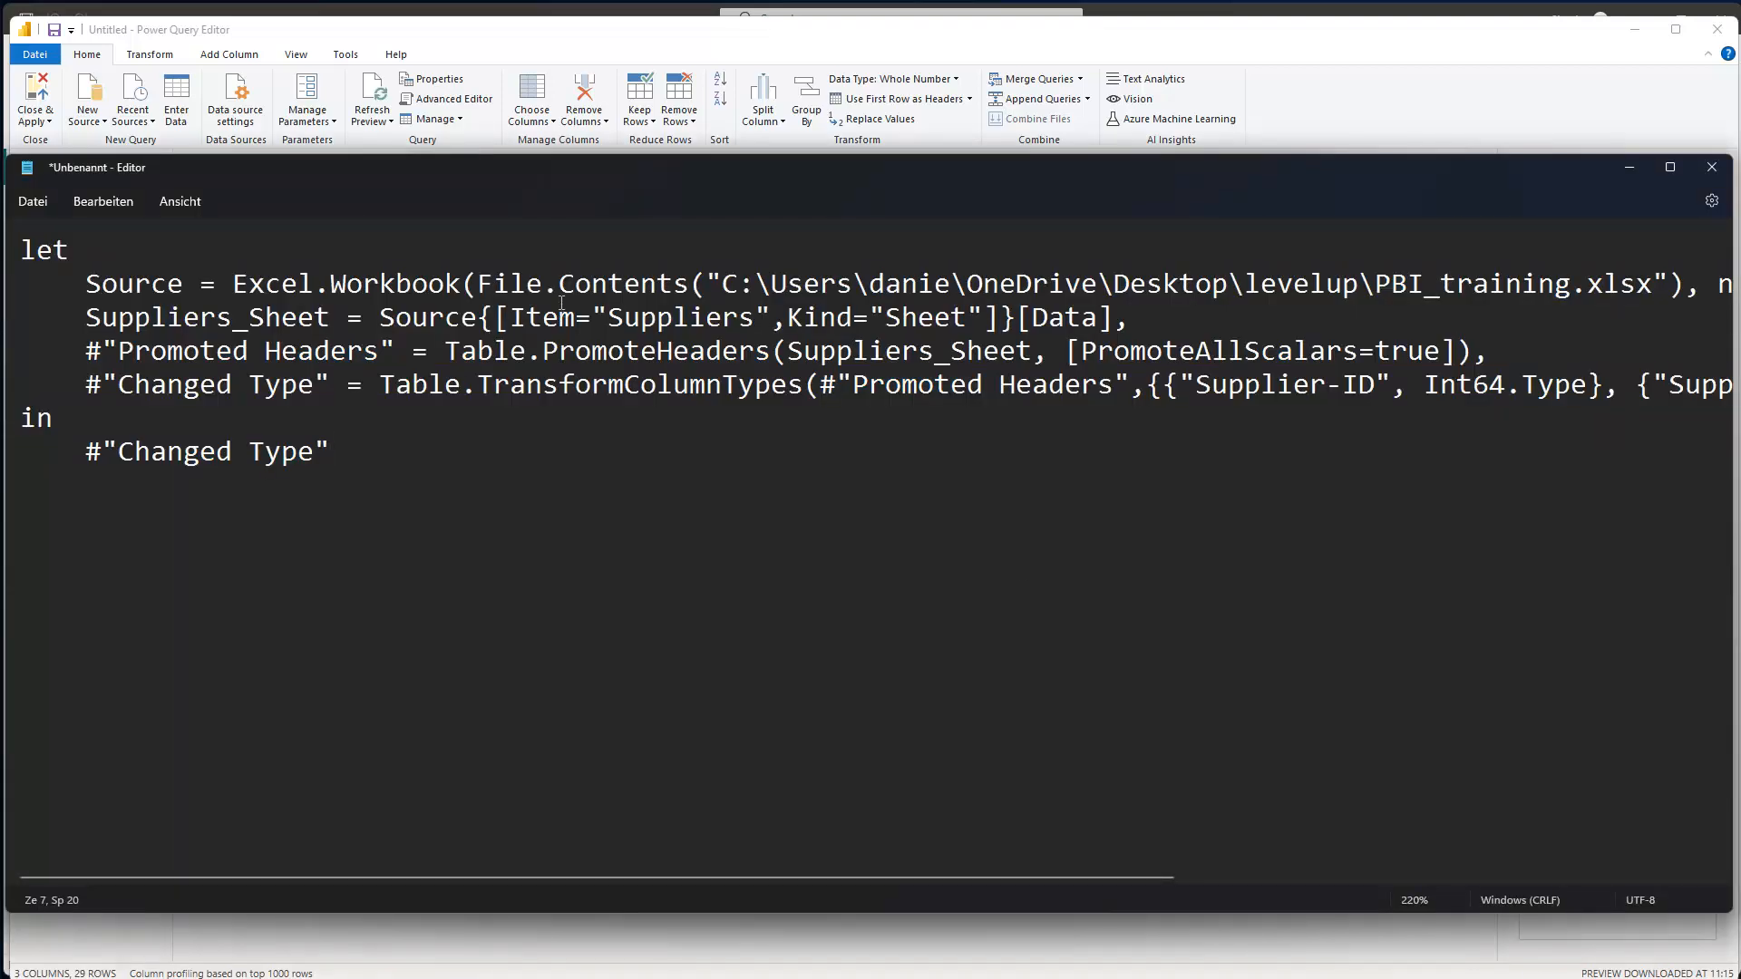
click(512, 314)
drag(512, 313, 982, 306)
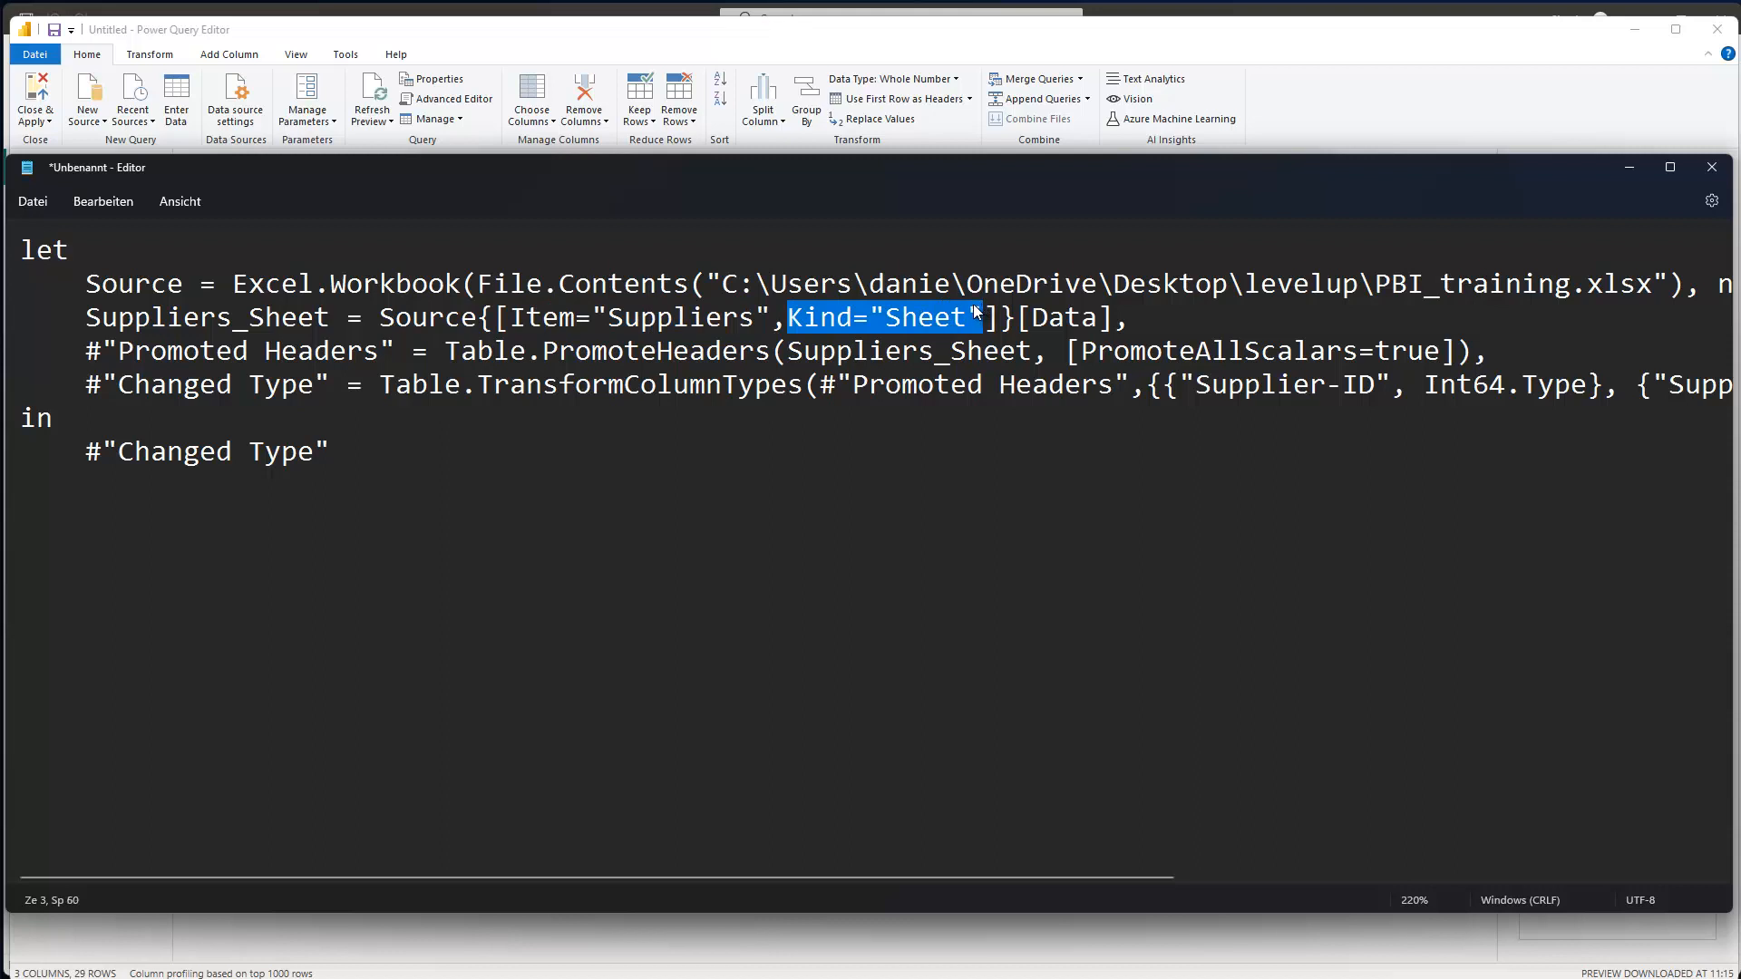
drag(771, 313, 512, 316)
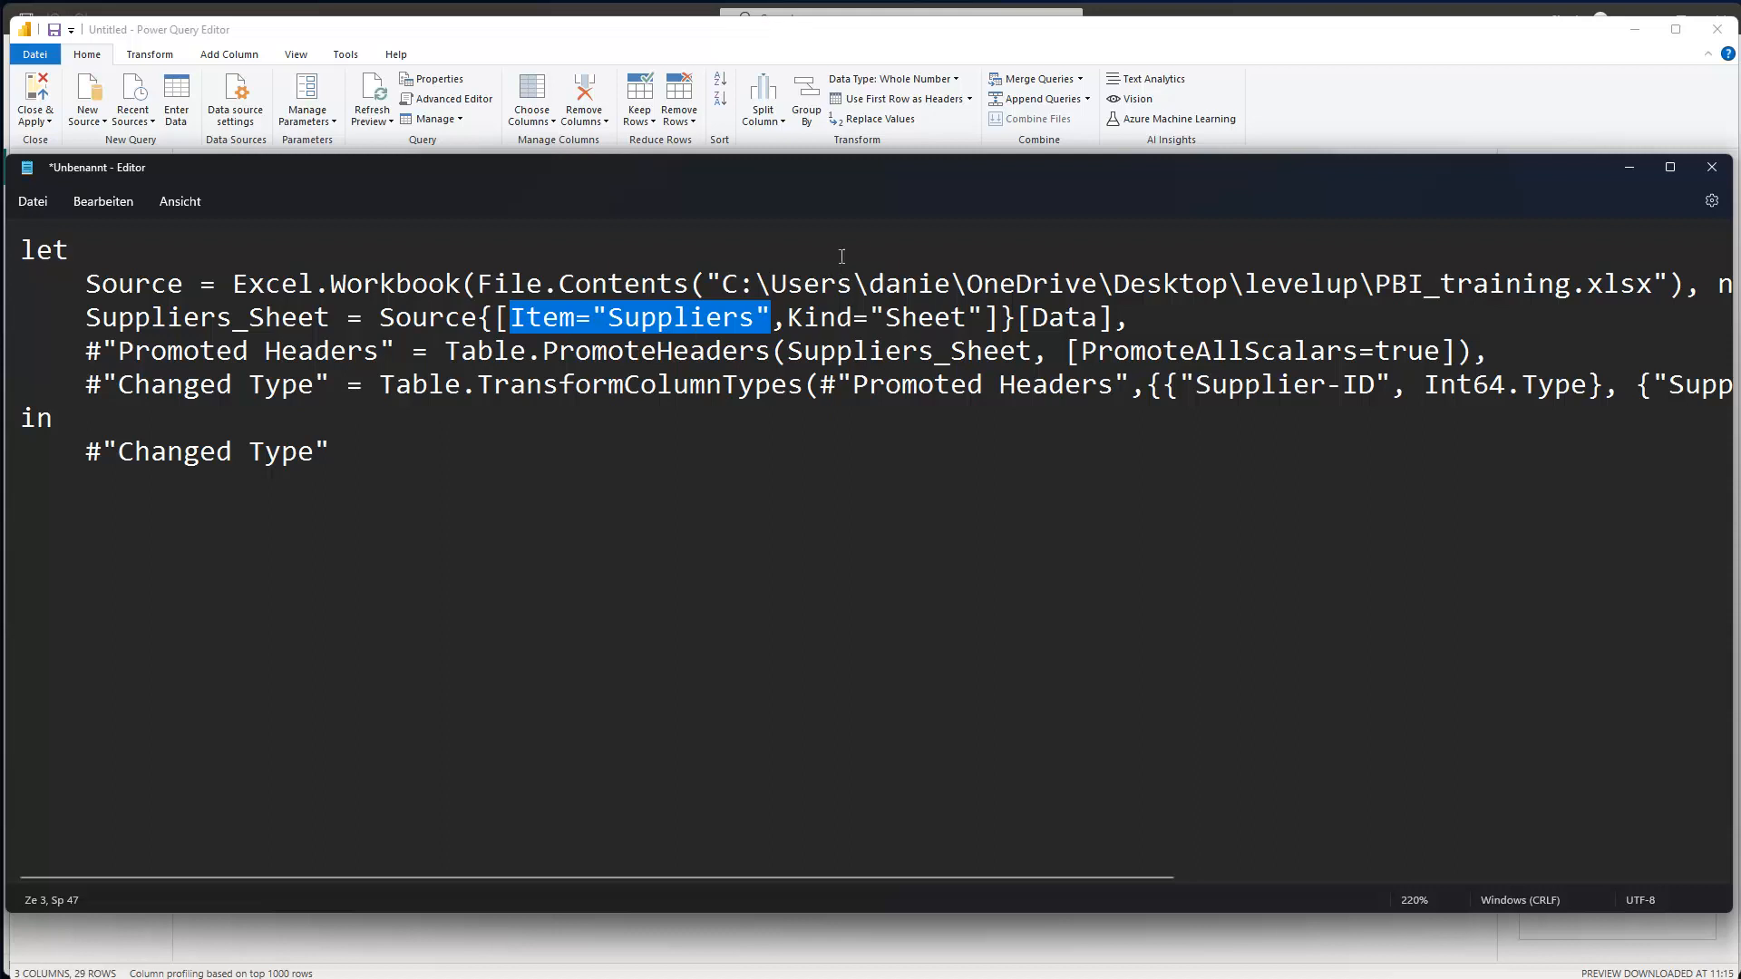
drag(785, 319, 510, 319)
click(1629, 167)
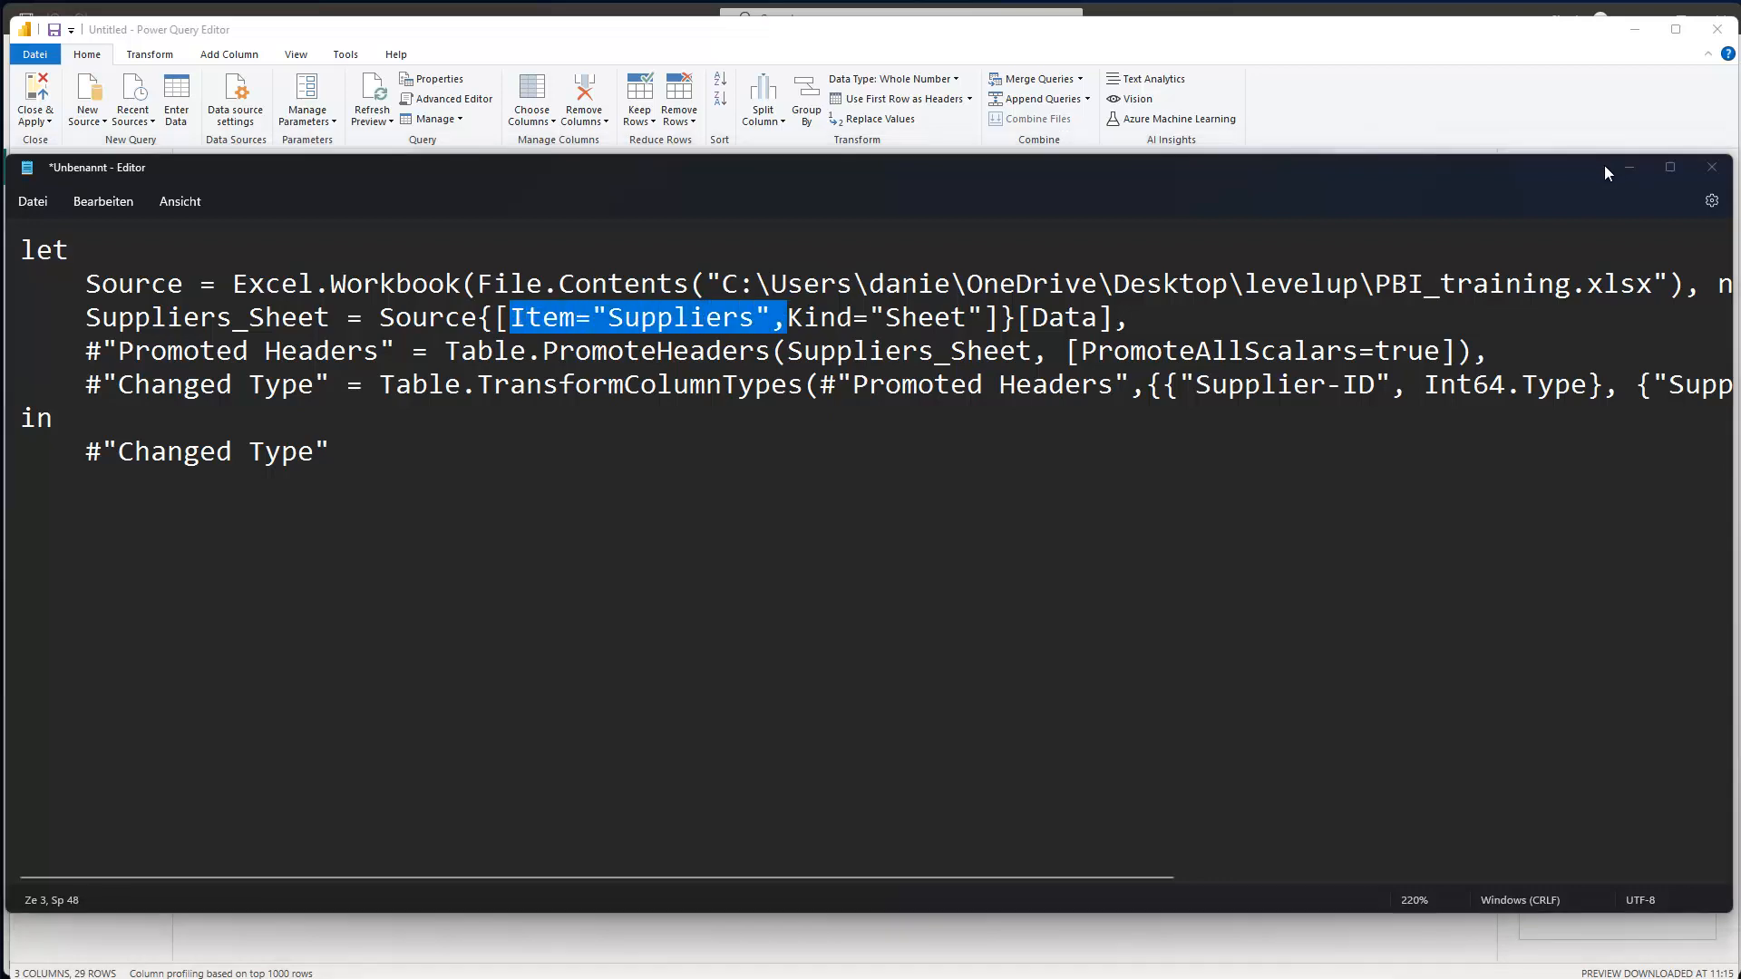
- Delete Item="Suppliers", from the Suppliers query's code and apply it, triggering the key-matched error
click(733, 290)
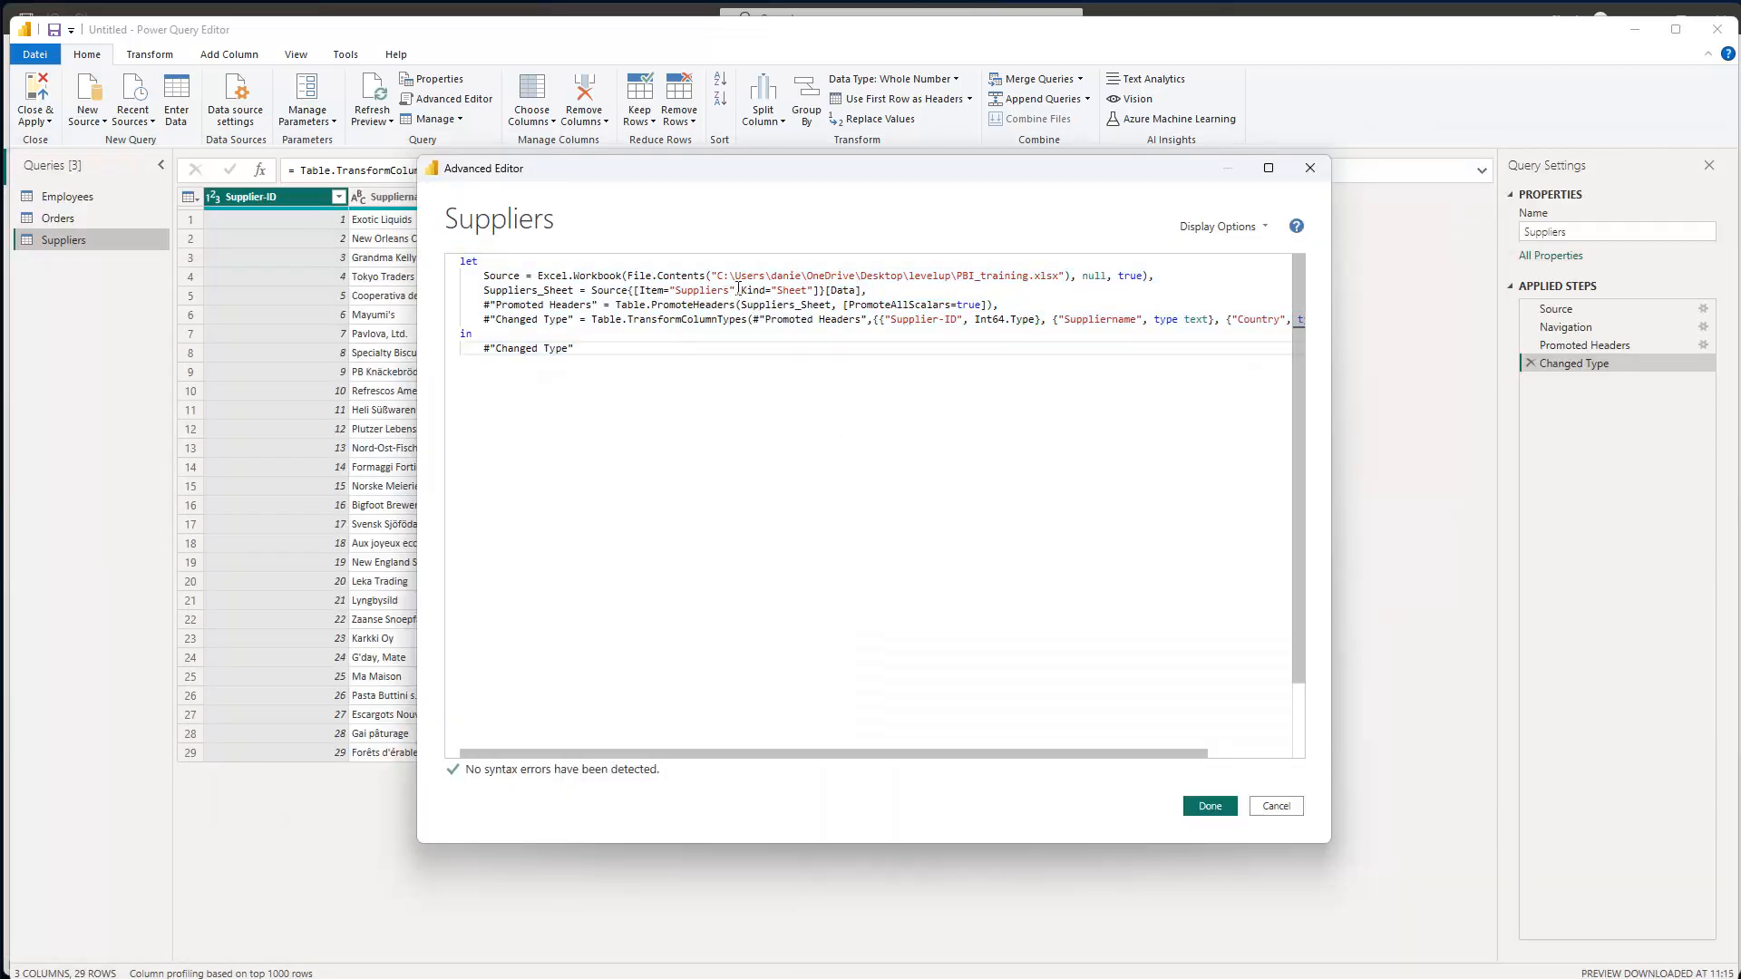
drag(733, 290, 641, 290)
key(ctrl+c)
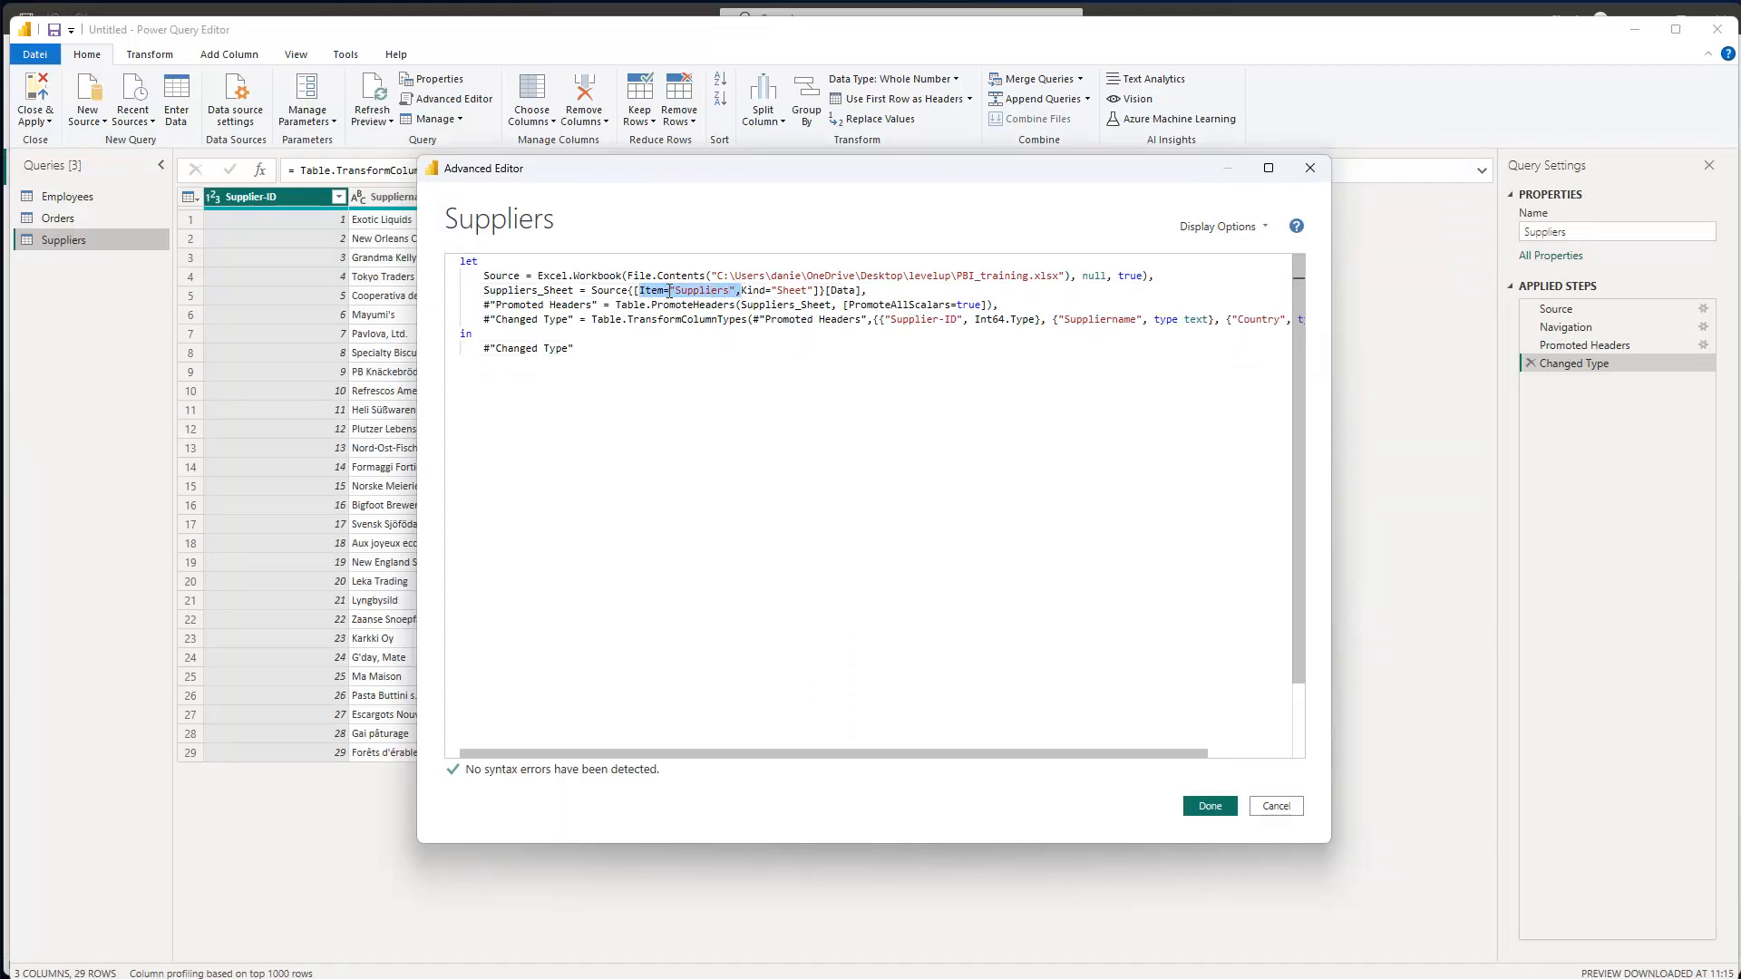
key(BackSpace)
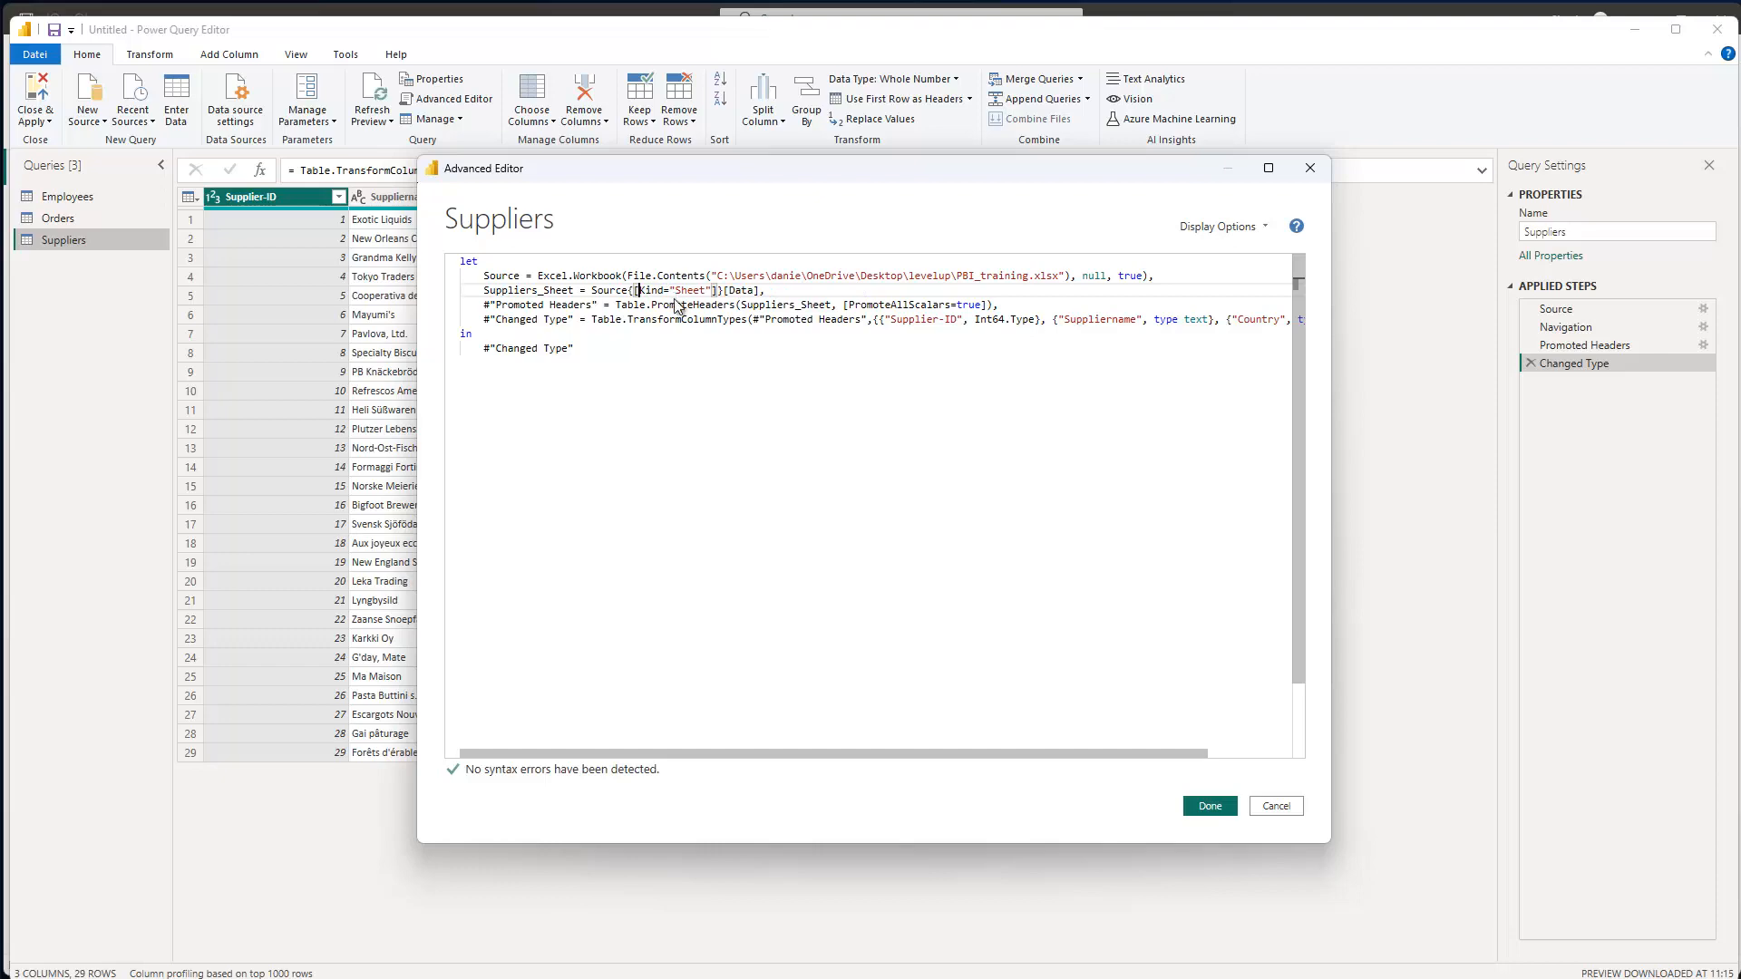
click(1209, 806)
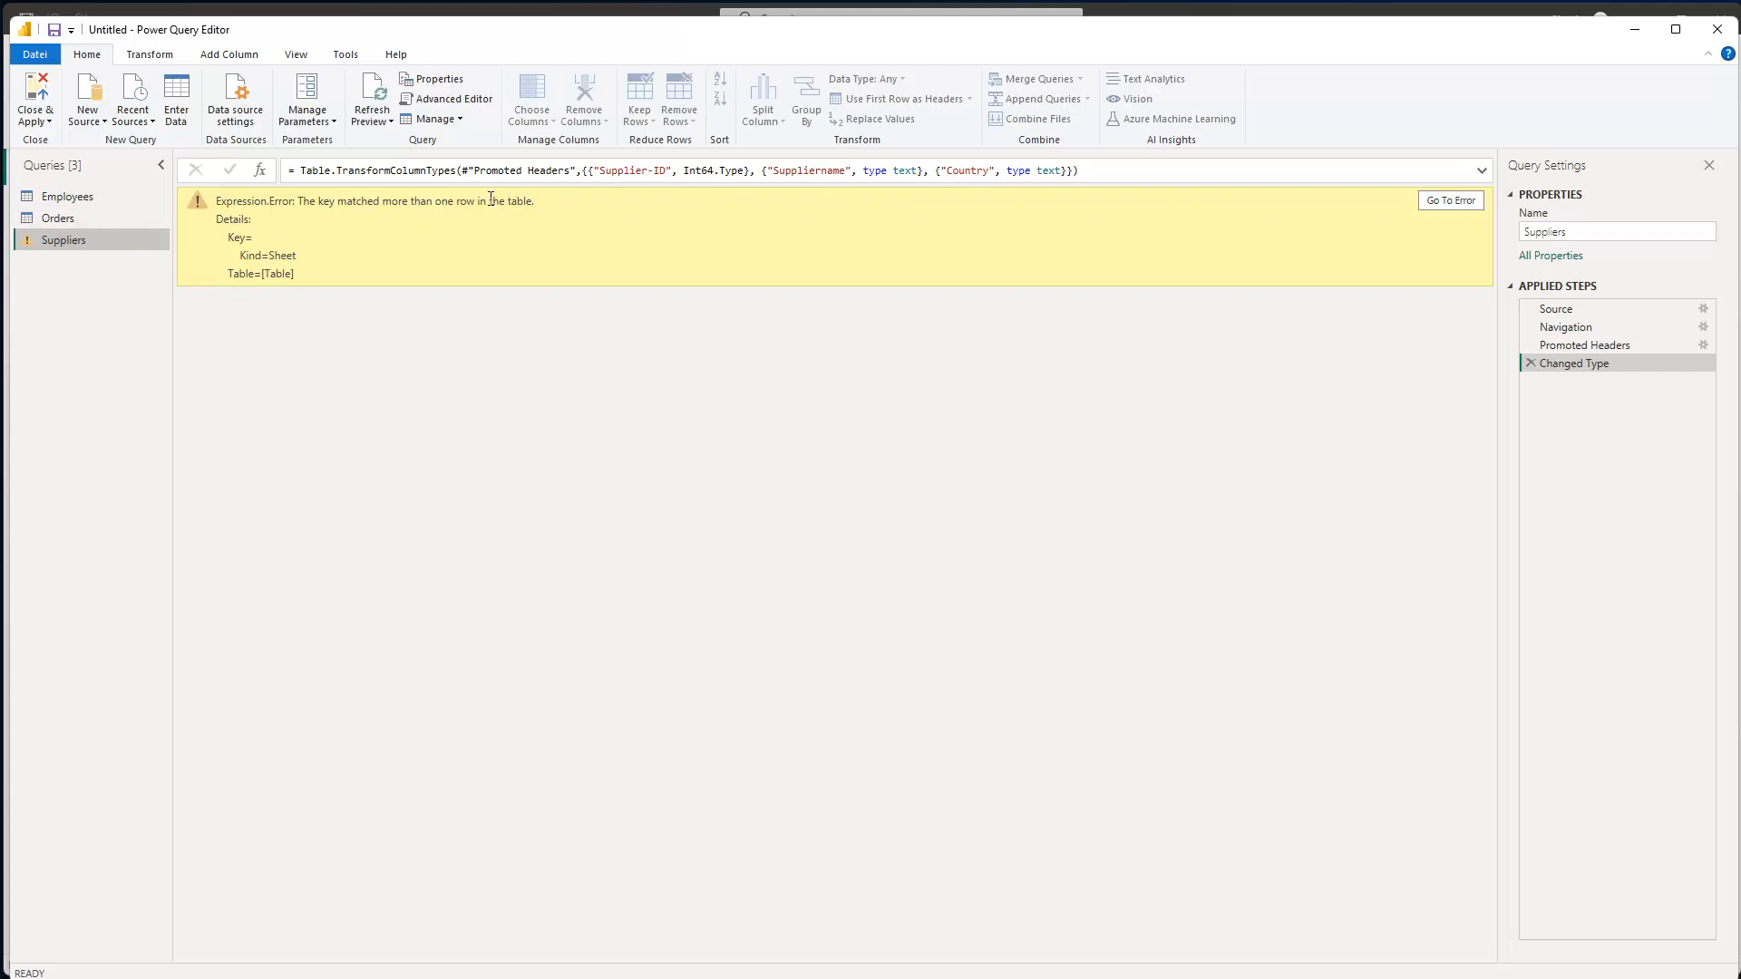
- Paste Item="Suppliers", back before the Kind condition and apply the Suppliers query code
click(453, 100)
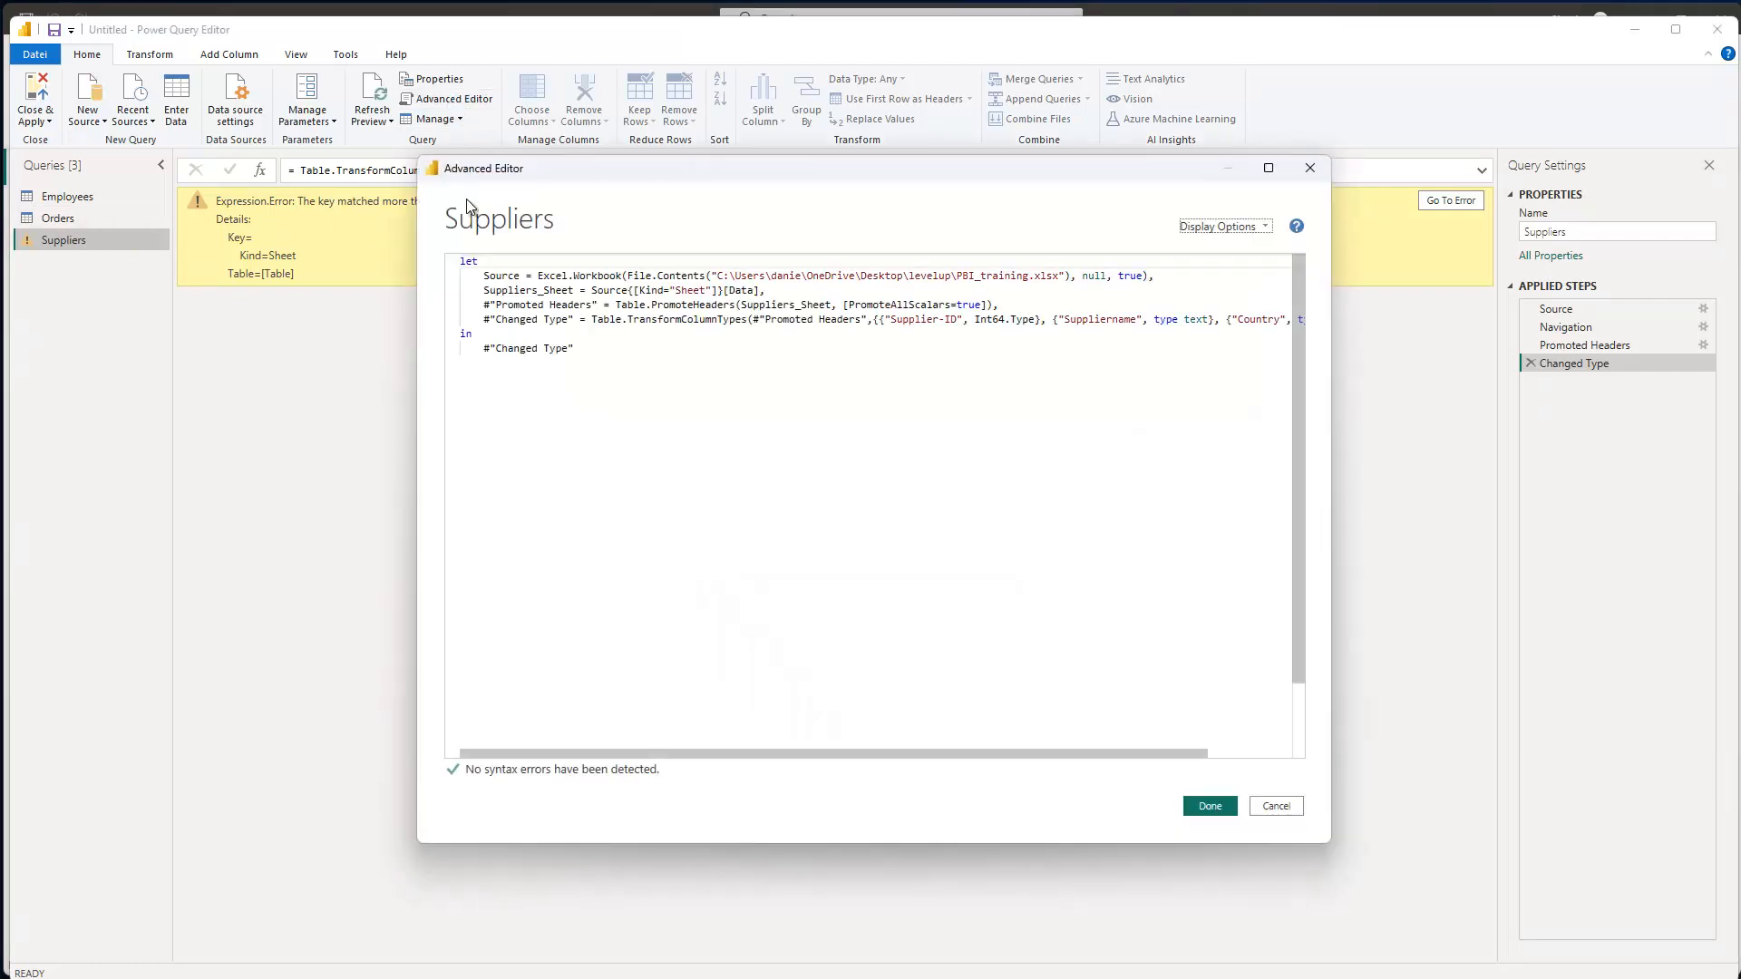
click(637, 290)
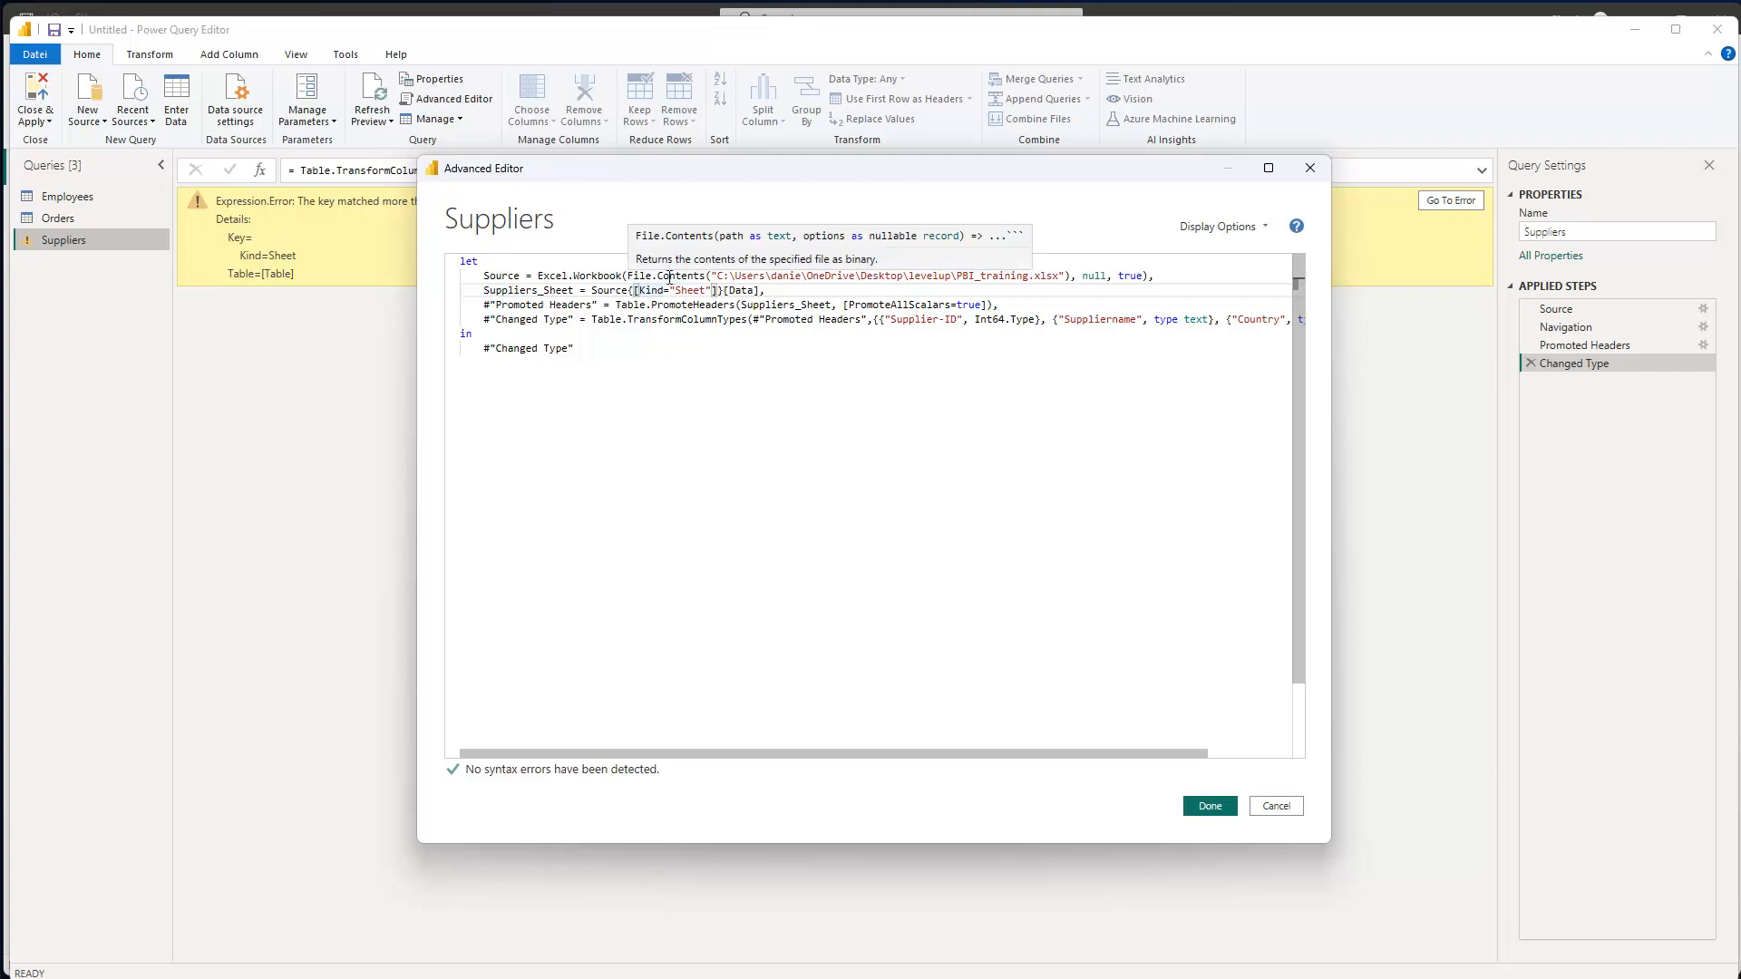
key(ctrl+v)
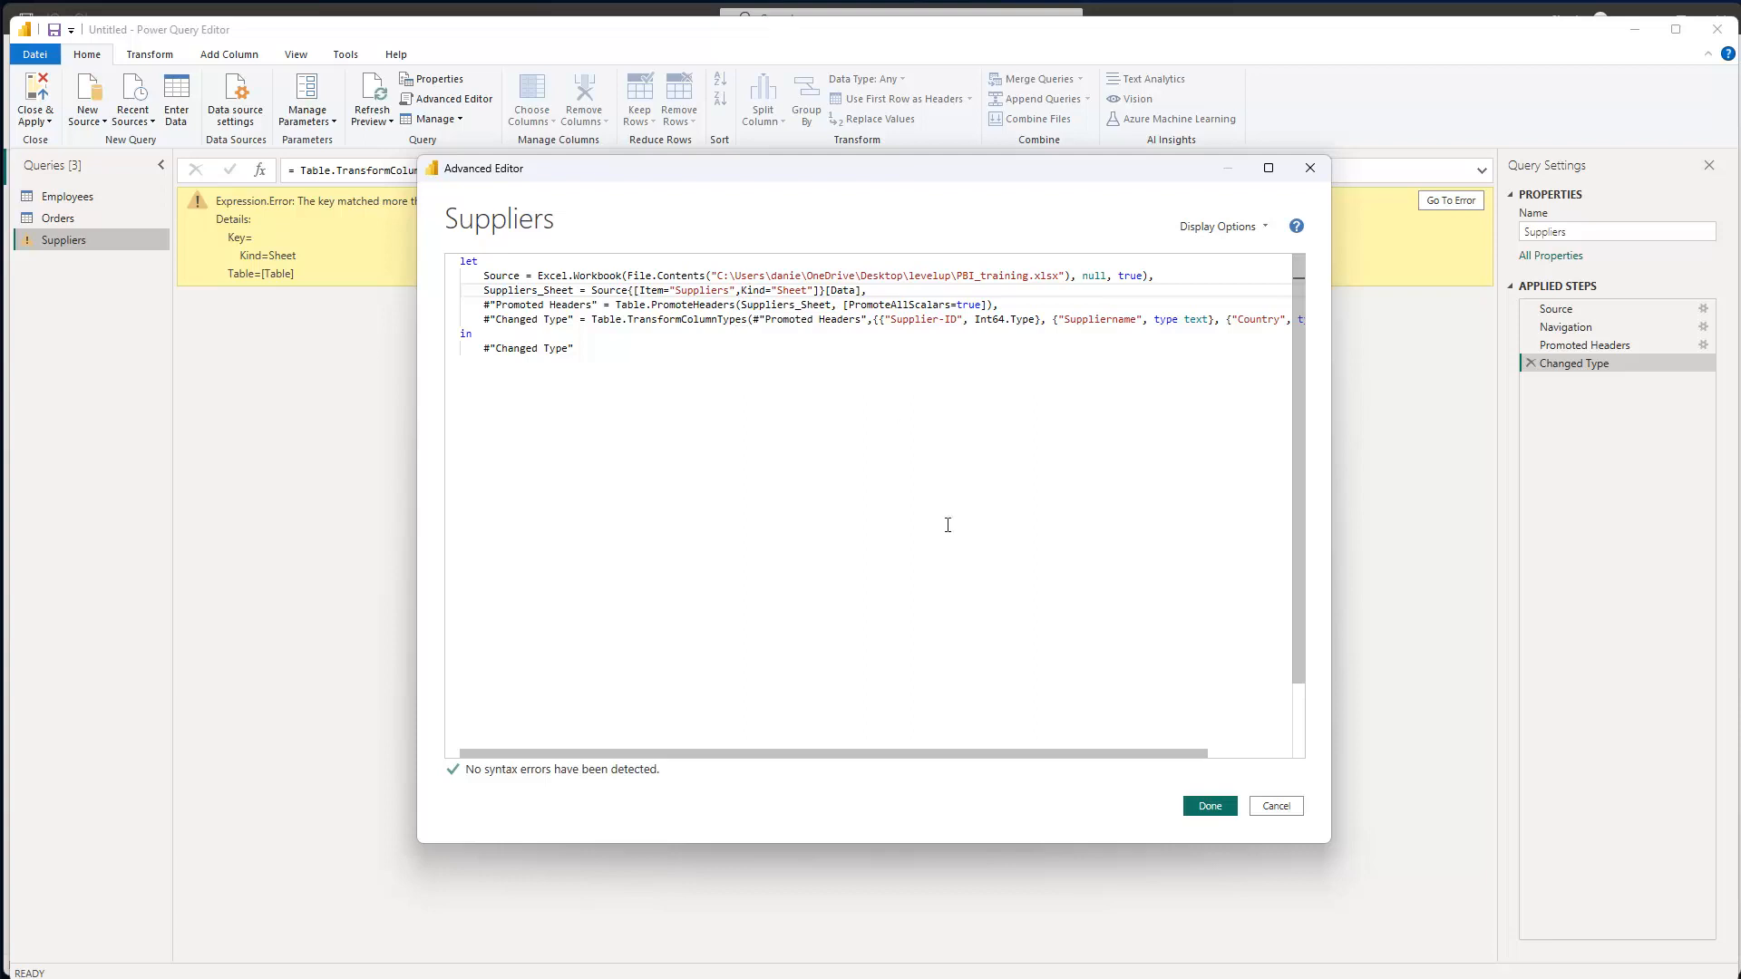
click(1212, 806)
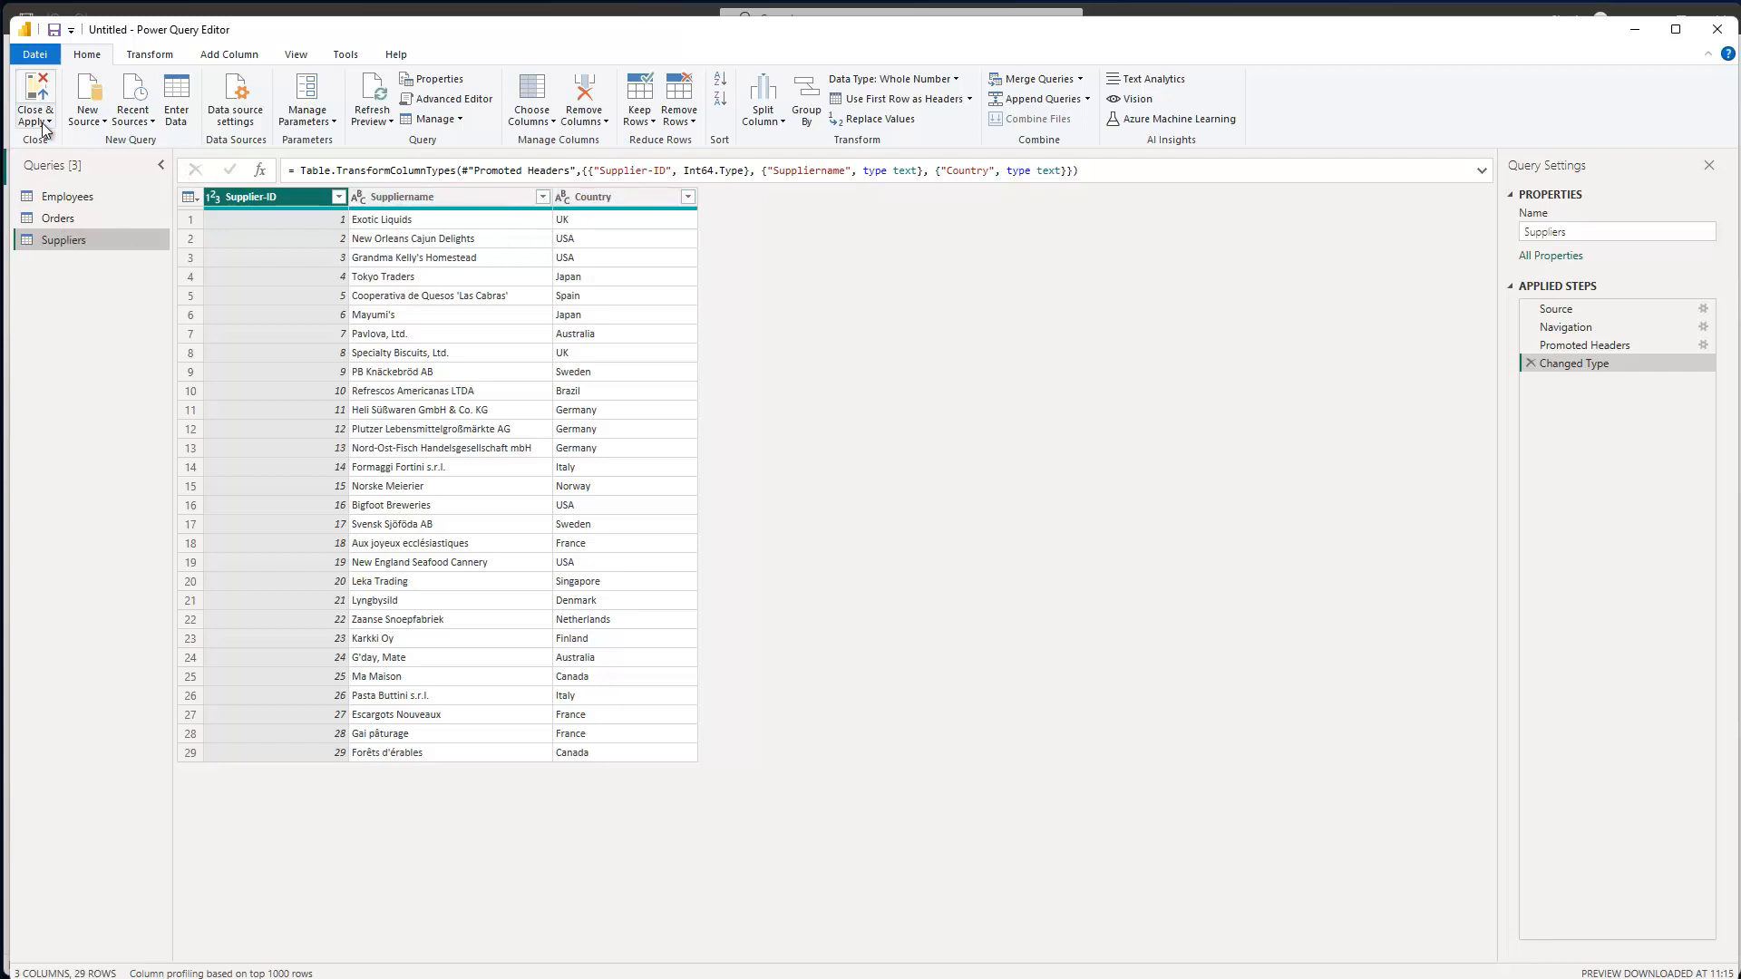
- Apply all queries and arrange the Suppliers and Orders cards in the relationship diagram
click(38, 90)
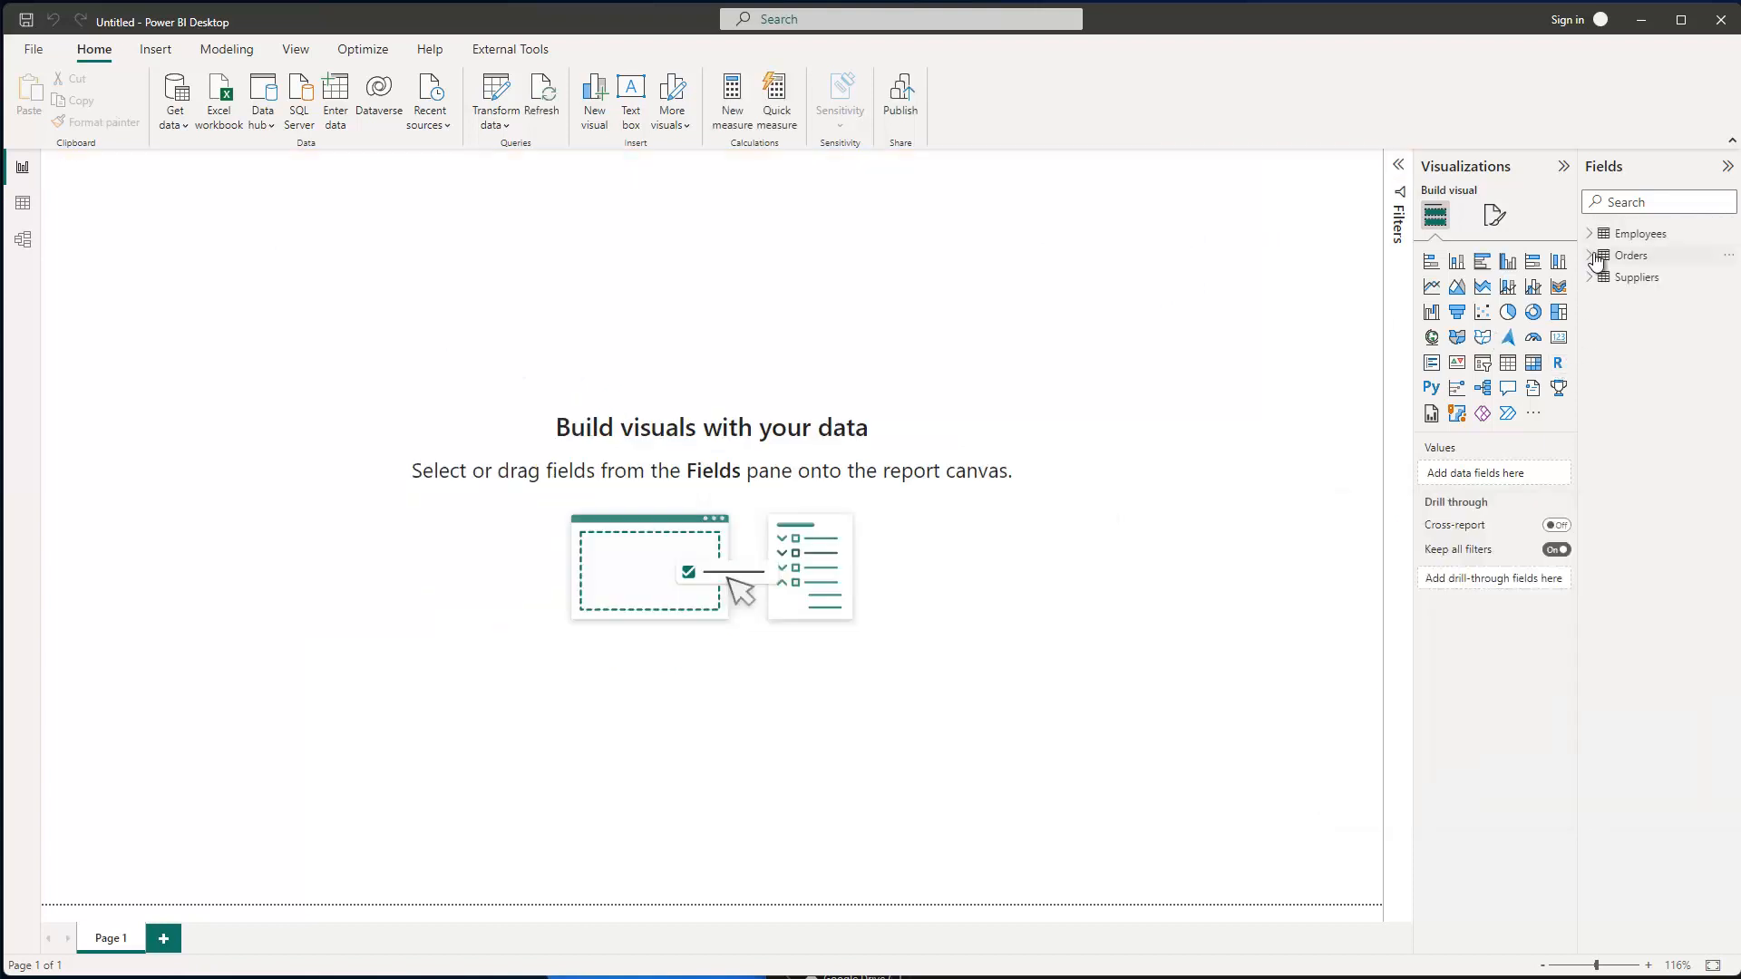
click(23, 238)
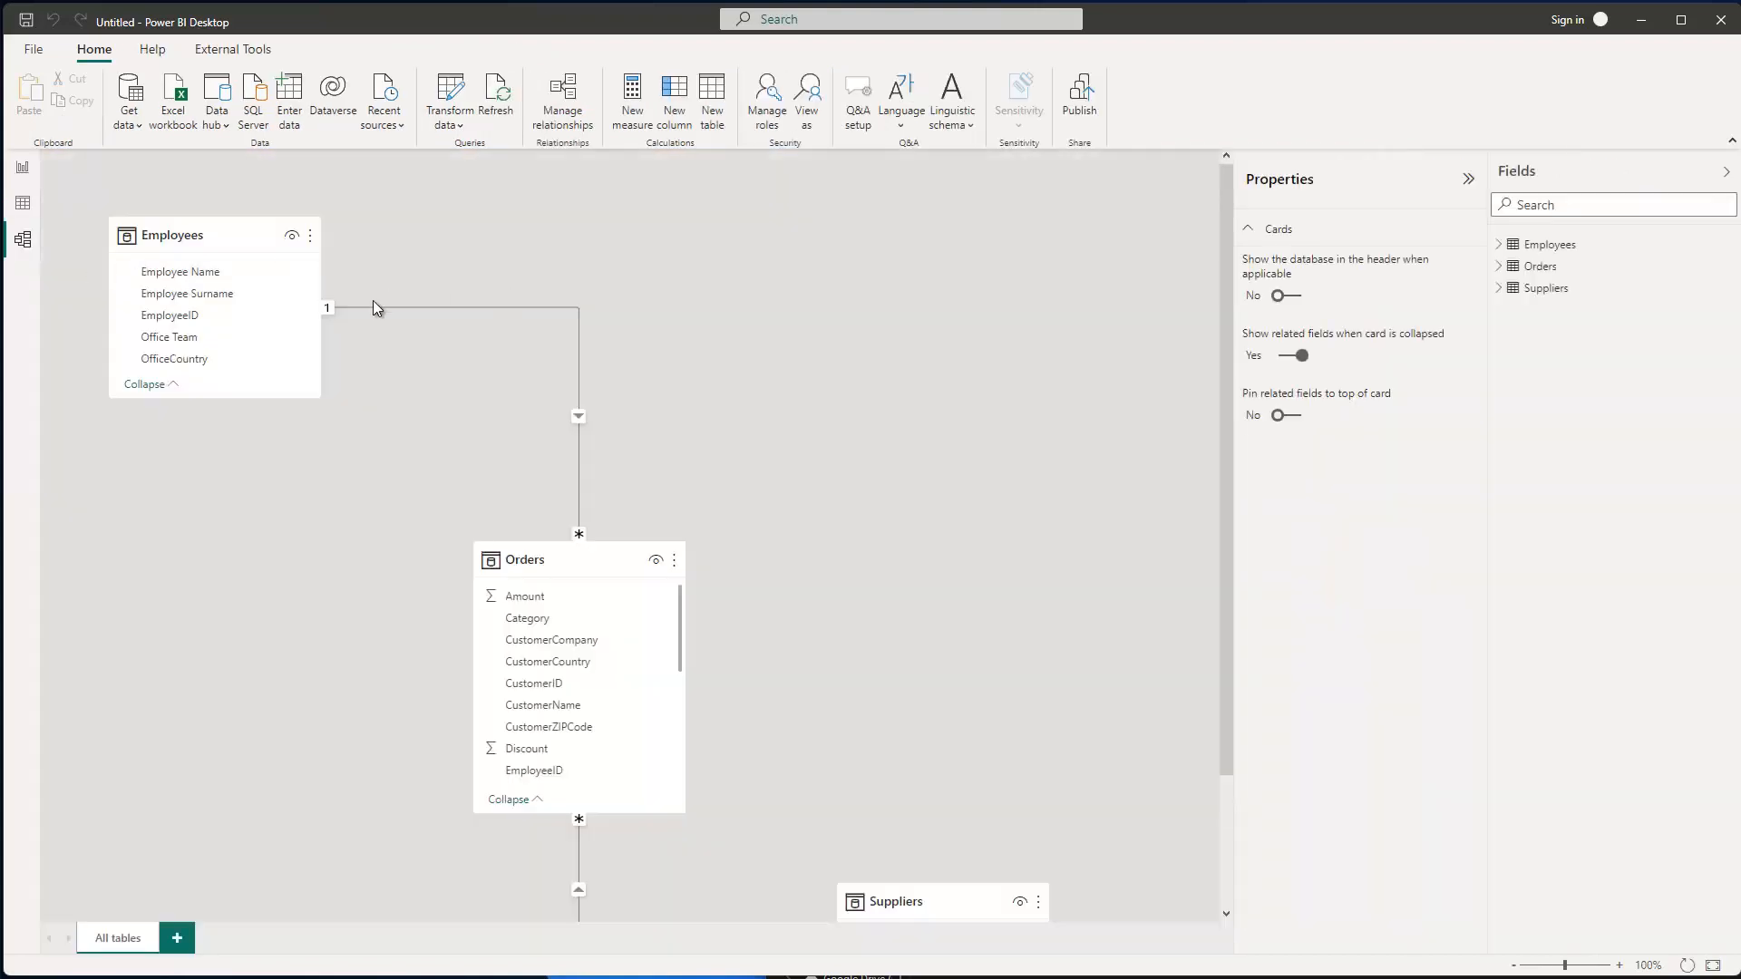
drag(944, 892, 966, 225)
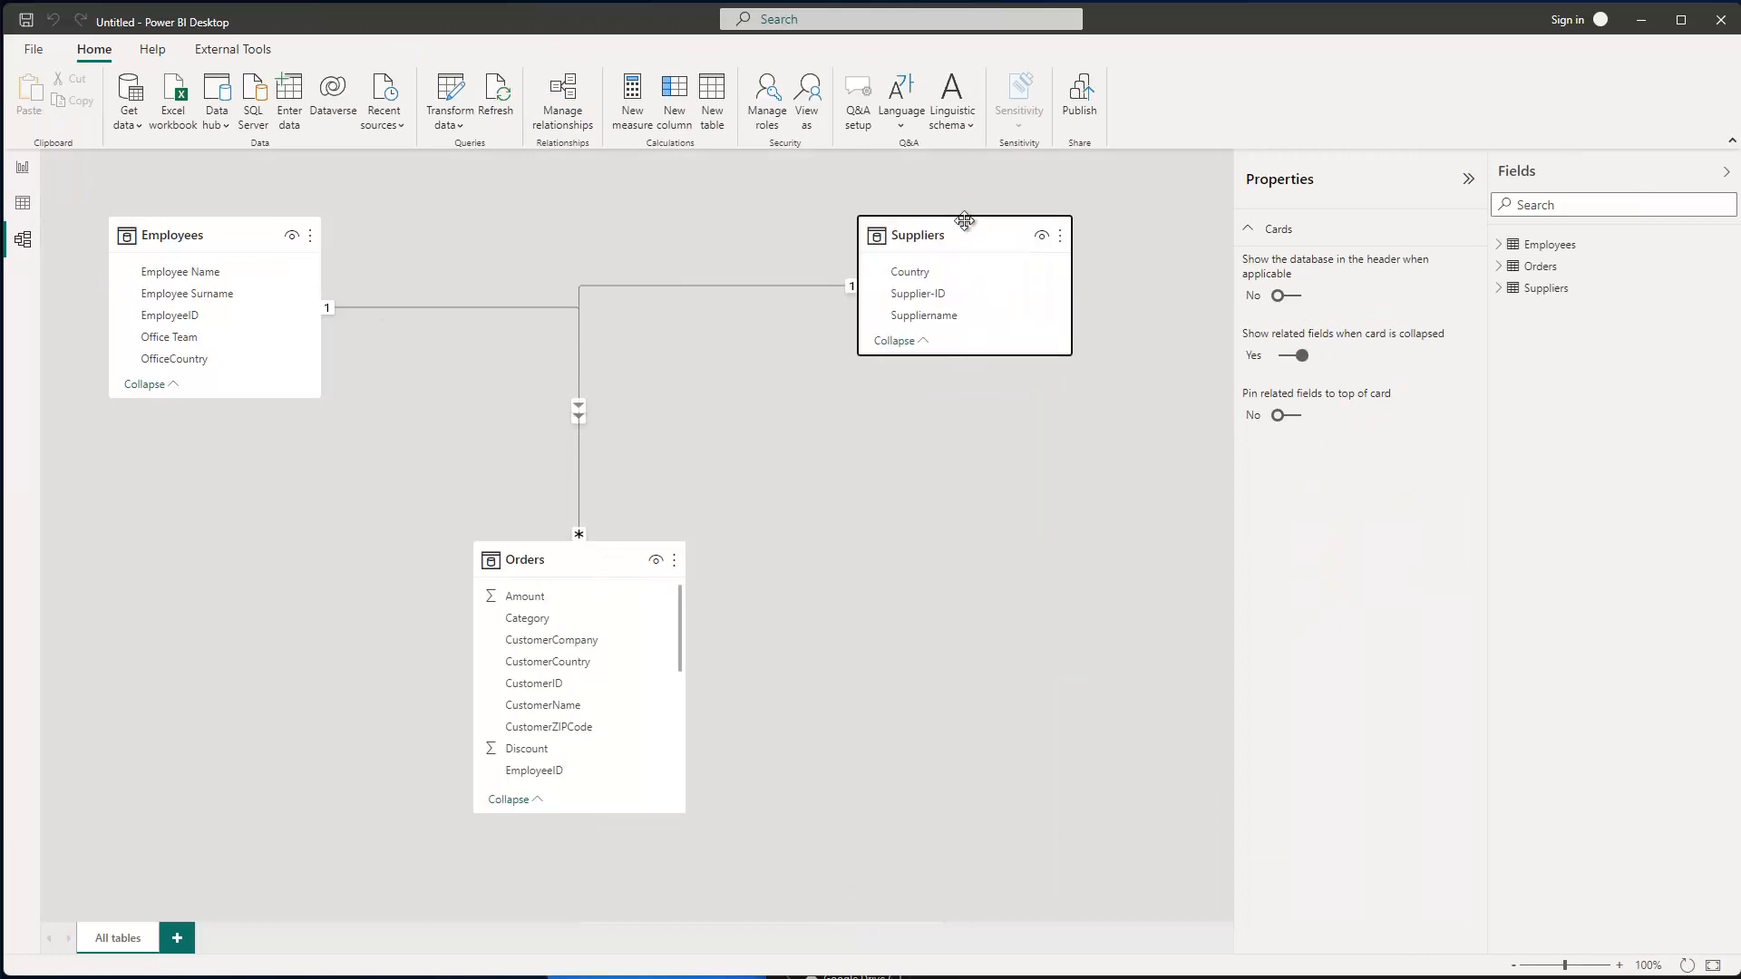
drag(589, 574, 618, 653)
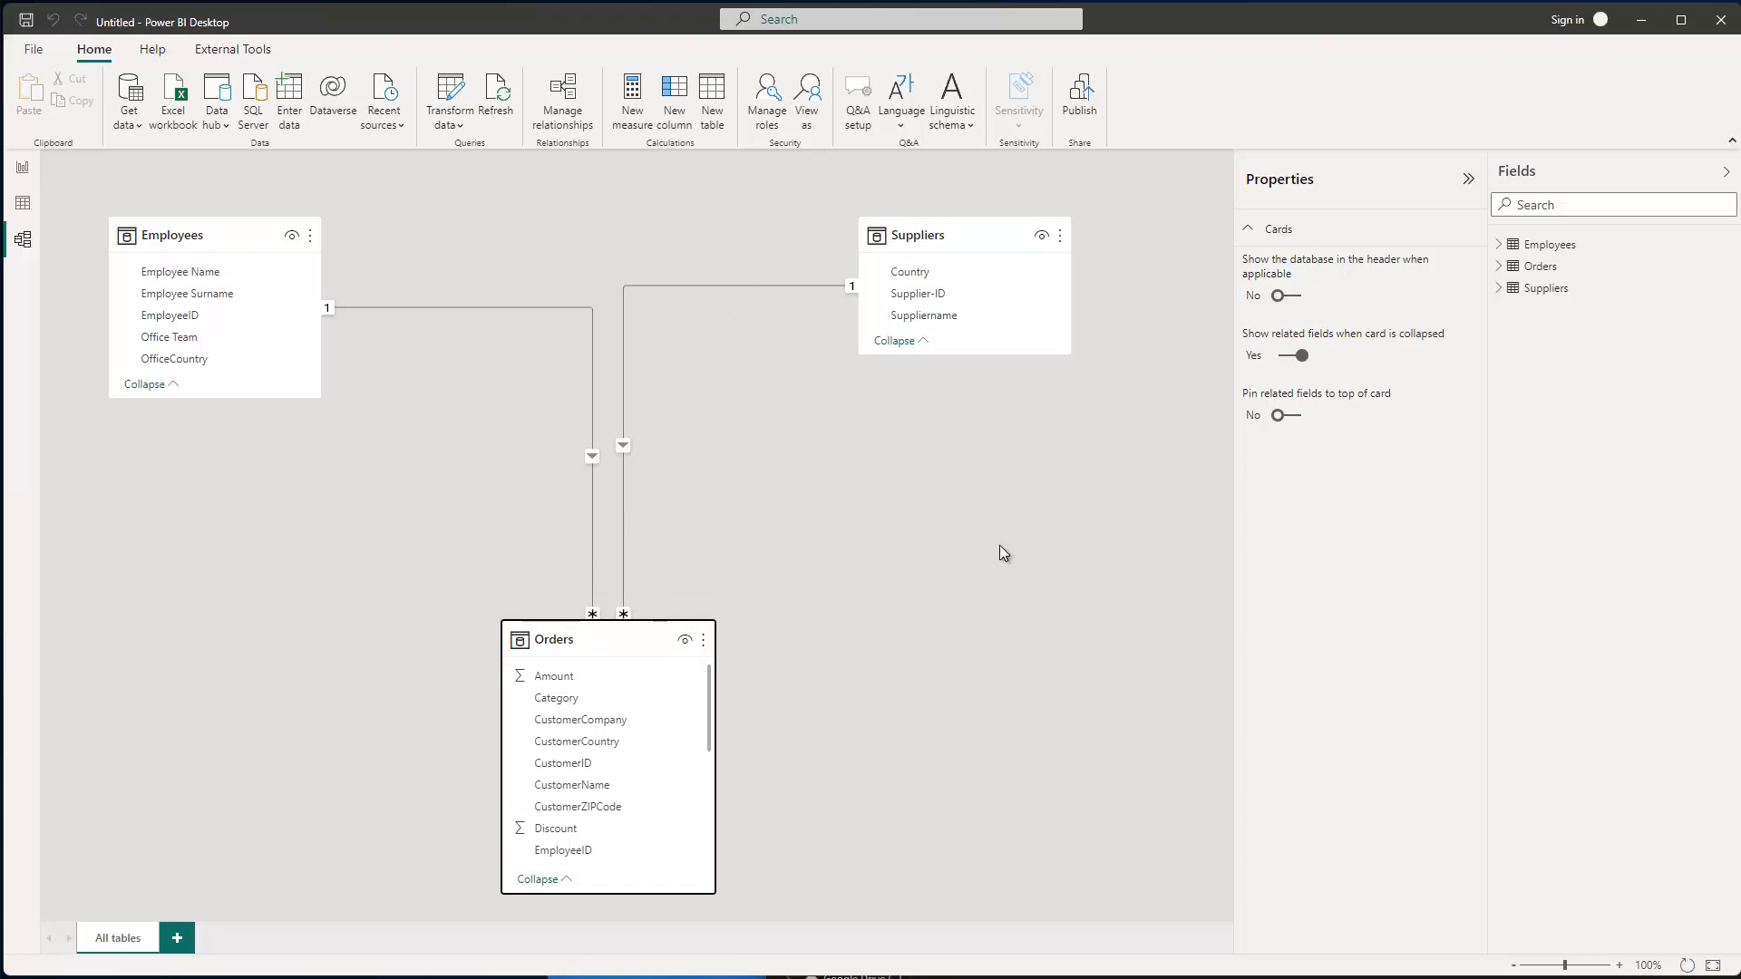
click(23, 173)
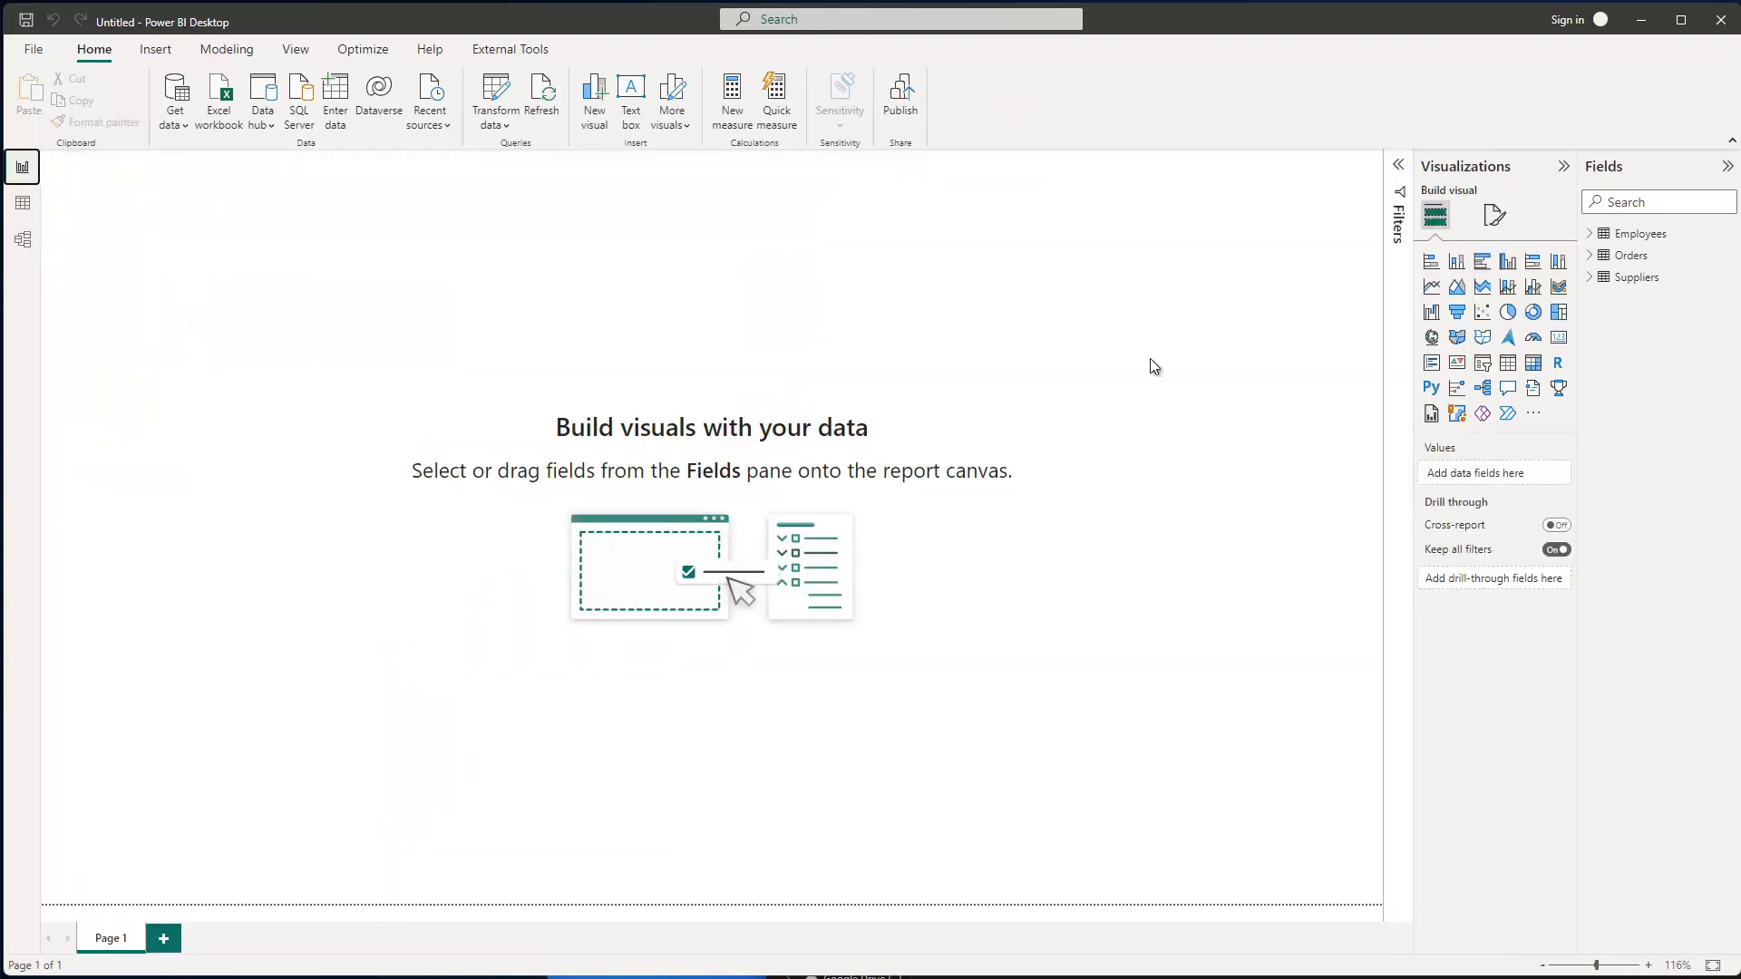
- Chart Sales from Orders by Employee Name, then enlarge and centre the column chart
click(1592, 257)
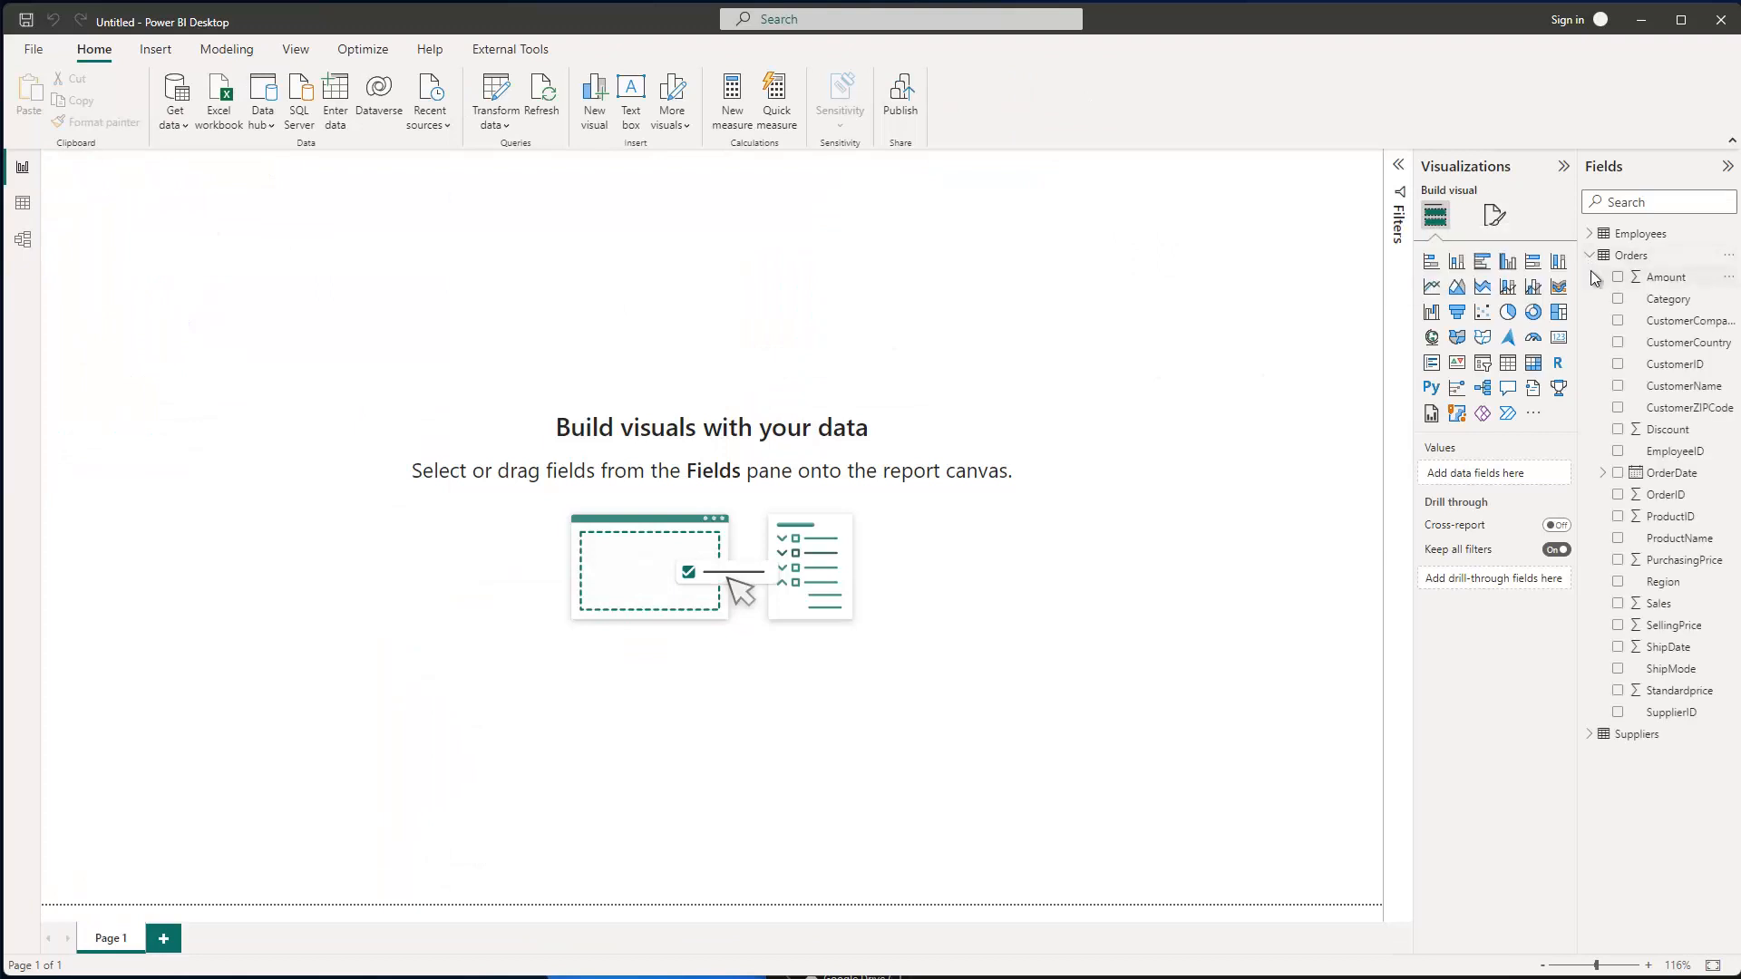
click(1617, 603)
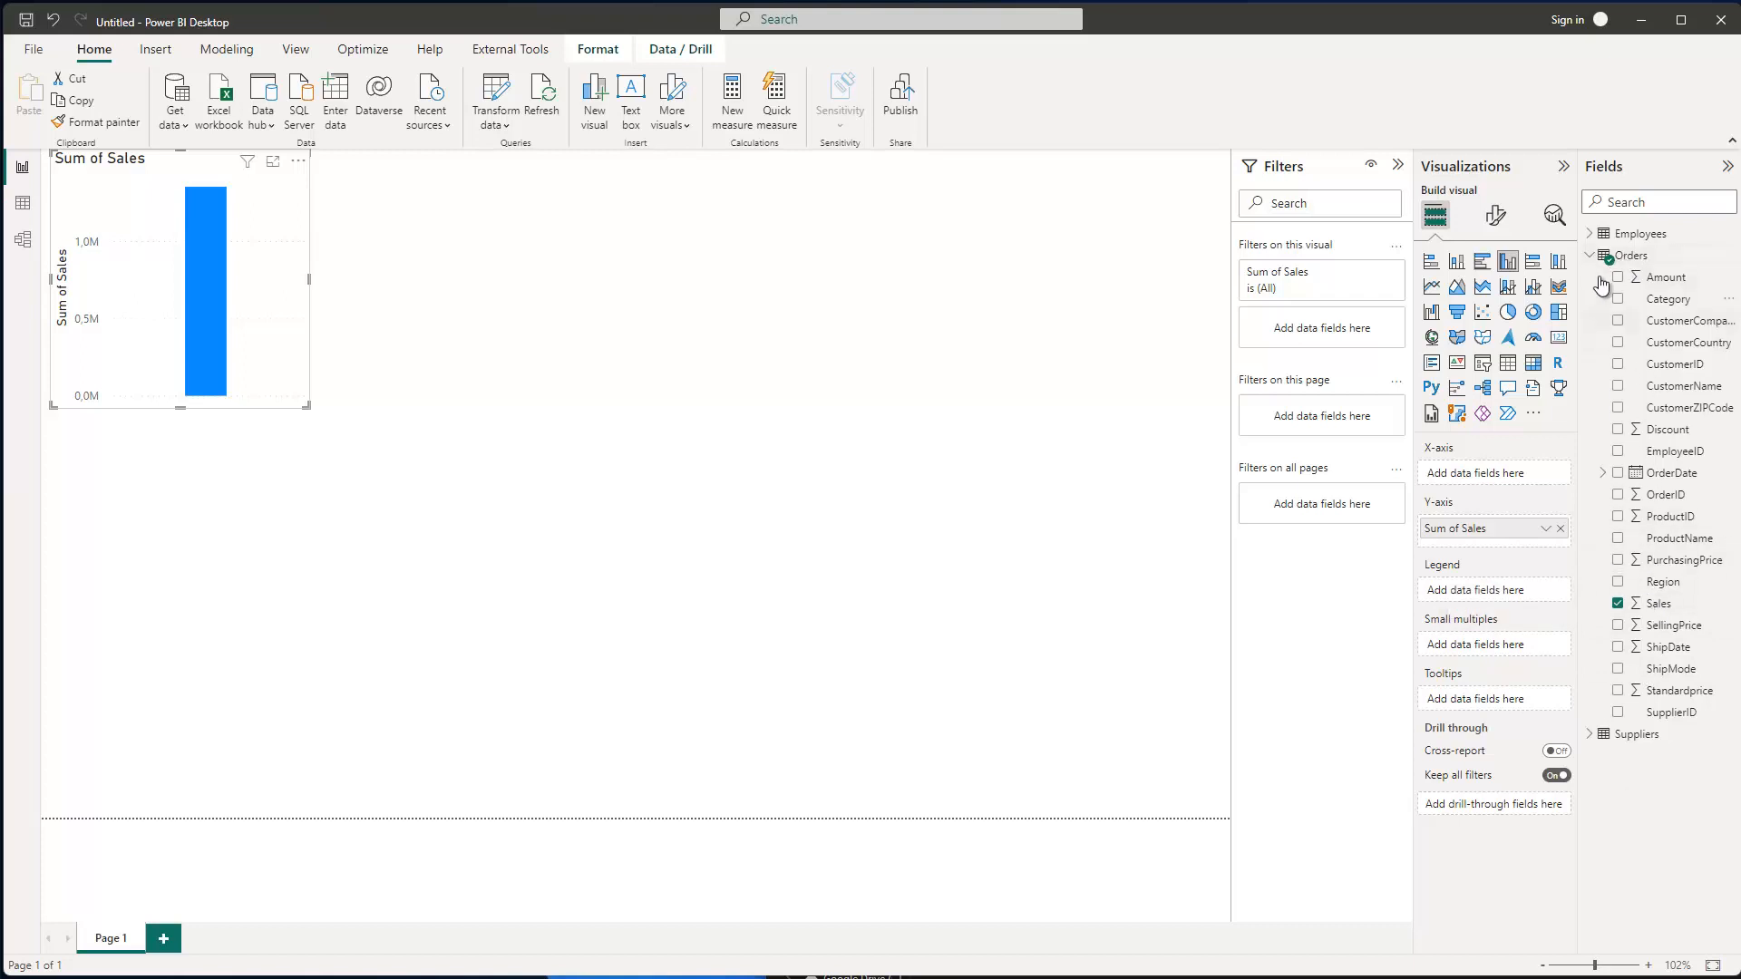
click(1591, 734)
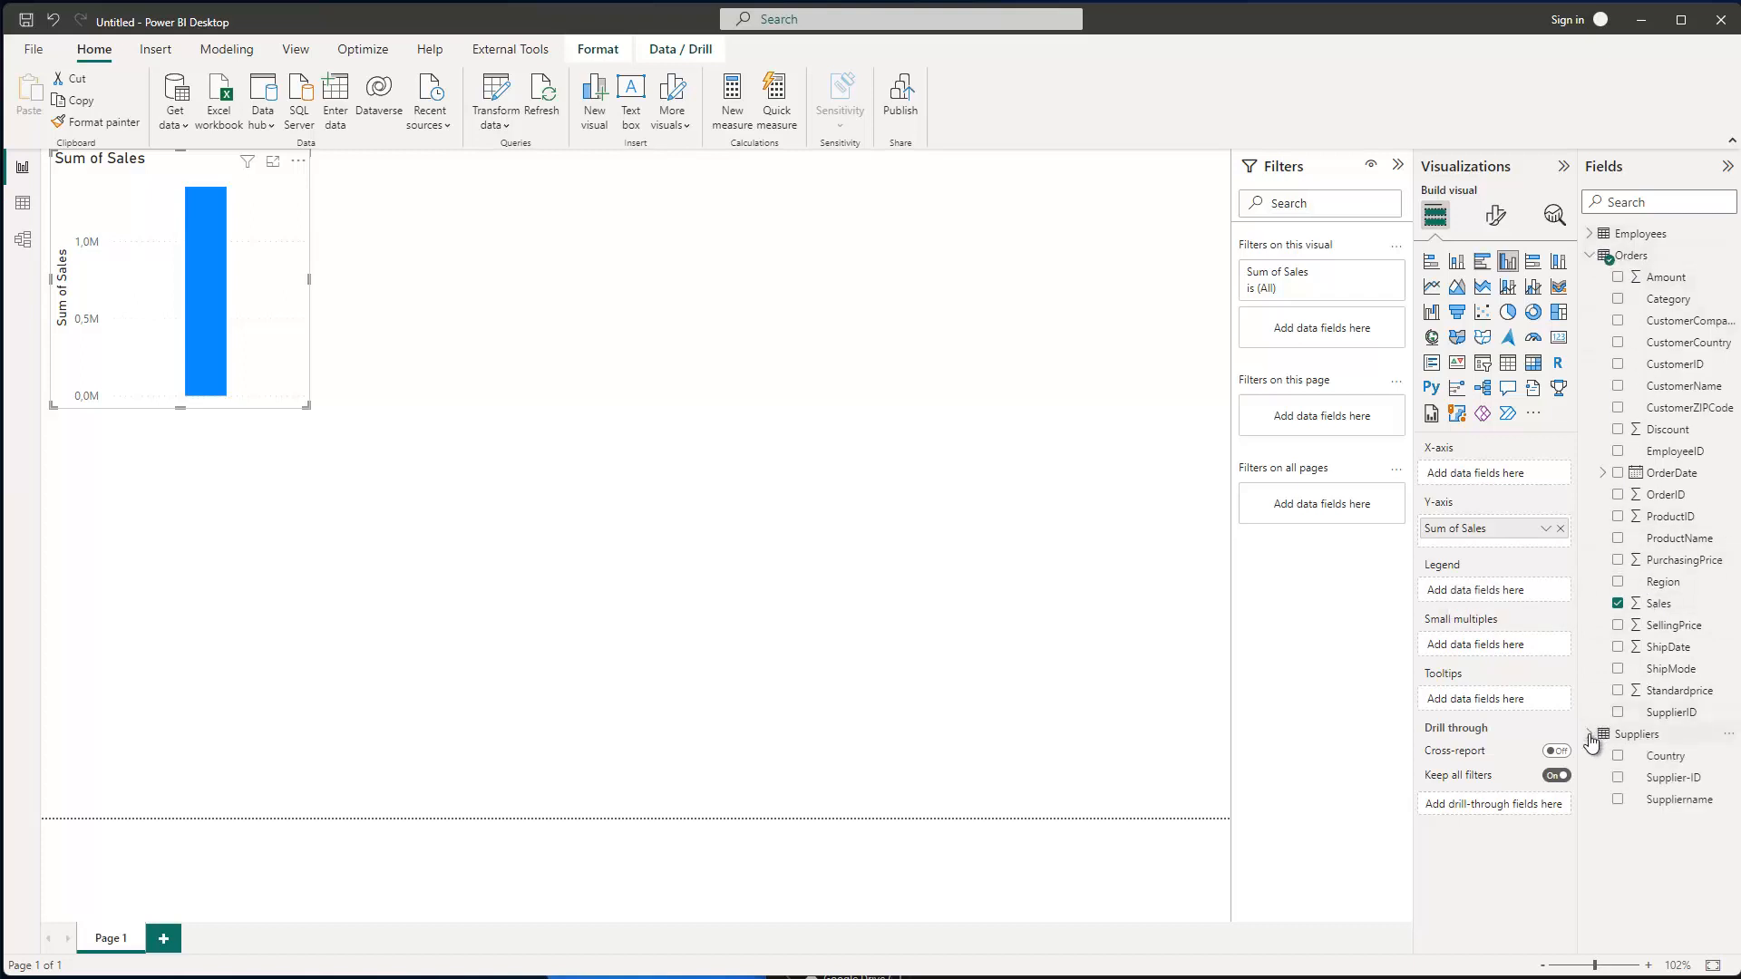
click(1589, 236)
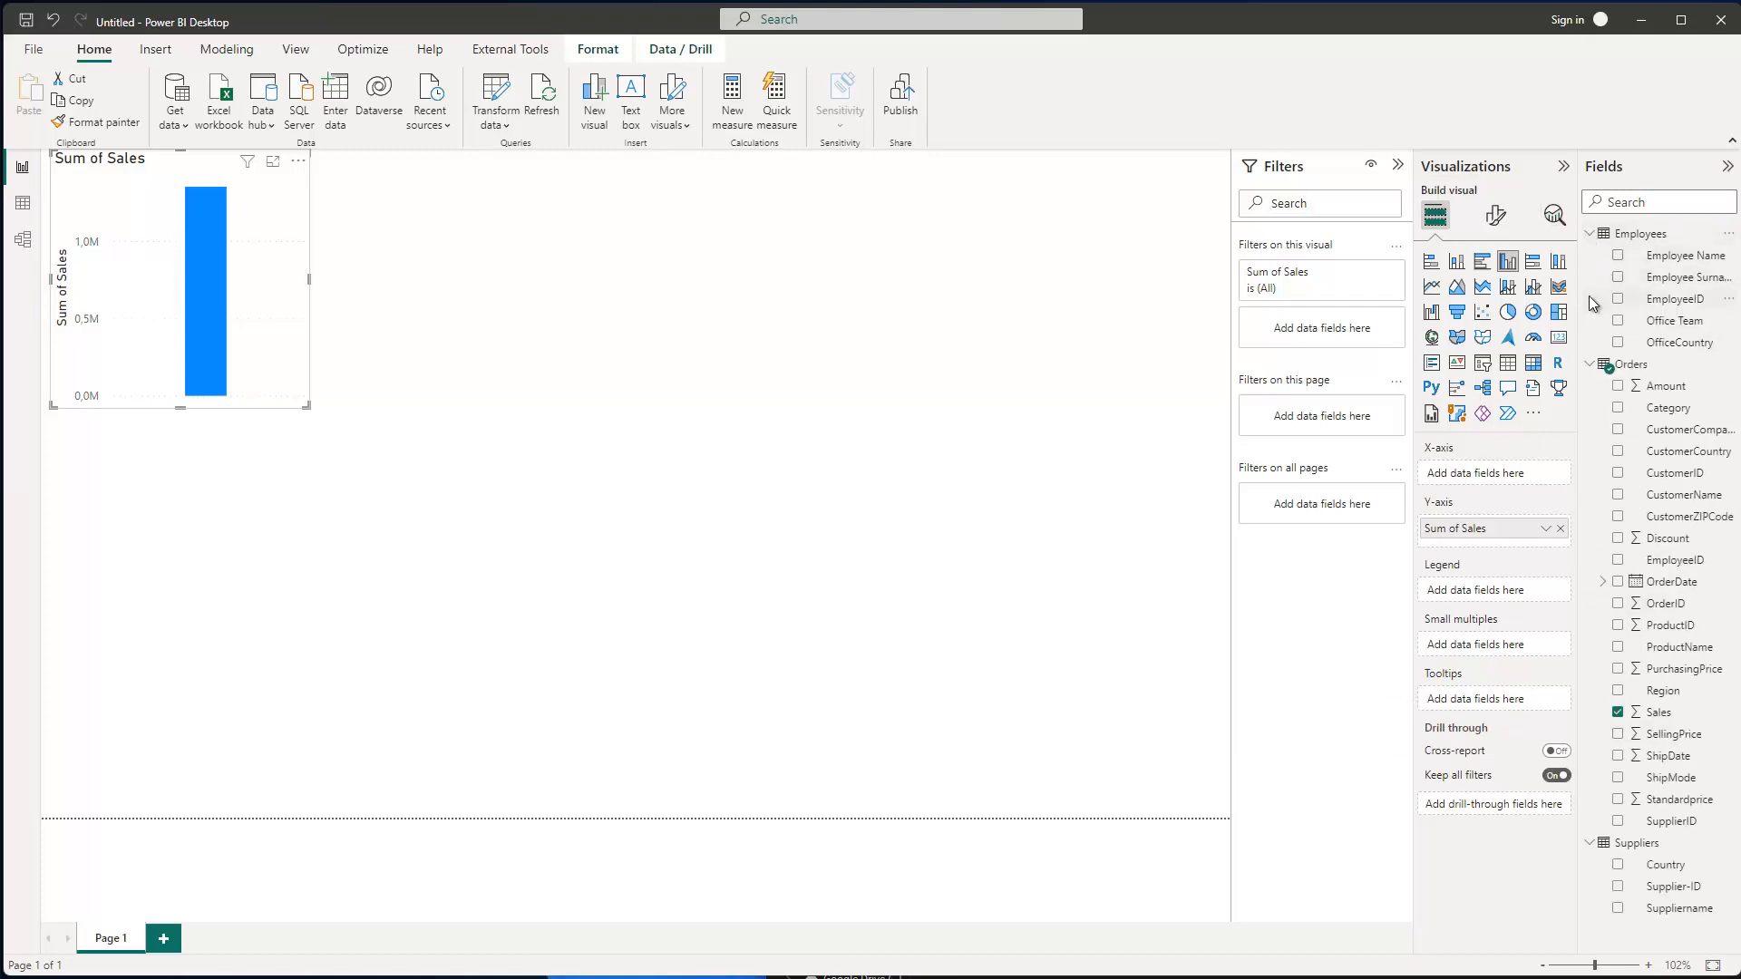
click(1617, 257)
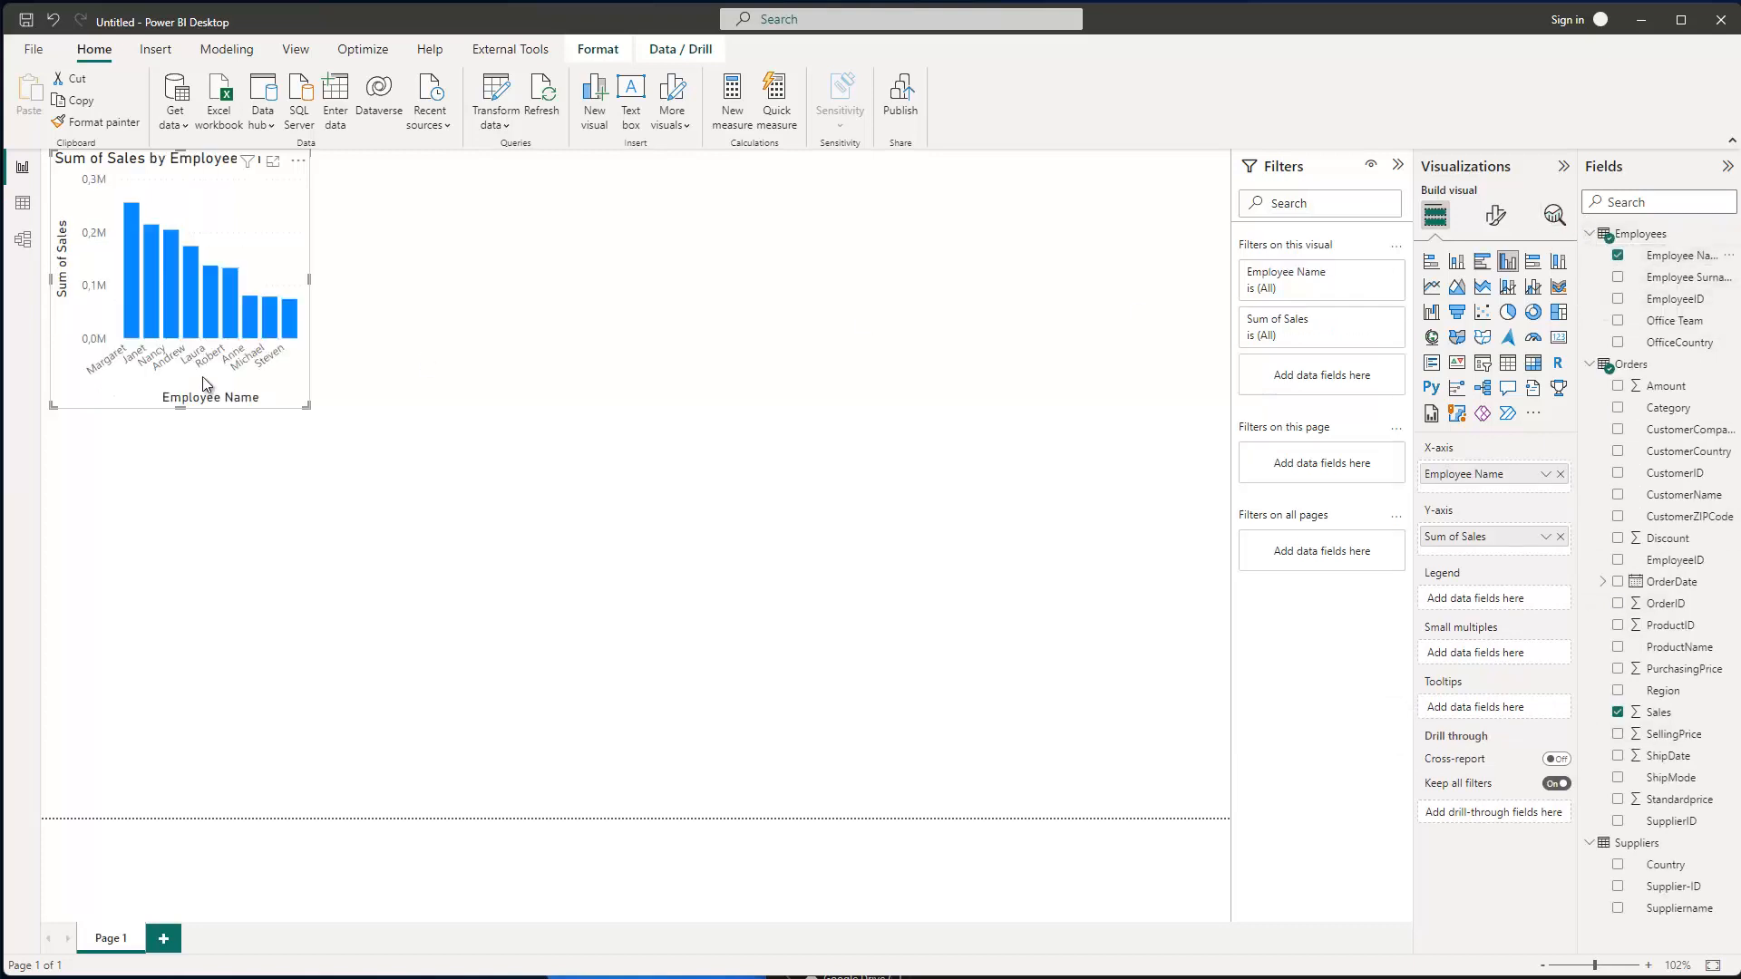
drag(309, 407, 777, 602)
drag(463, 253, 535, 352)
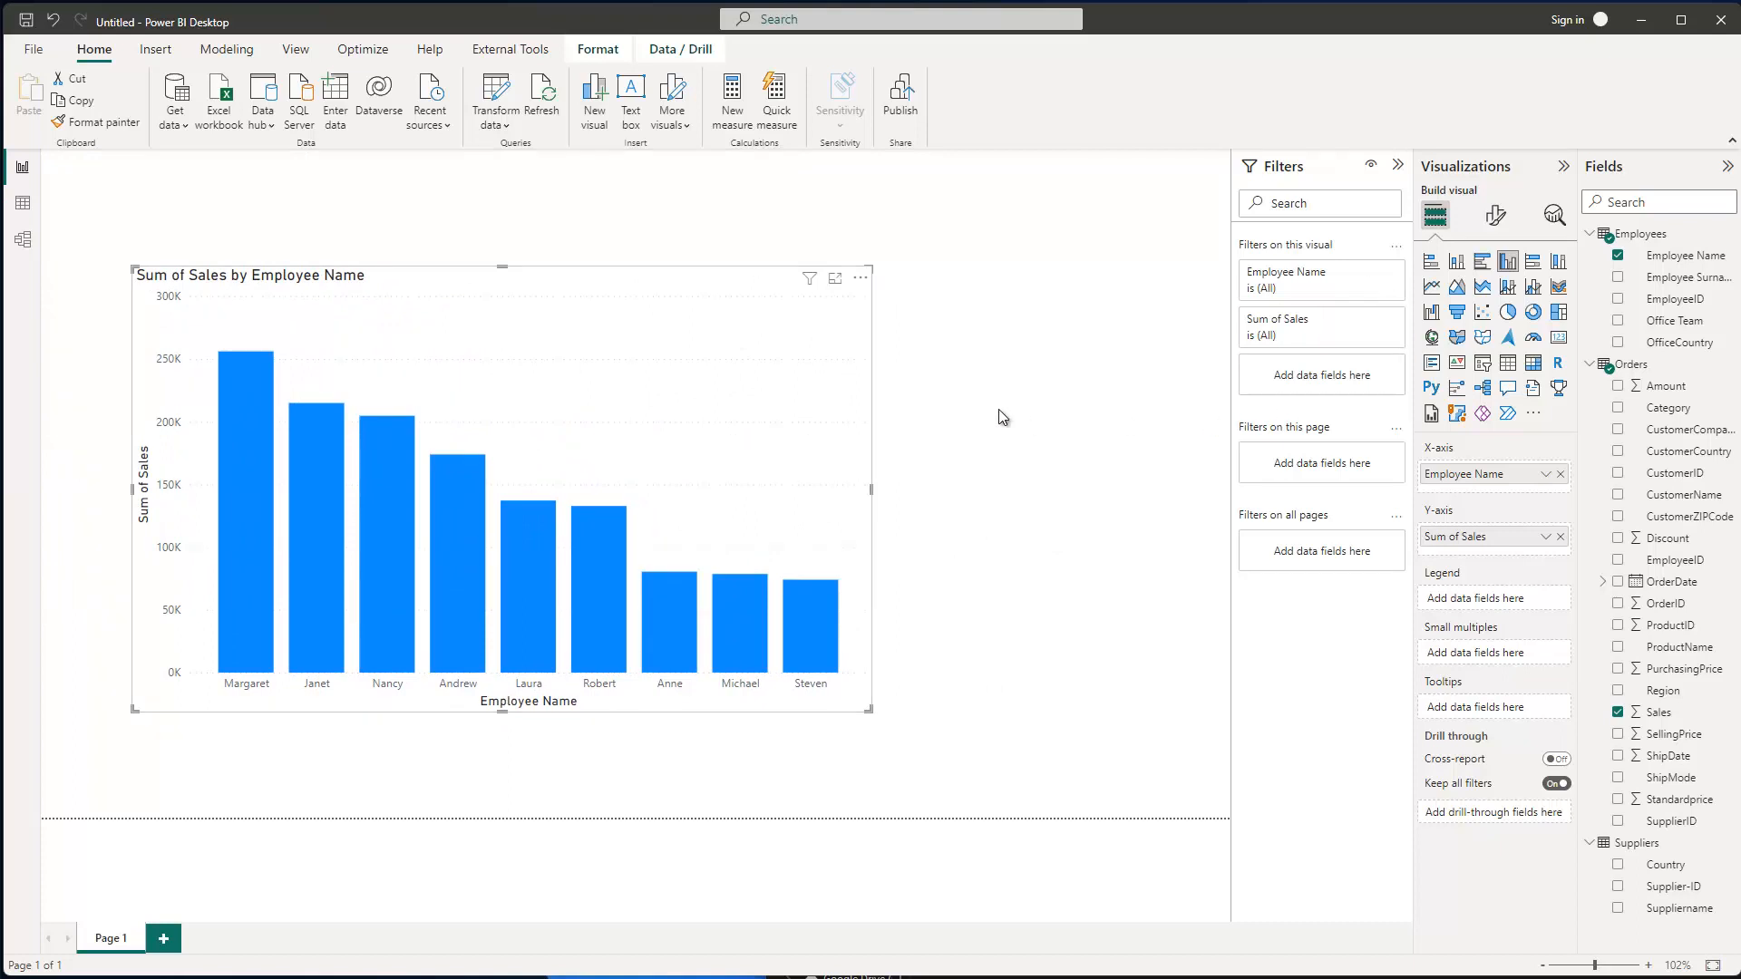
- Close the PBI_training_1sheet.xlsx Excel window and double-click PBI_training.xlsx in the levelup folder
key(alt+Tab)
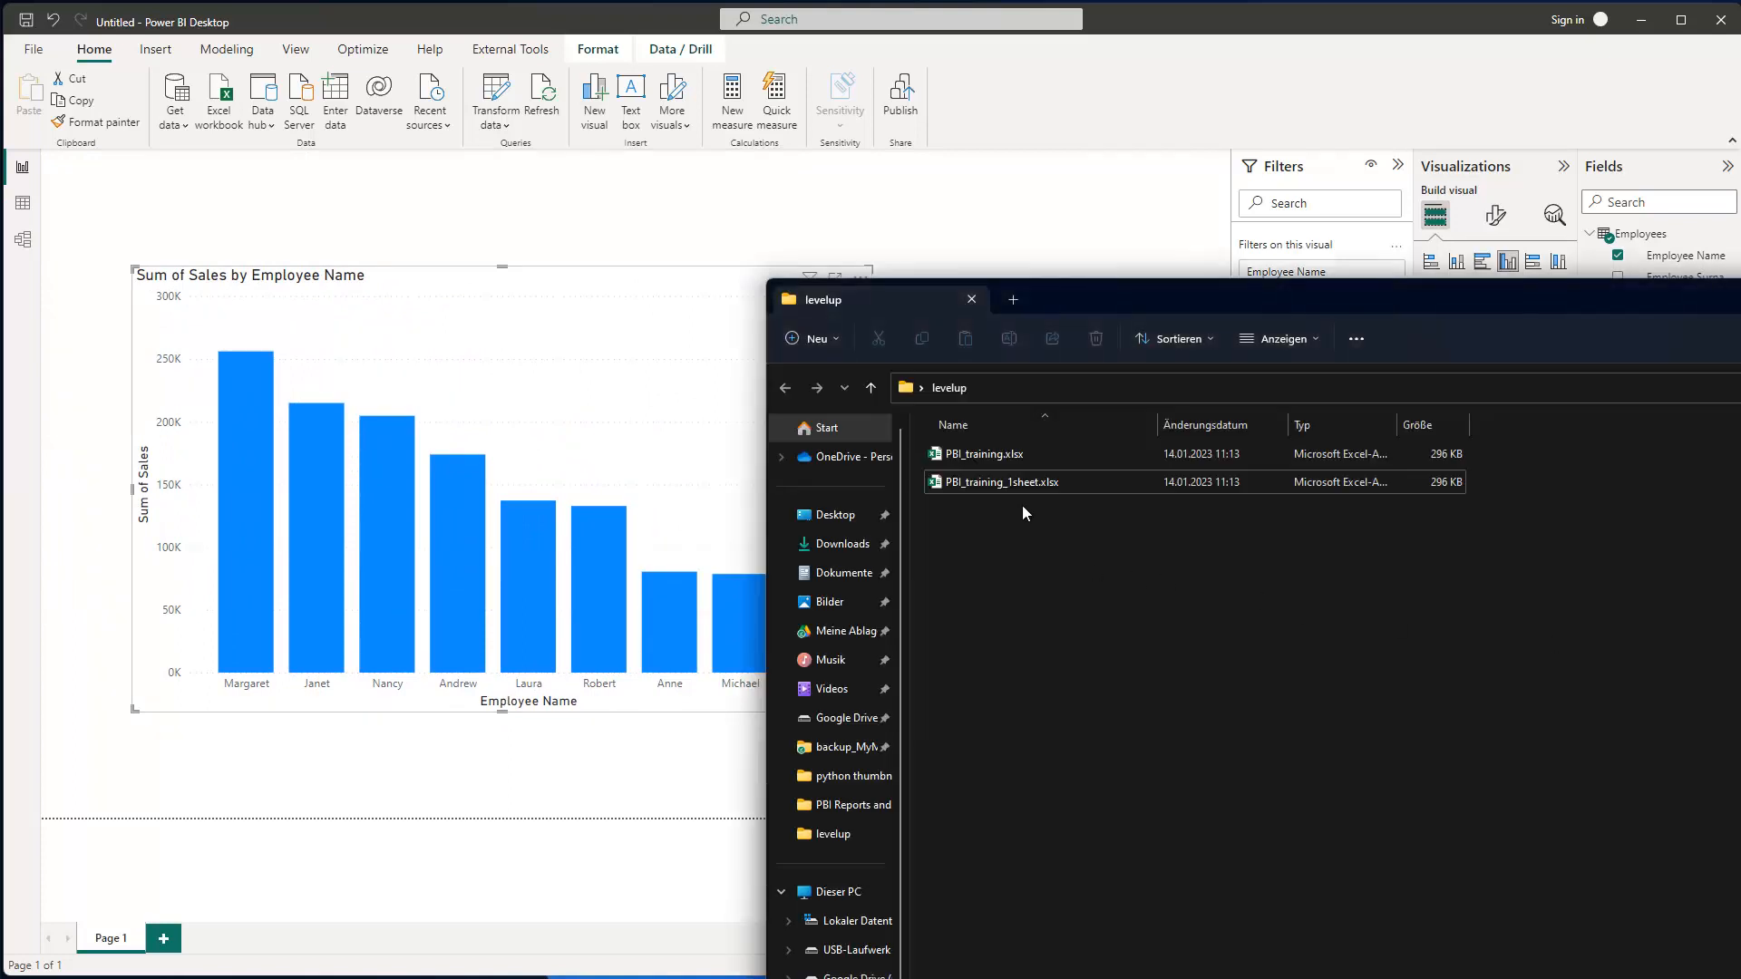
click(988, 487)
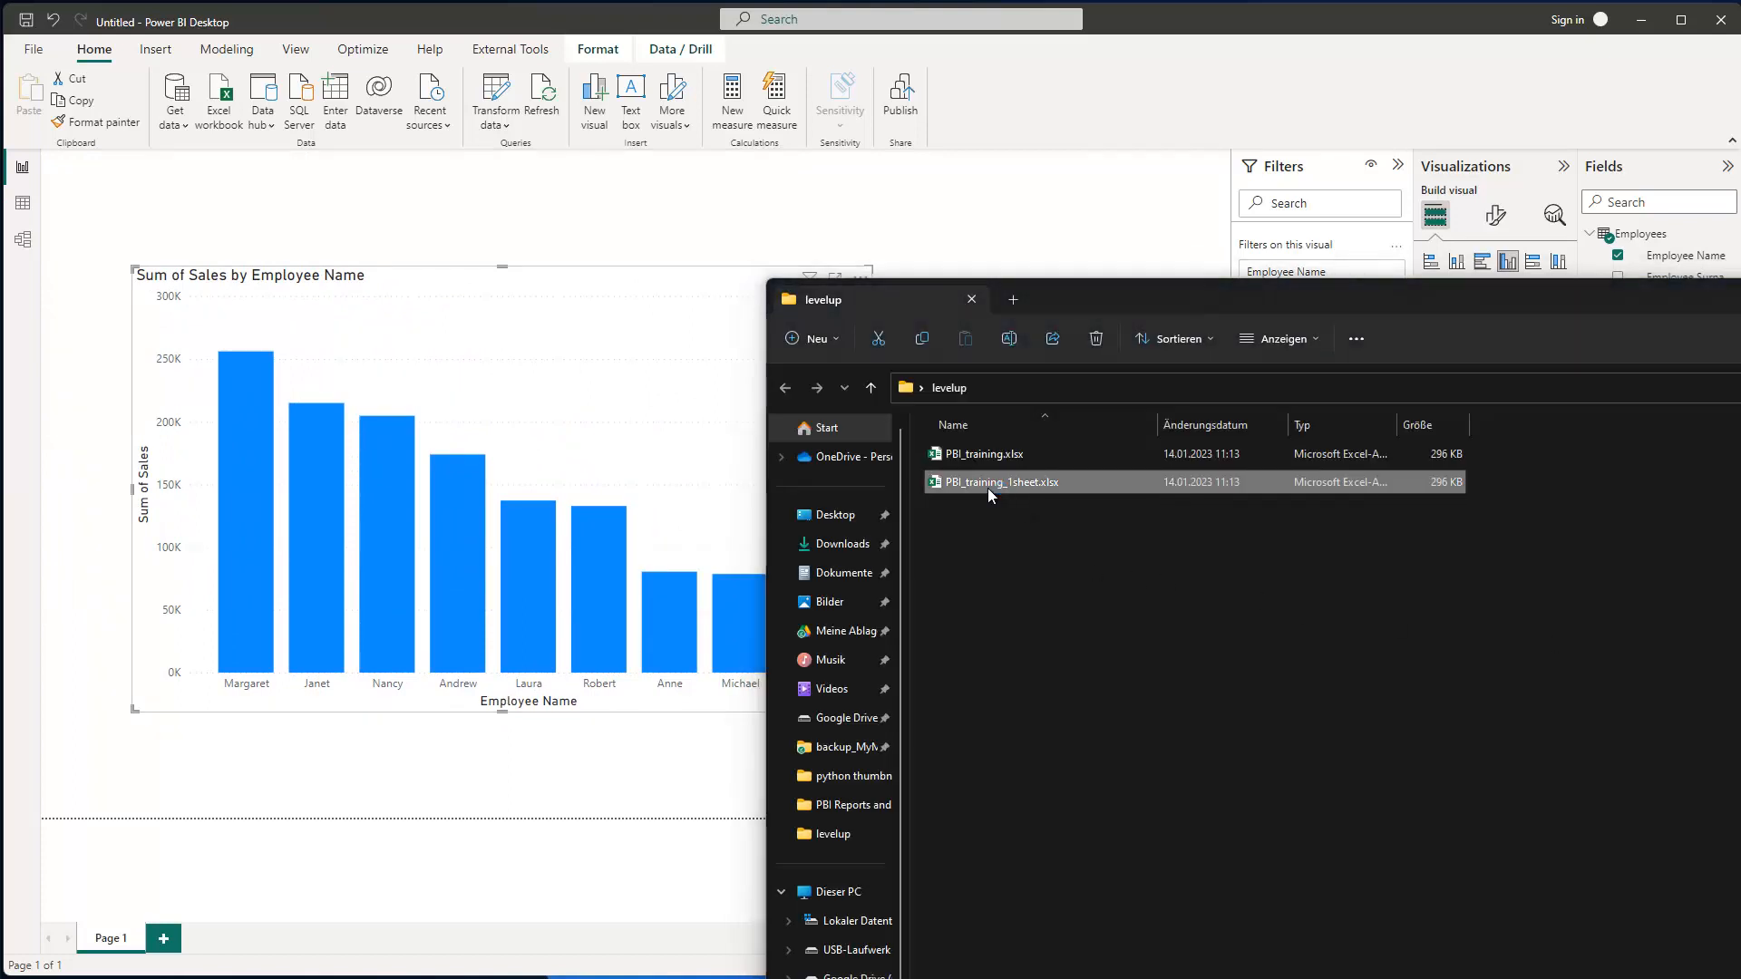
click(982, 456)
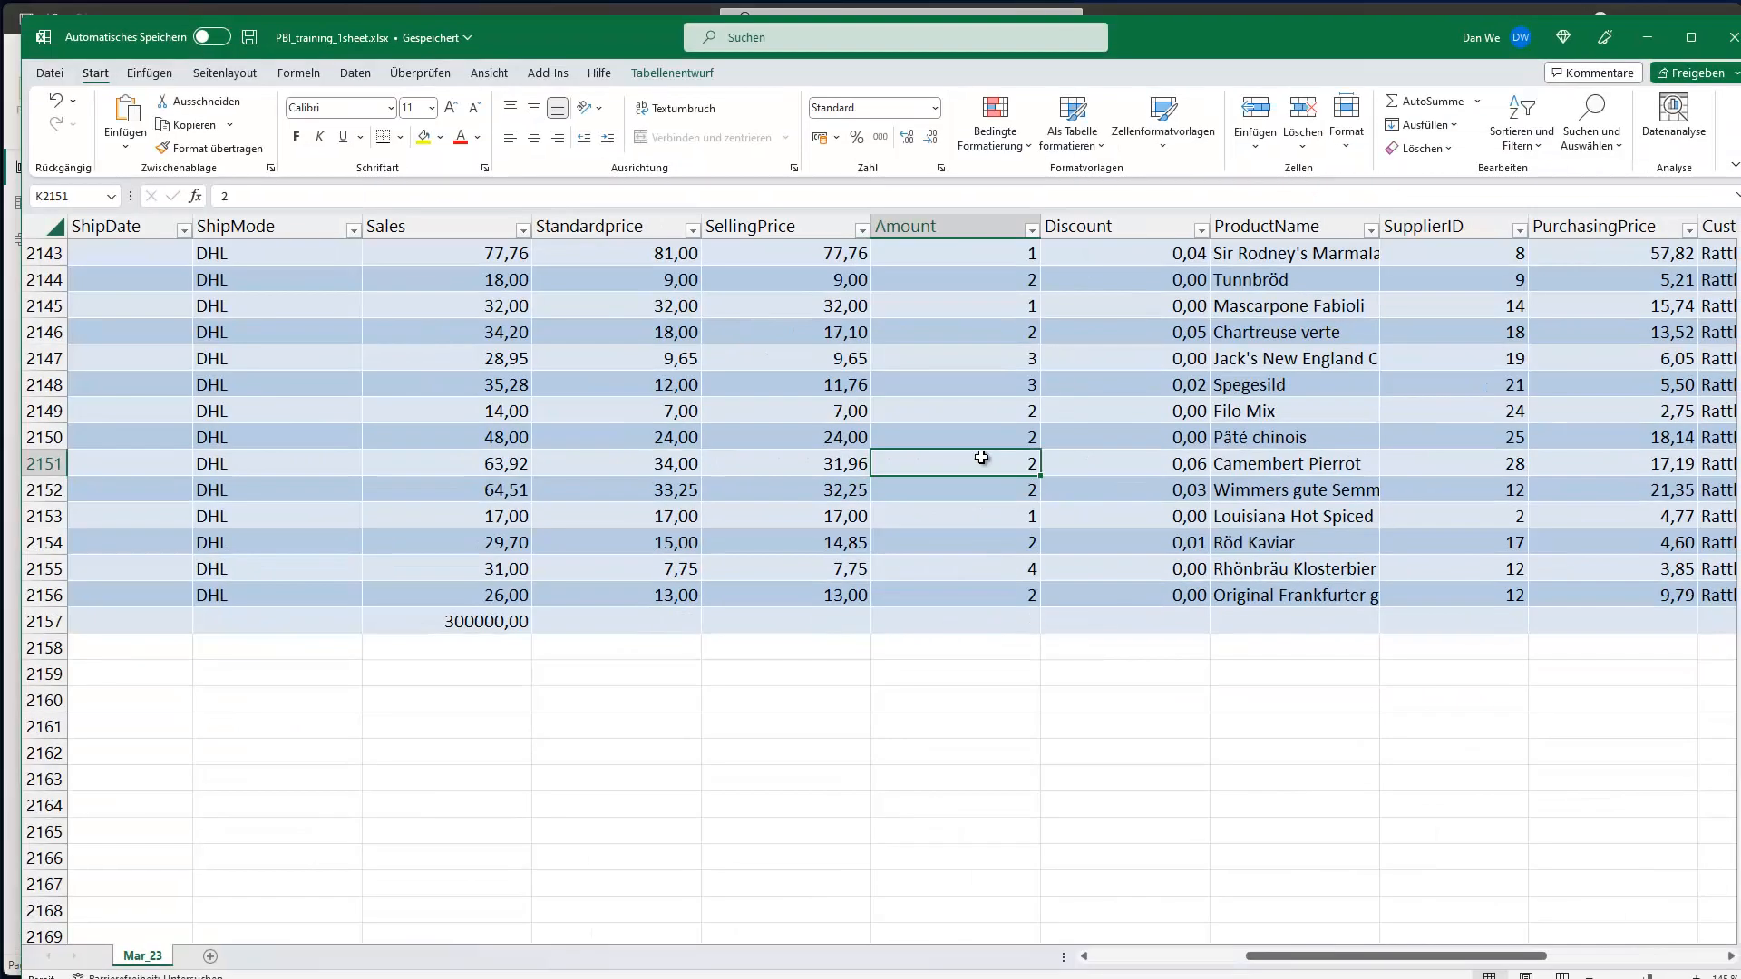
click(1732, 38)
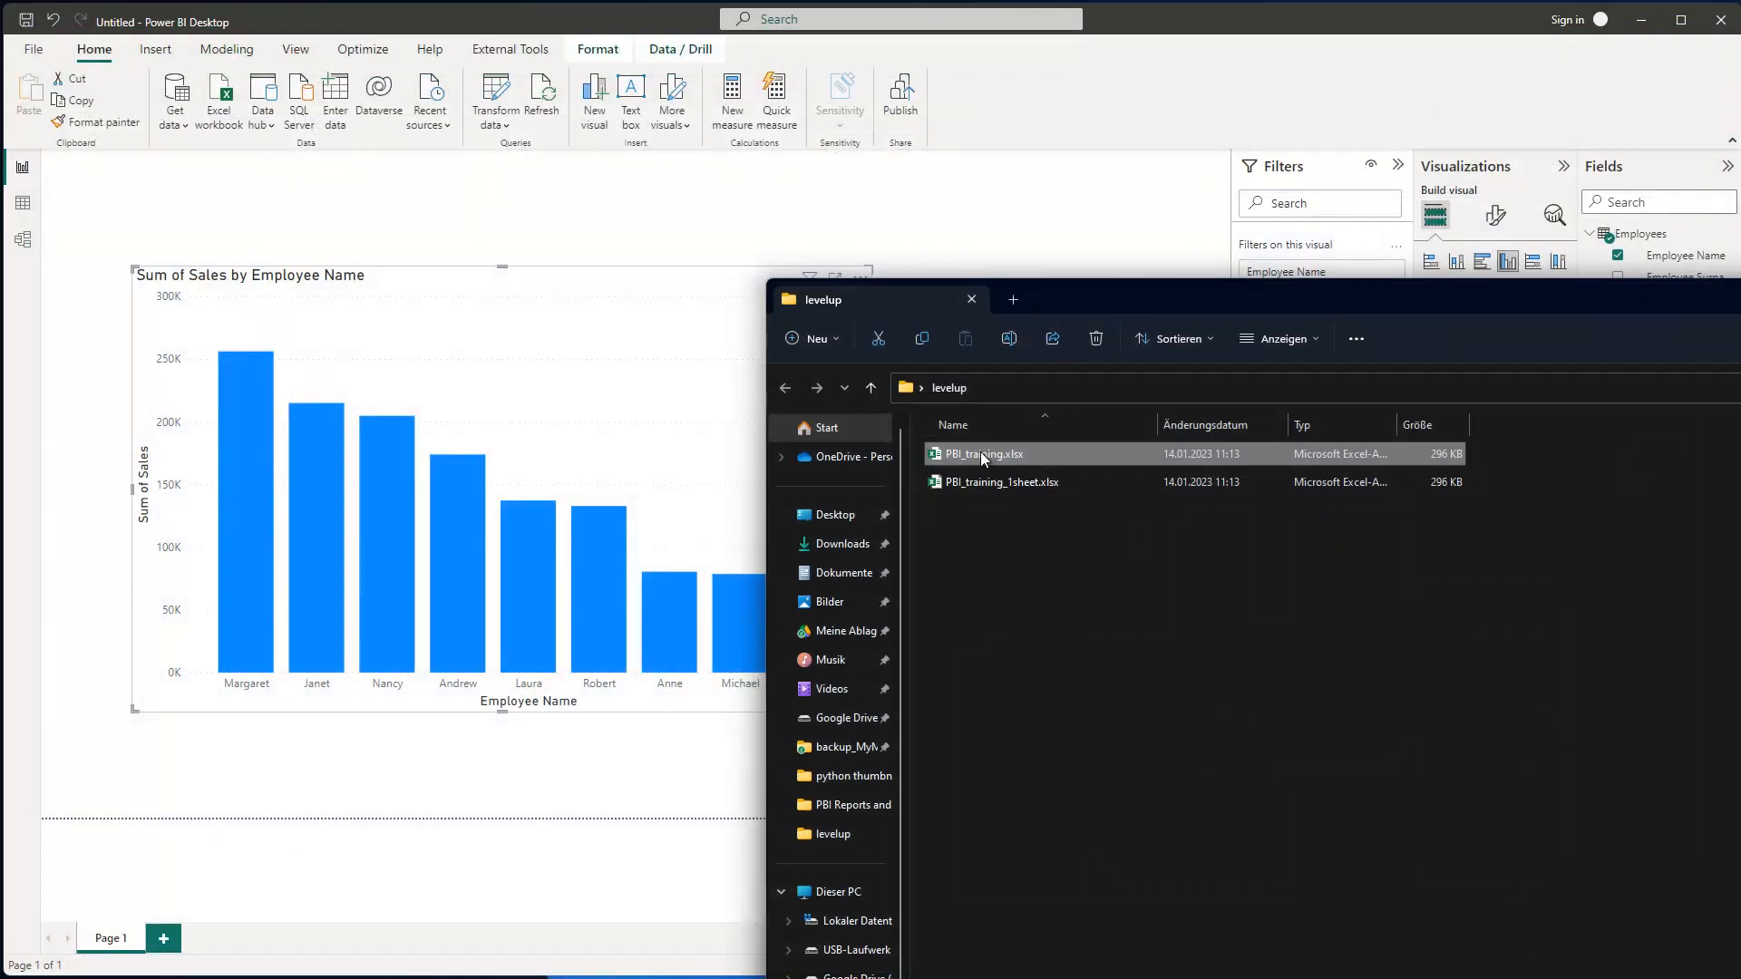
double_click(981, 453)
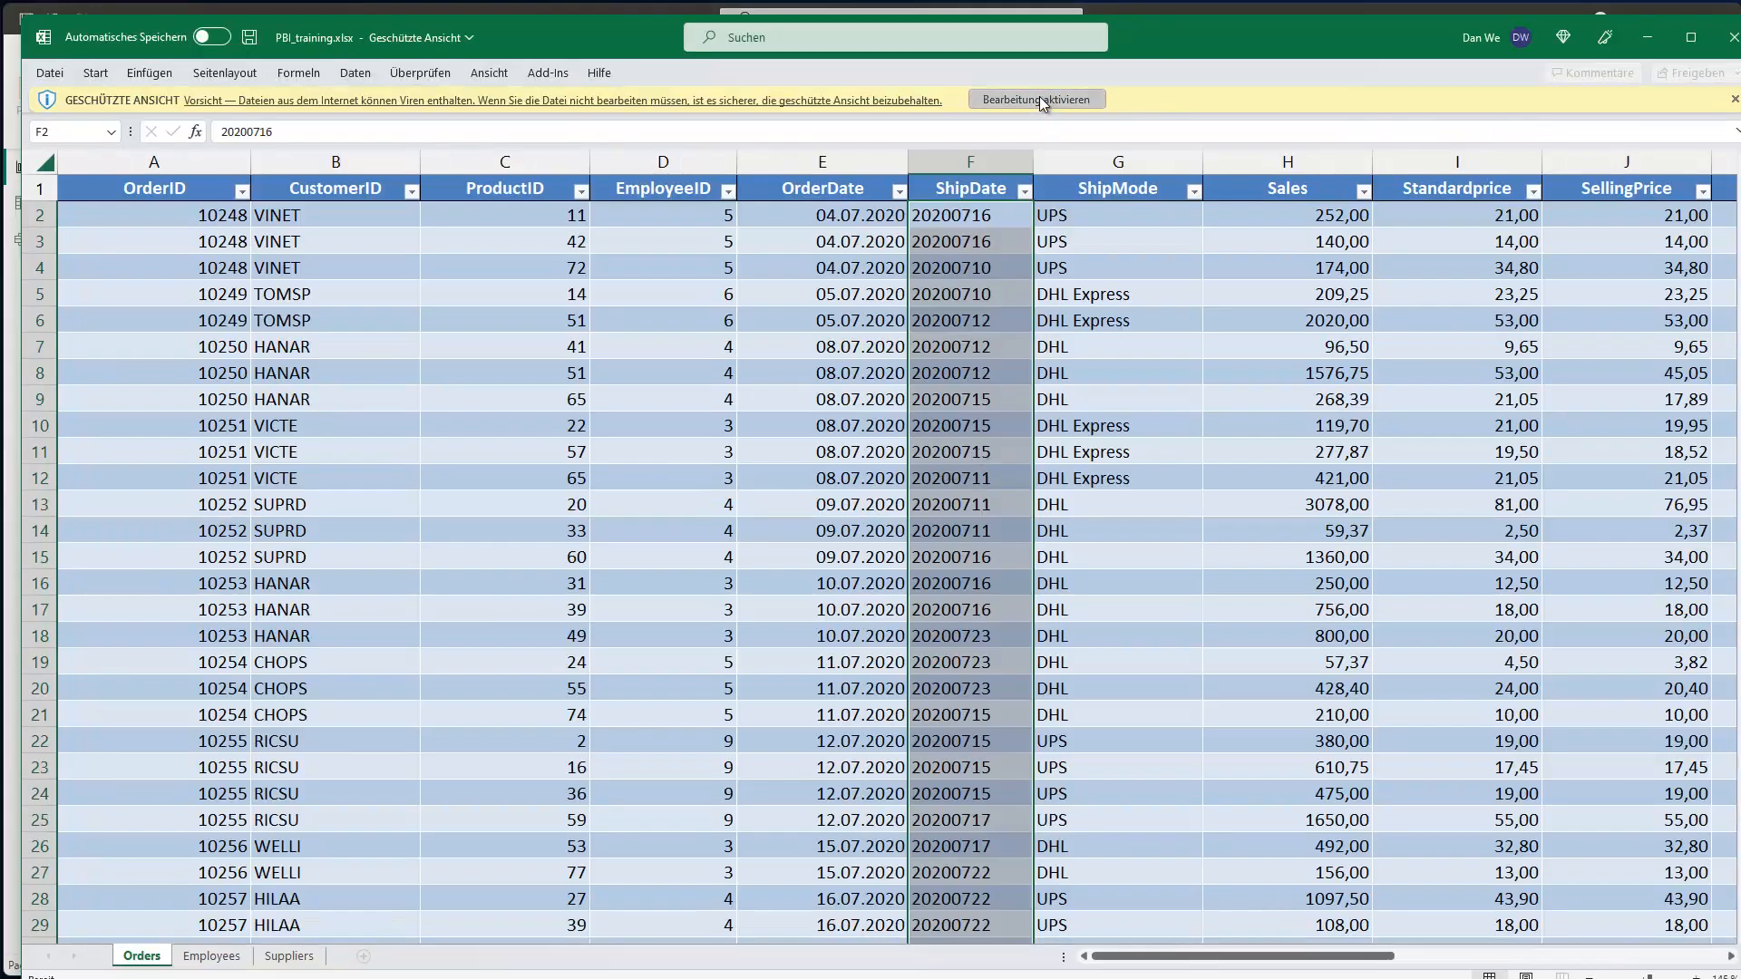
- Enable editing, rename the Orders sheet tab to Apr23, and save PBI_training.xlsx
click(1038, 98)
drag(1237, 76, 1232, 54)
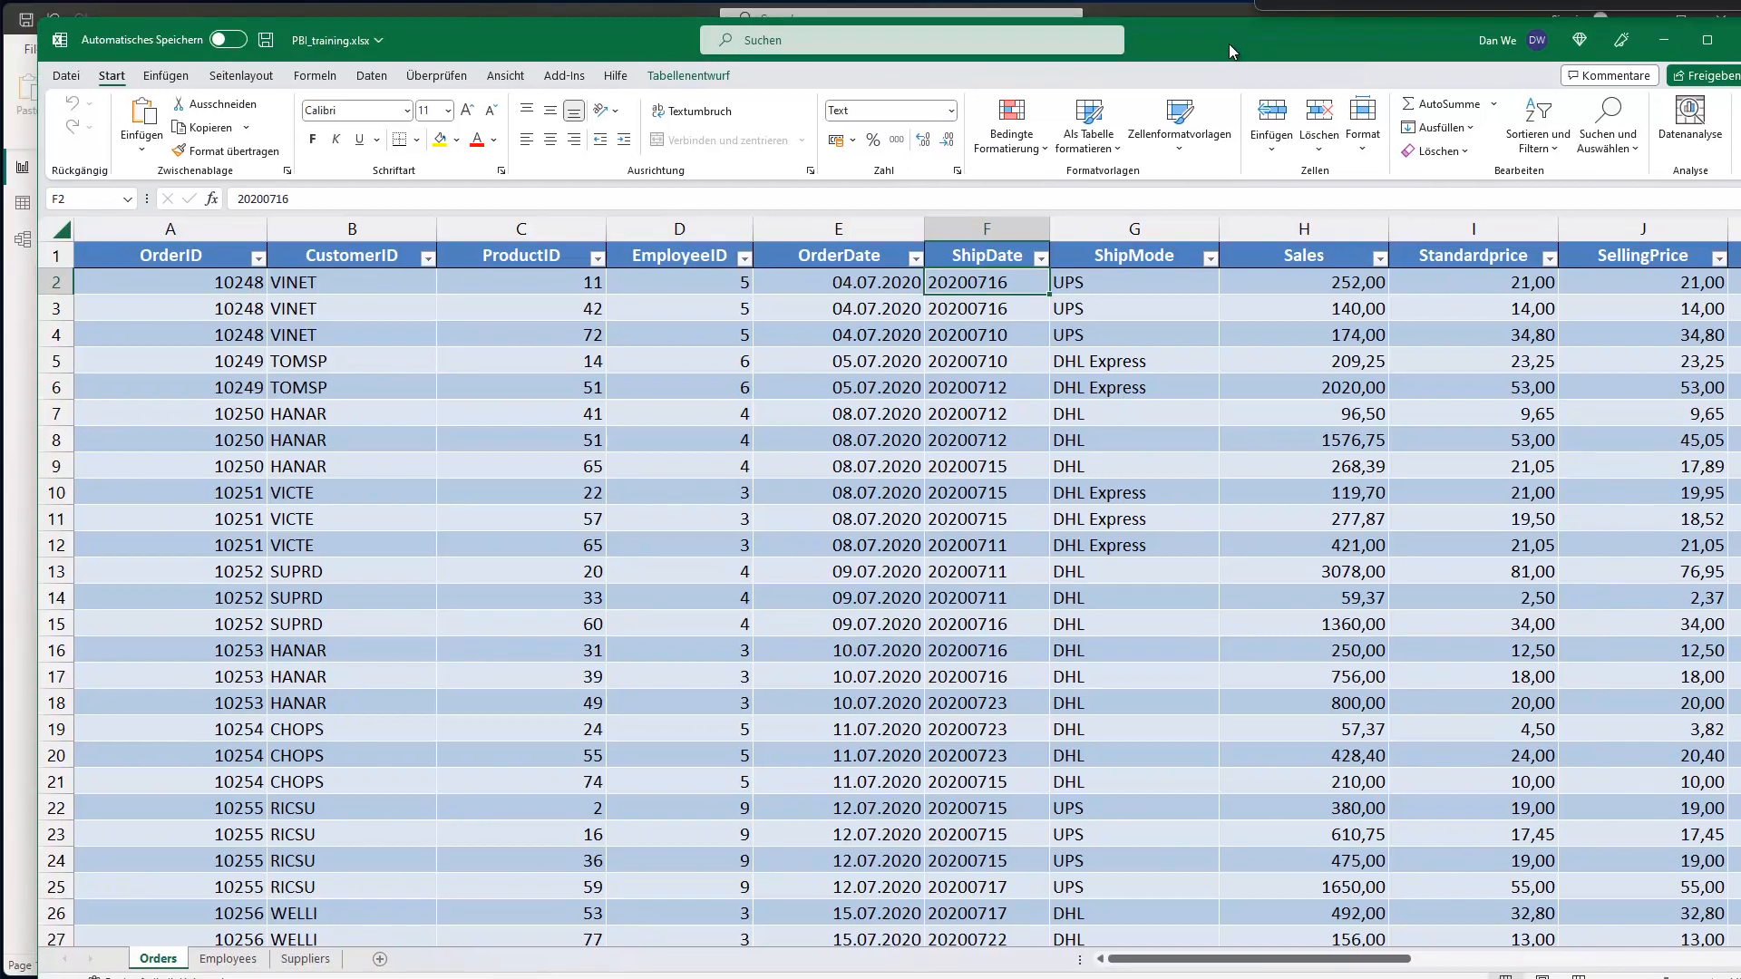
double_click(174, 952)
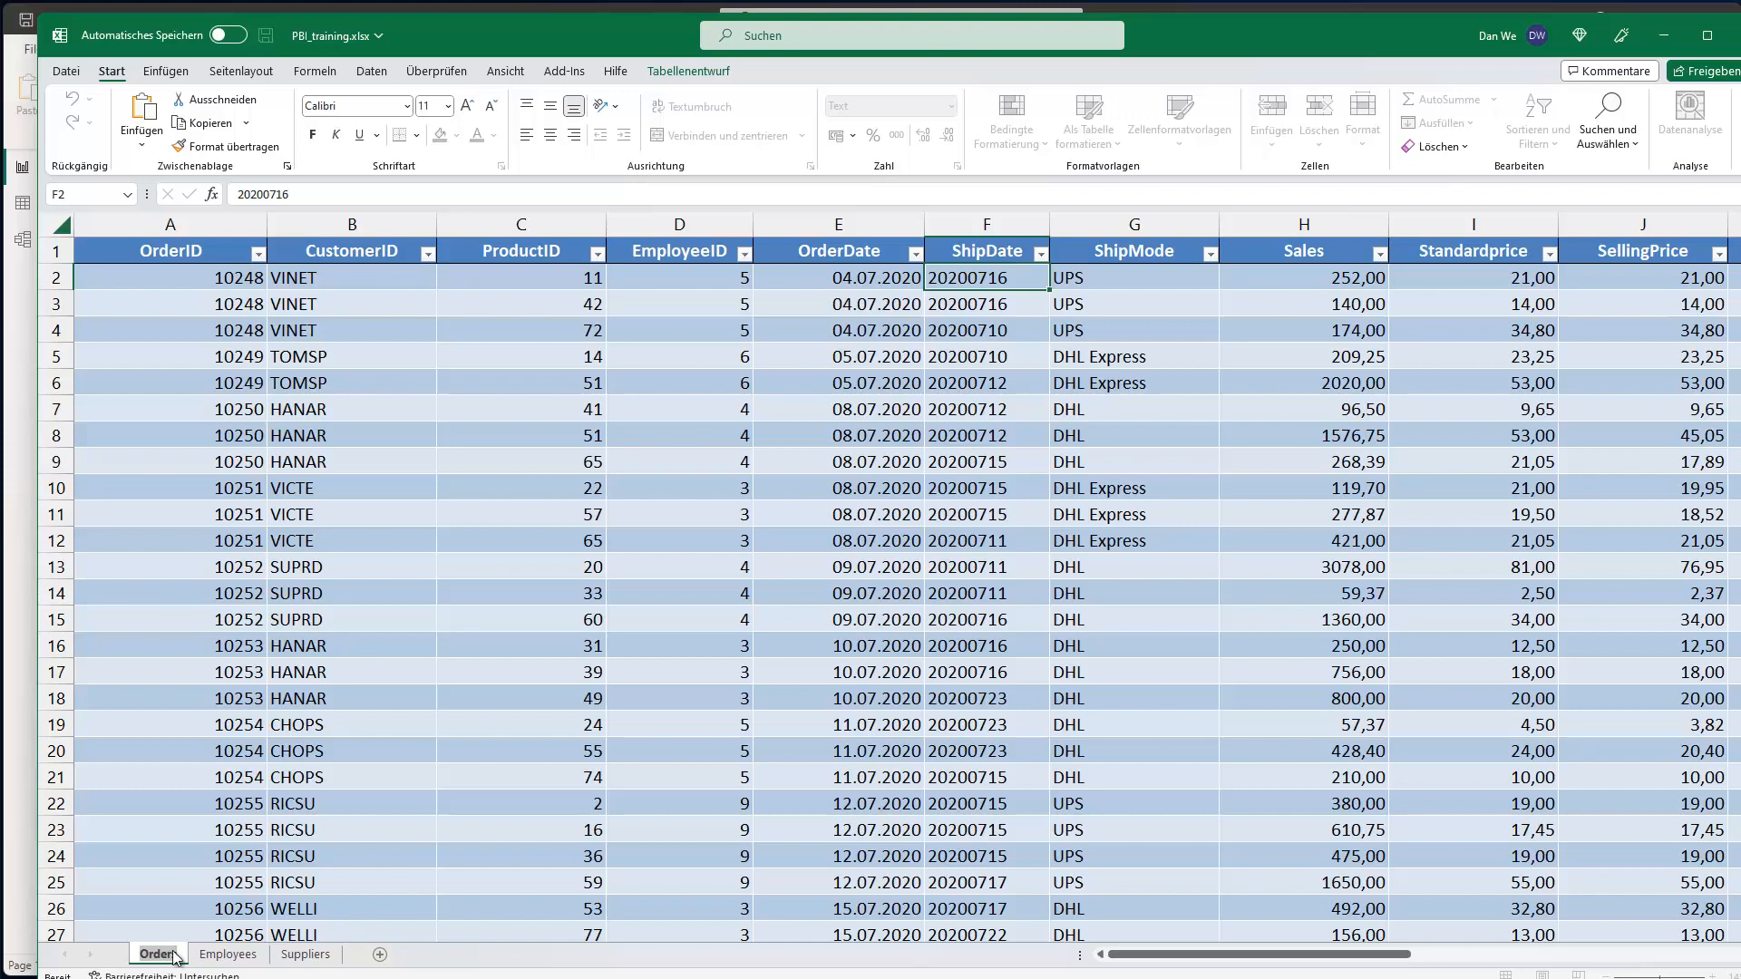
text(S)
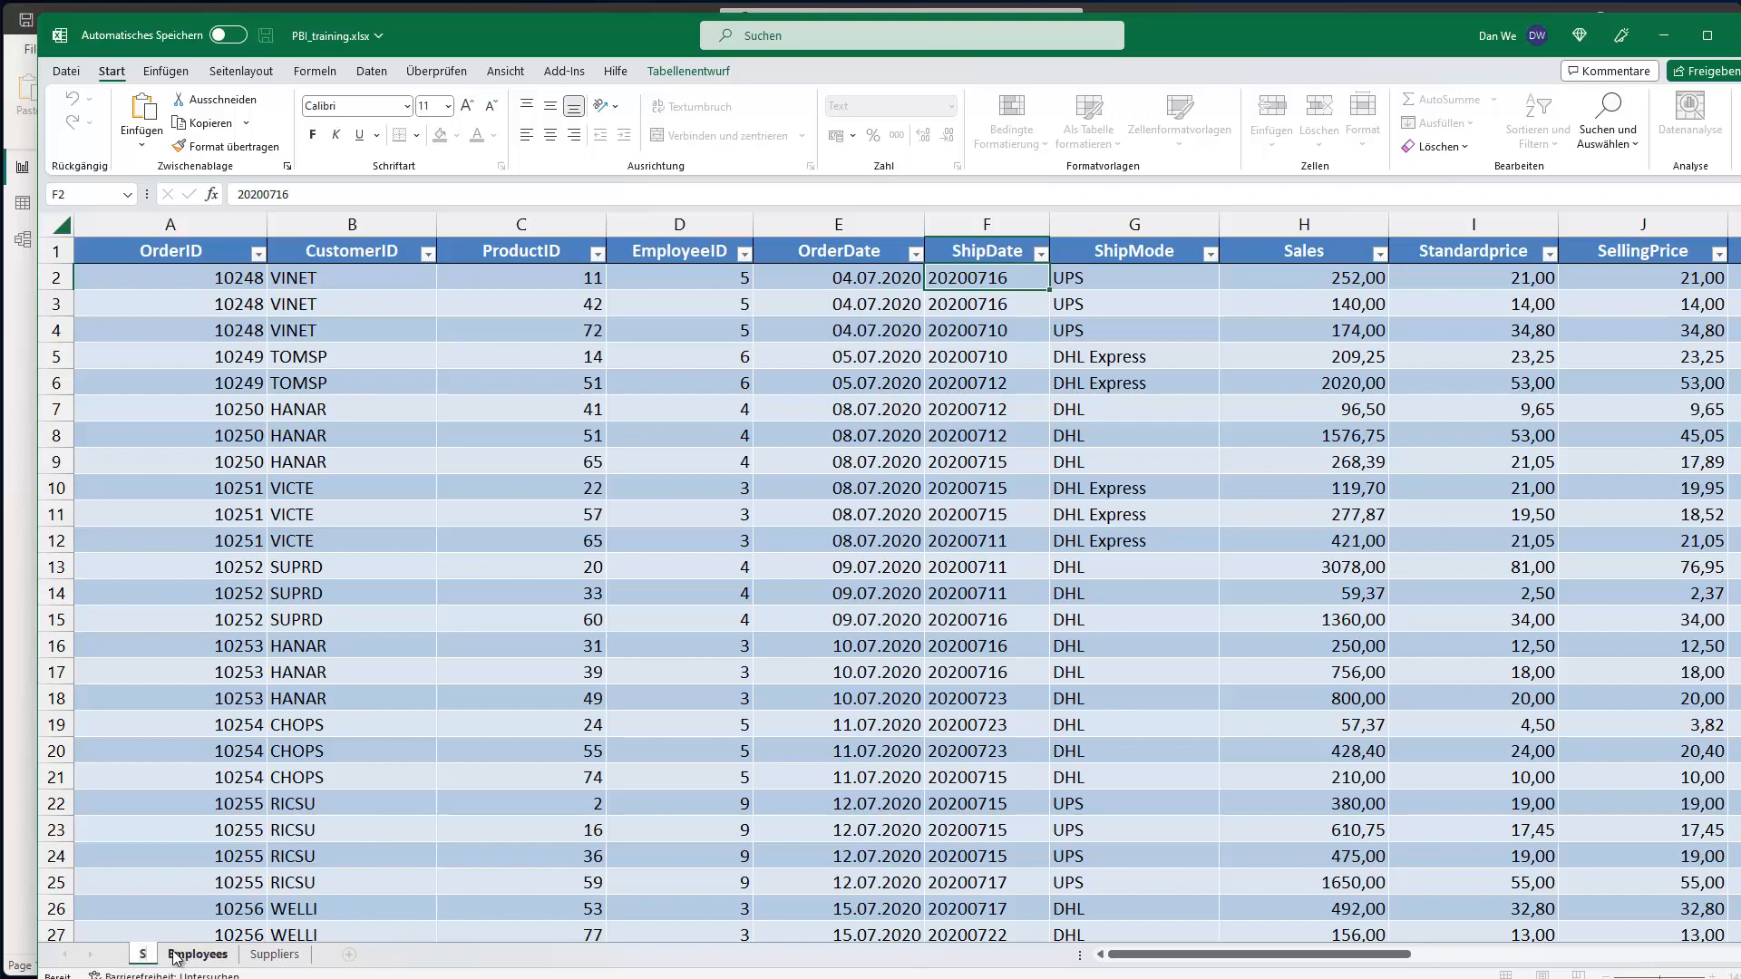
key(BackSpace)
text(Apr23)
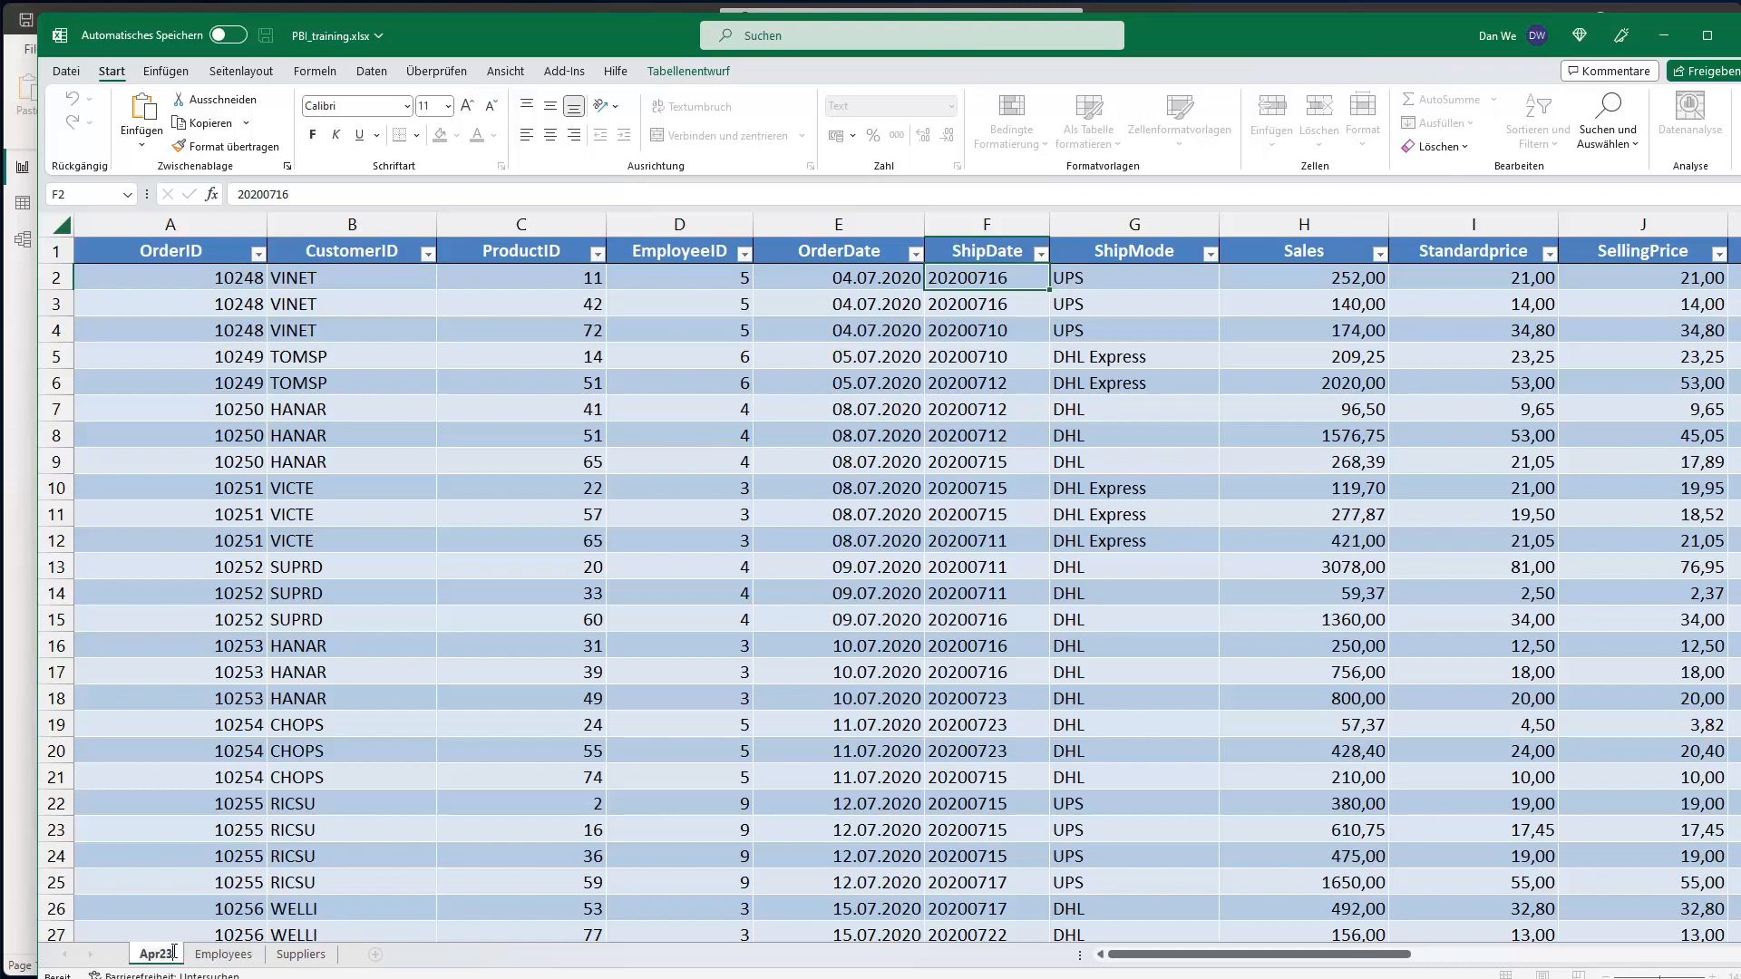
key(Return)
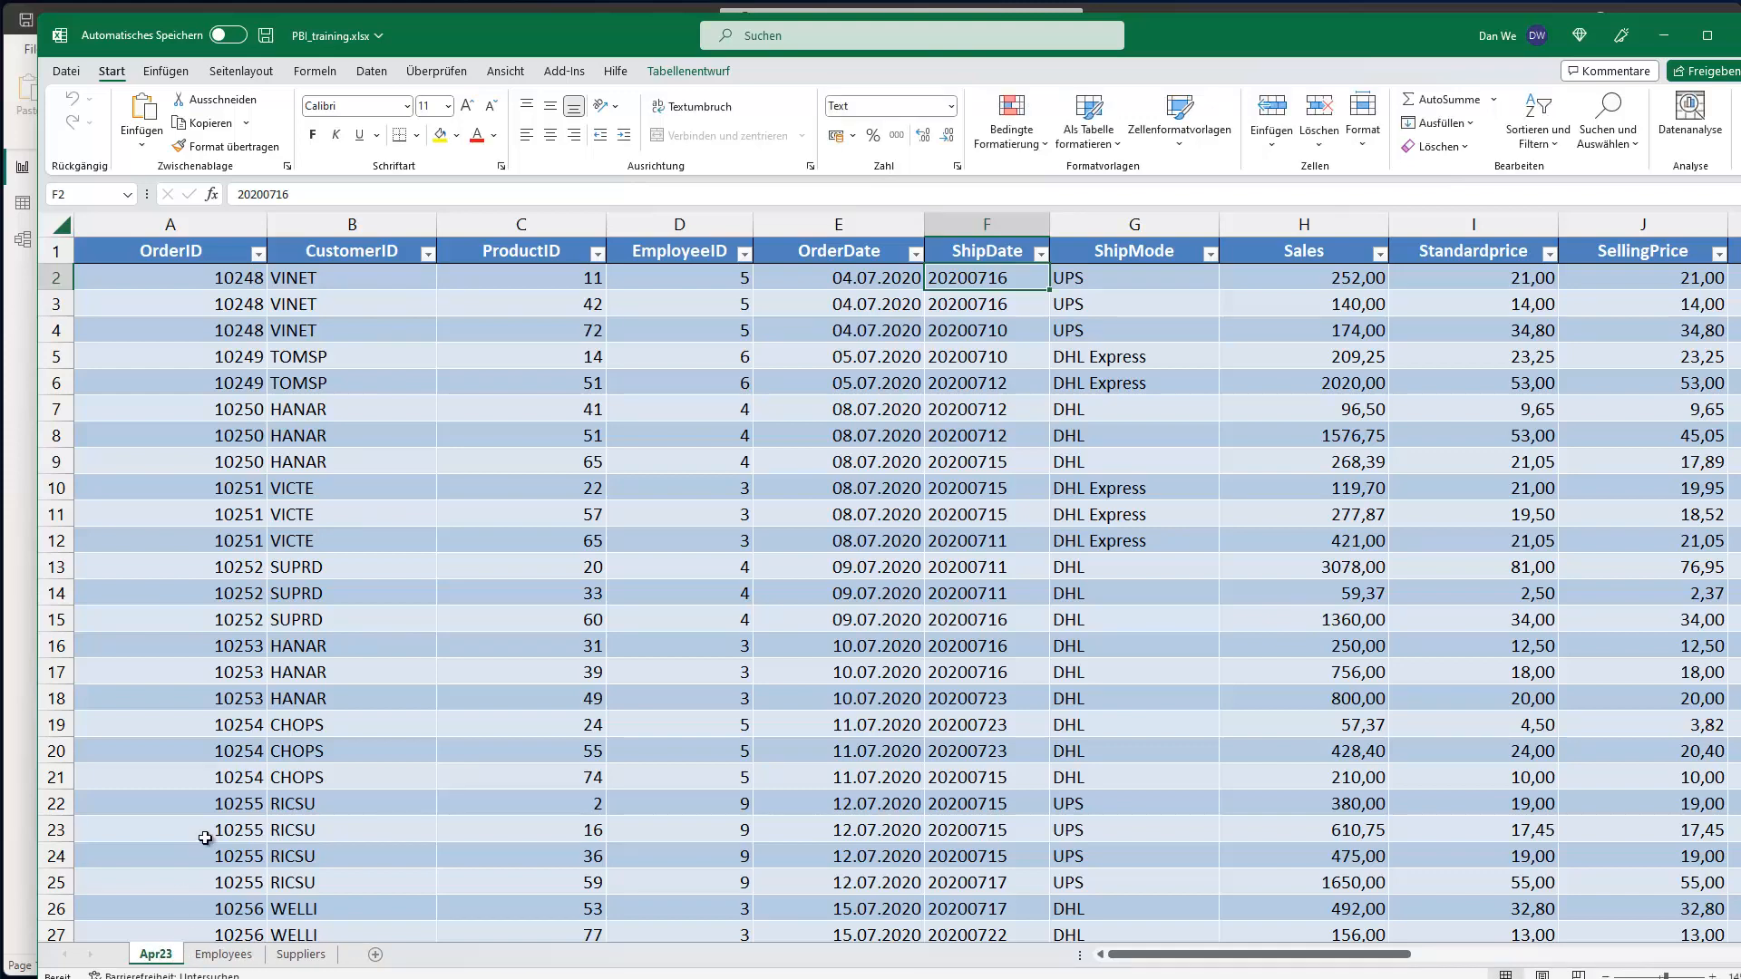
key(ctrl+s)
click(1663, 35)
click(594, 183)
click(595, 183)
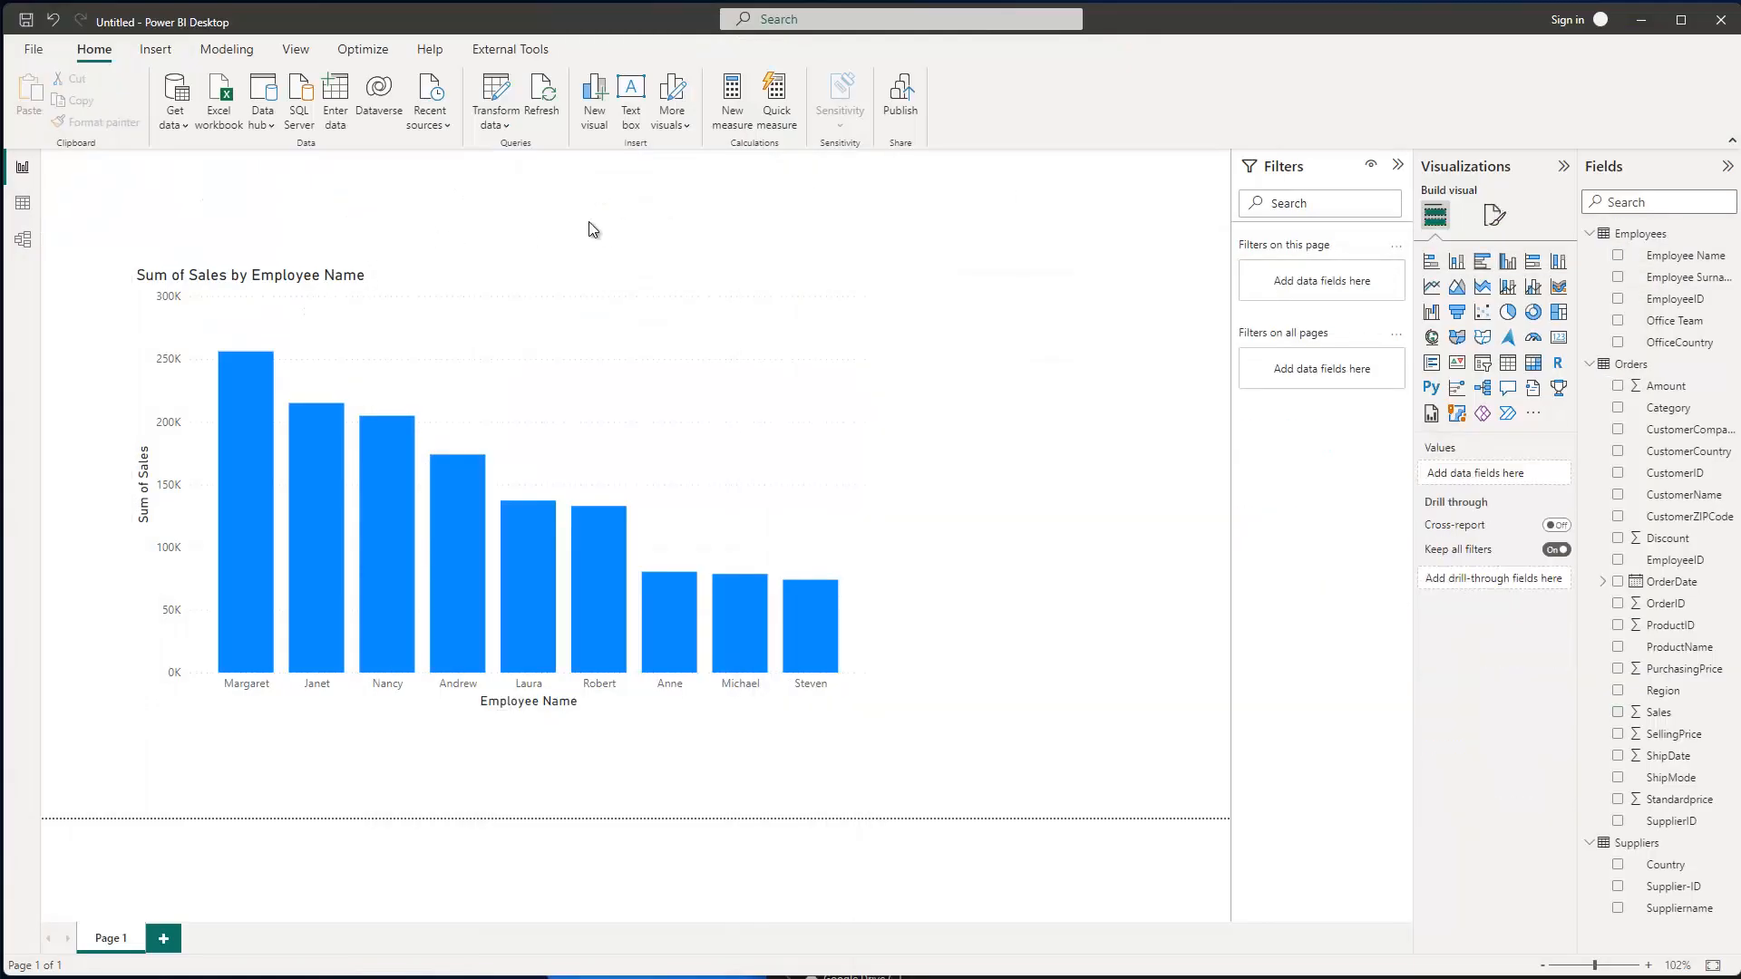
click(542, 98)
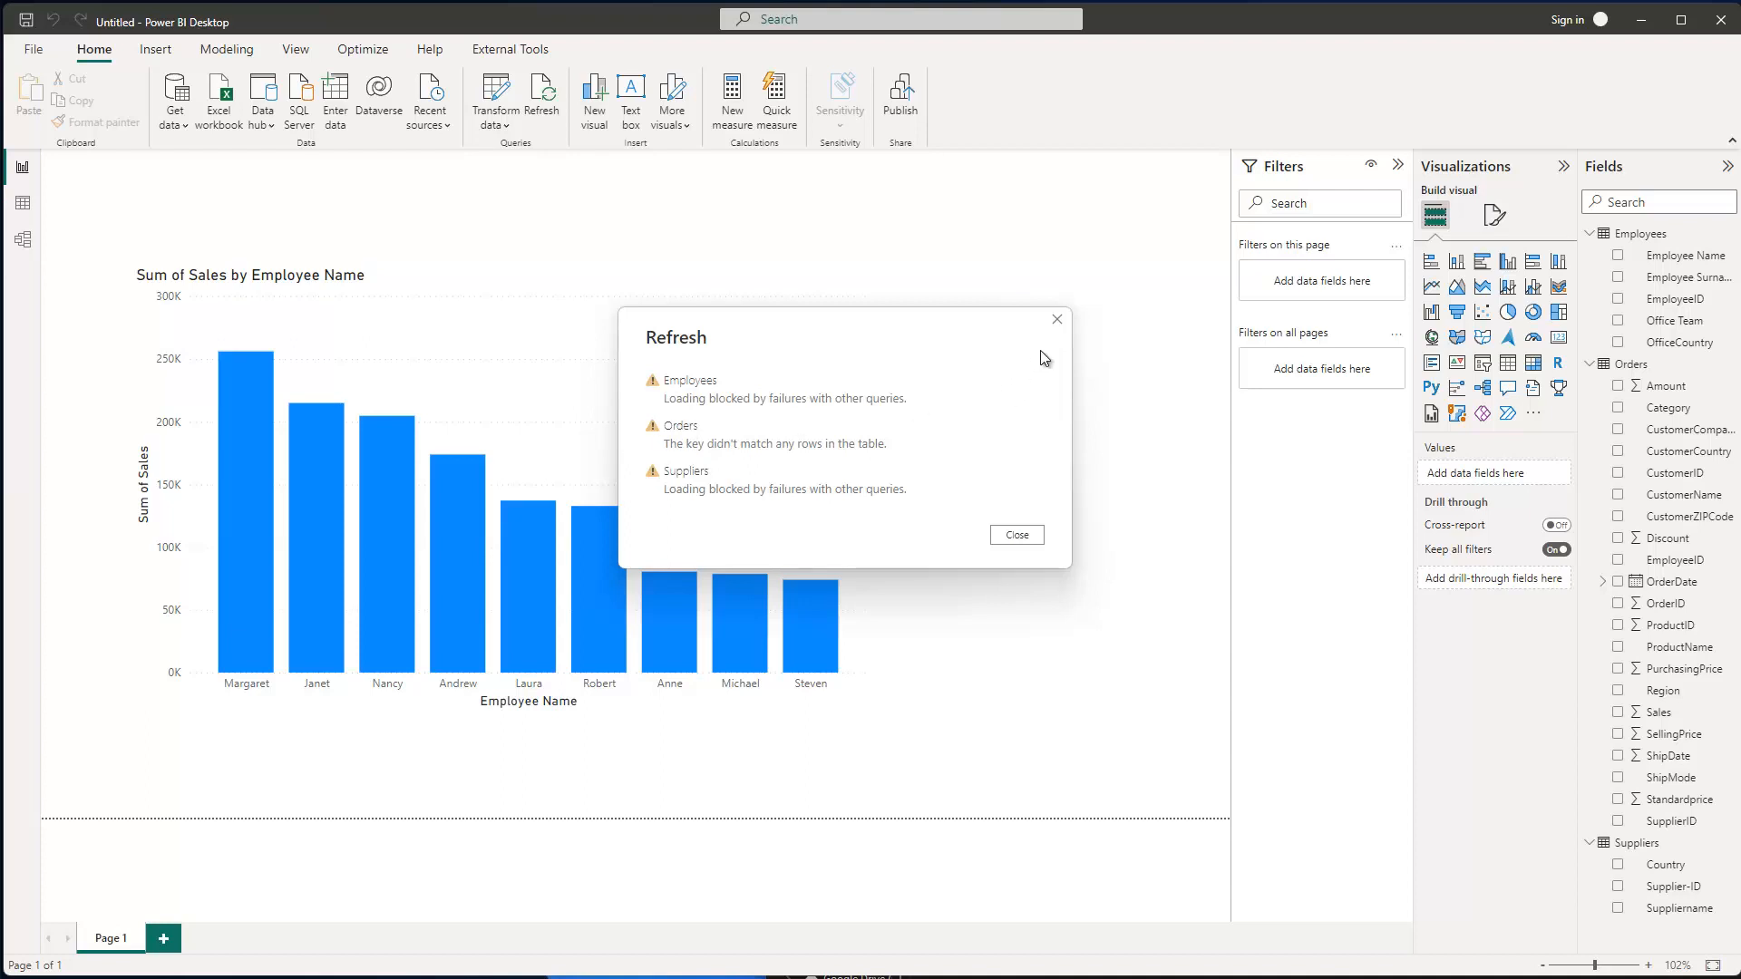
click(1058, 321)
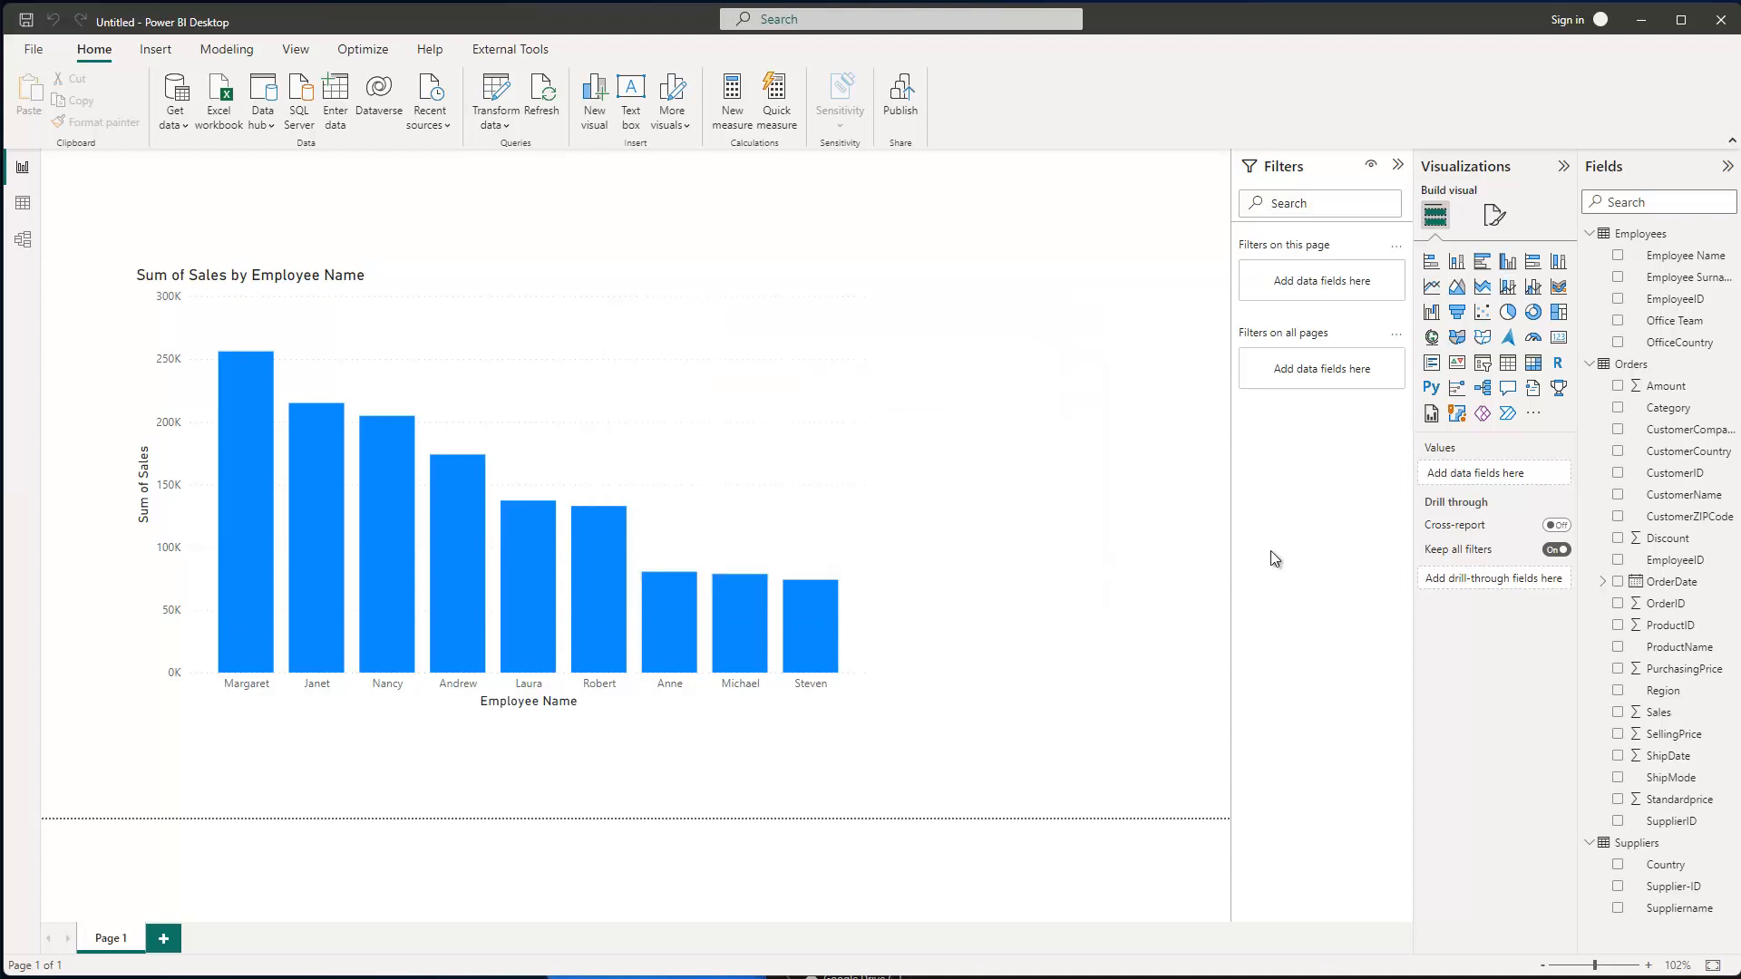
- In Excel, type Orders as the new name of the Apr23 sheet tab
key(alt+Tab)
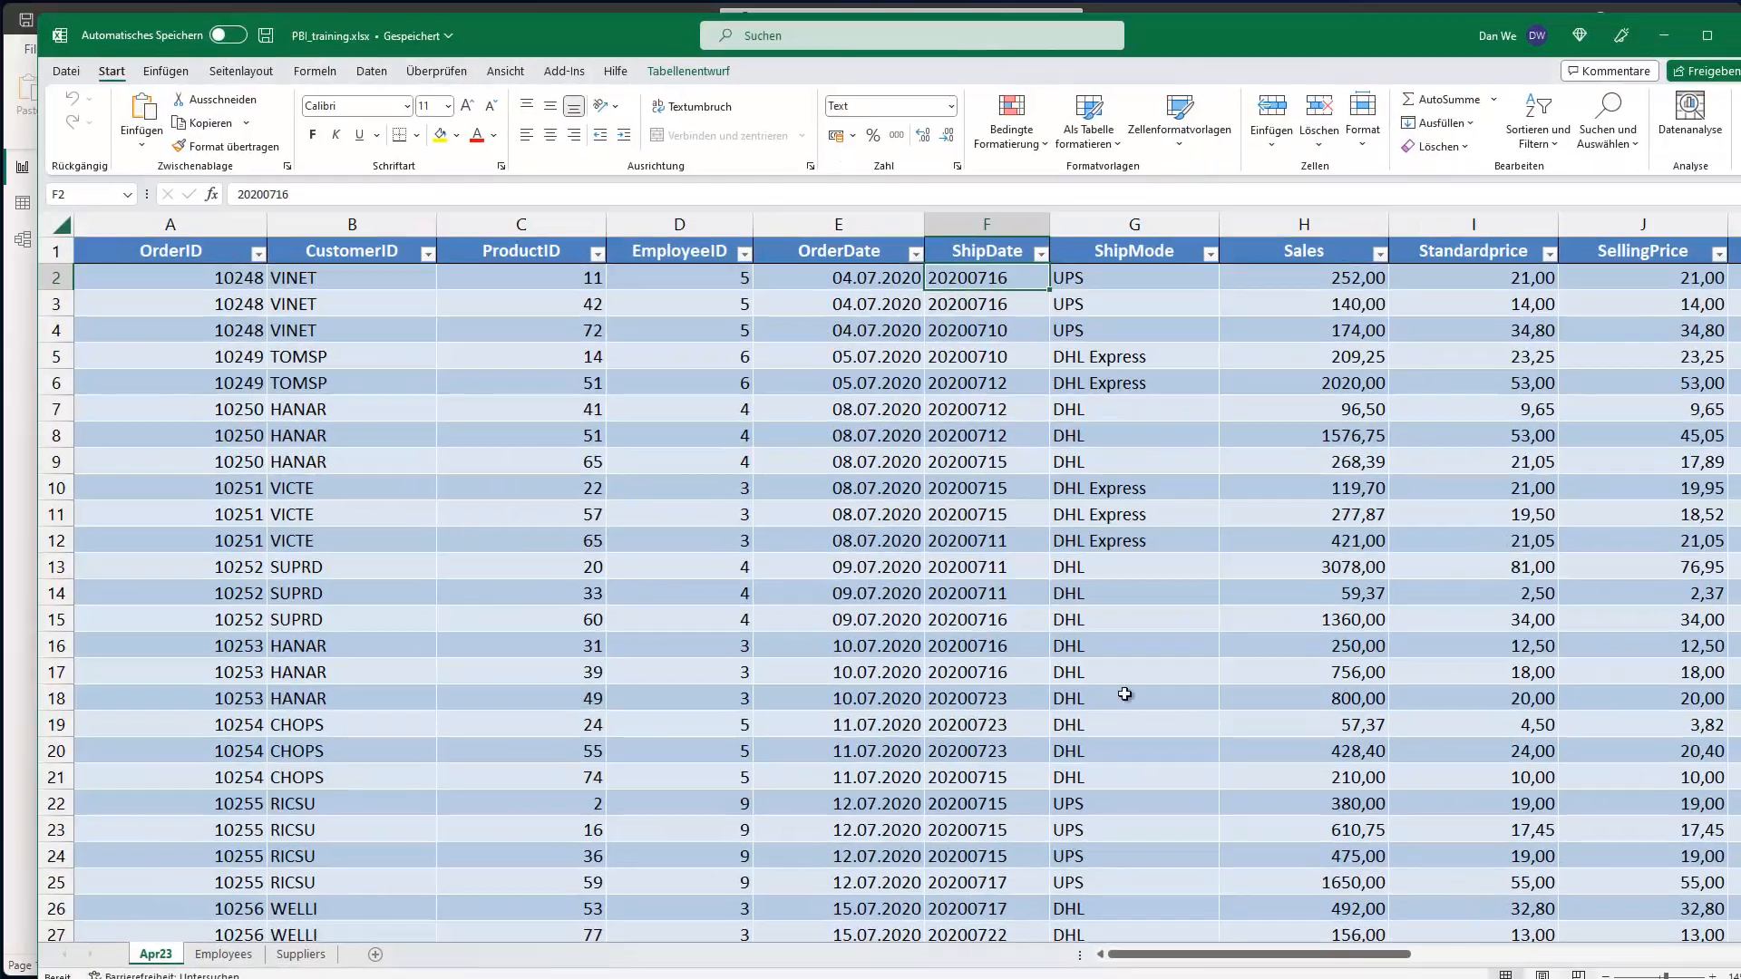
double_click(151, 954)
text(Orders)
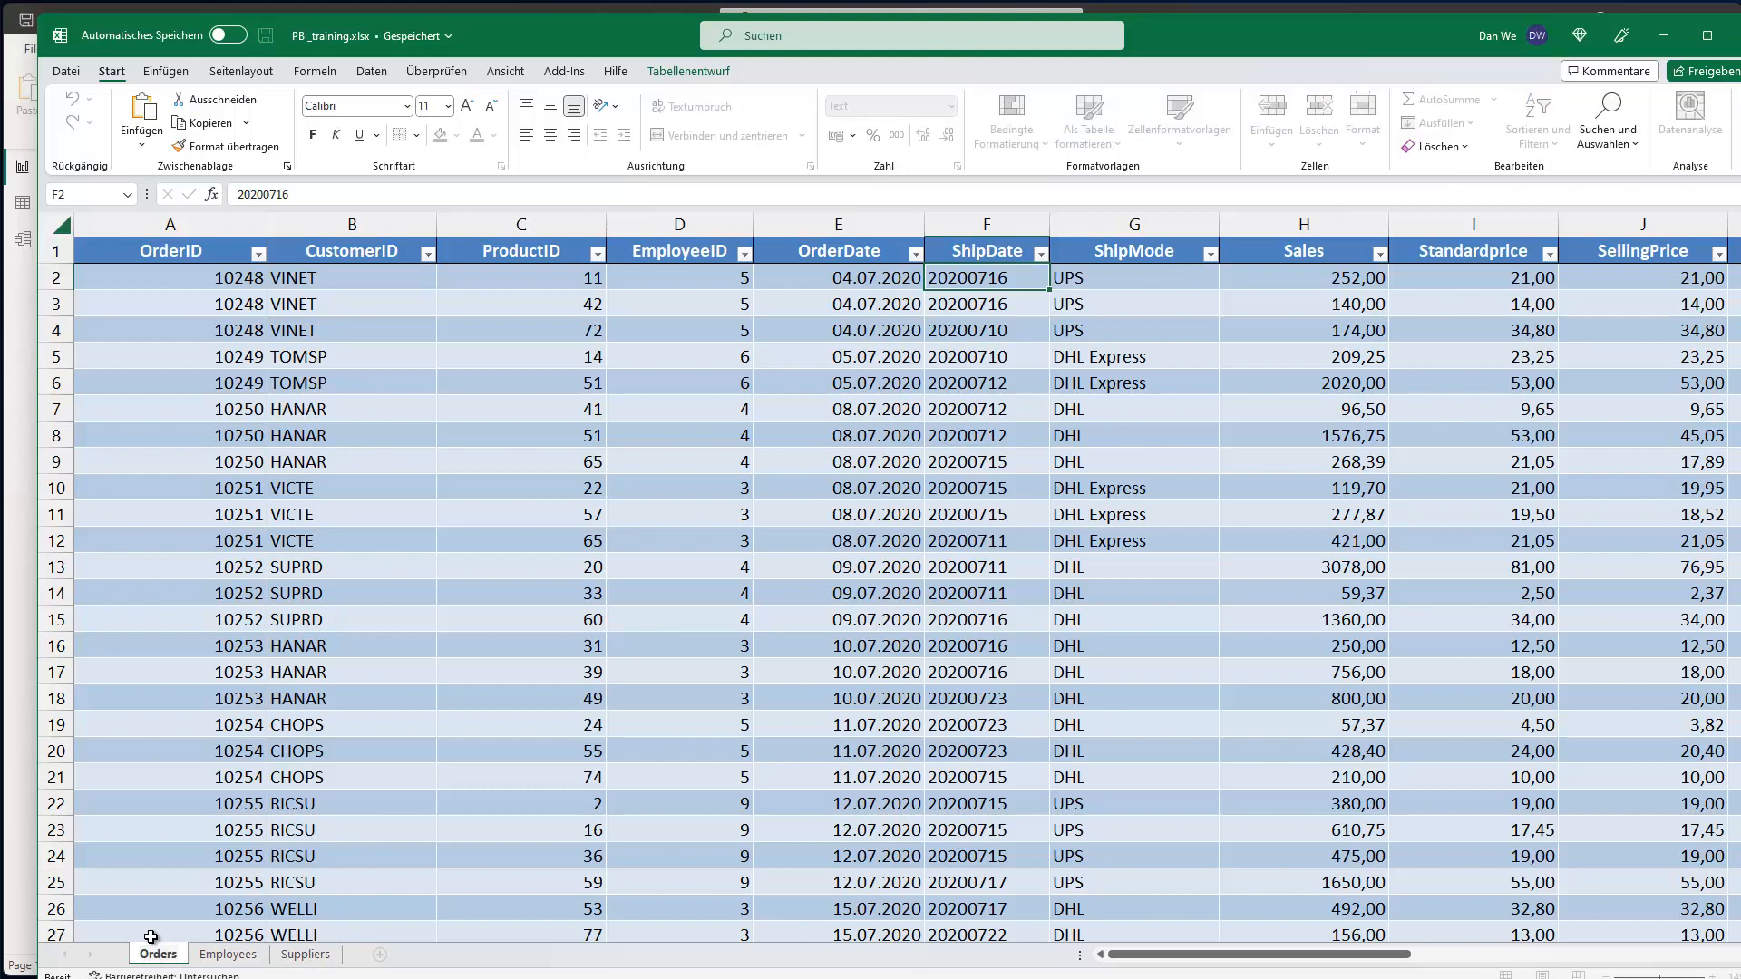
key(Return)
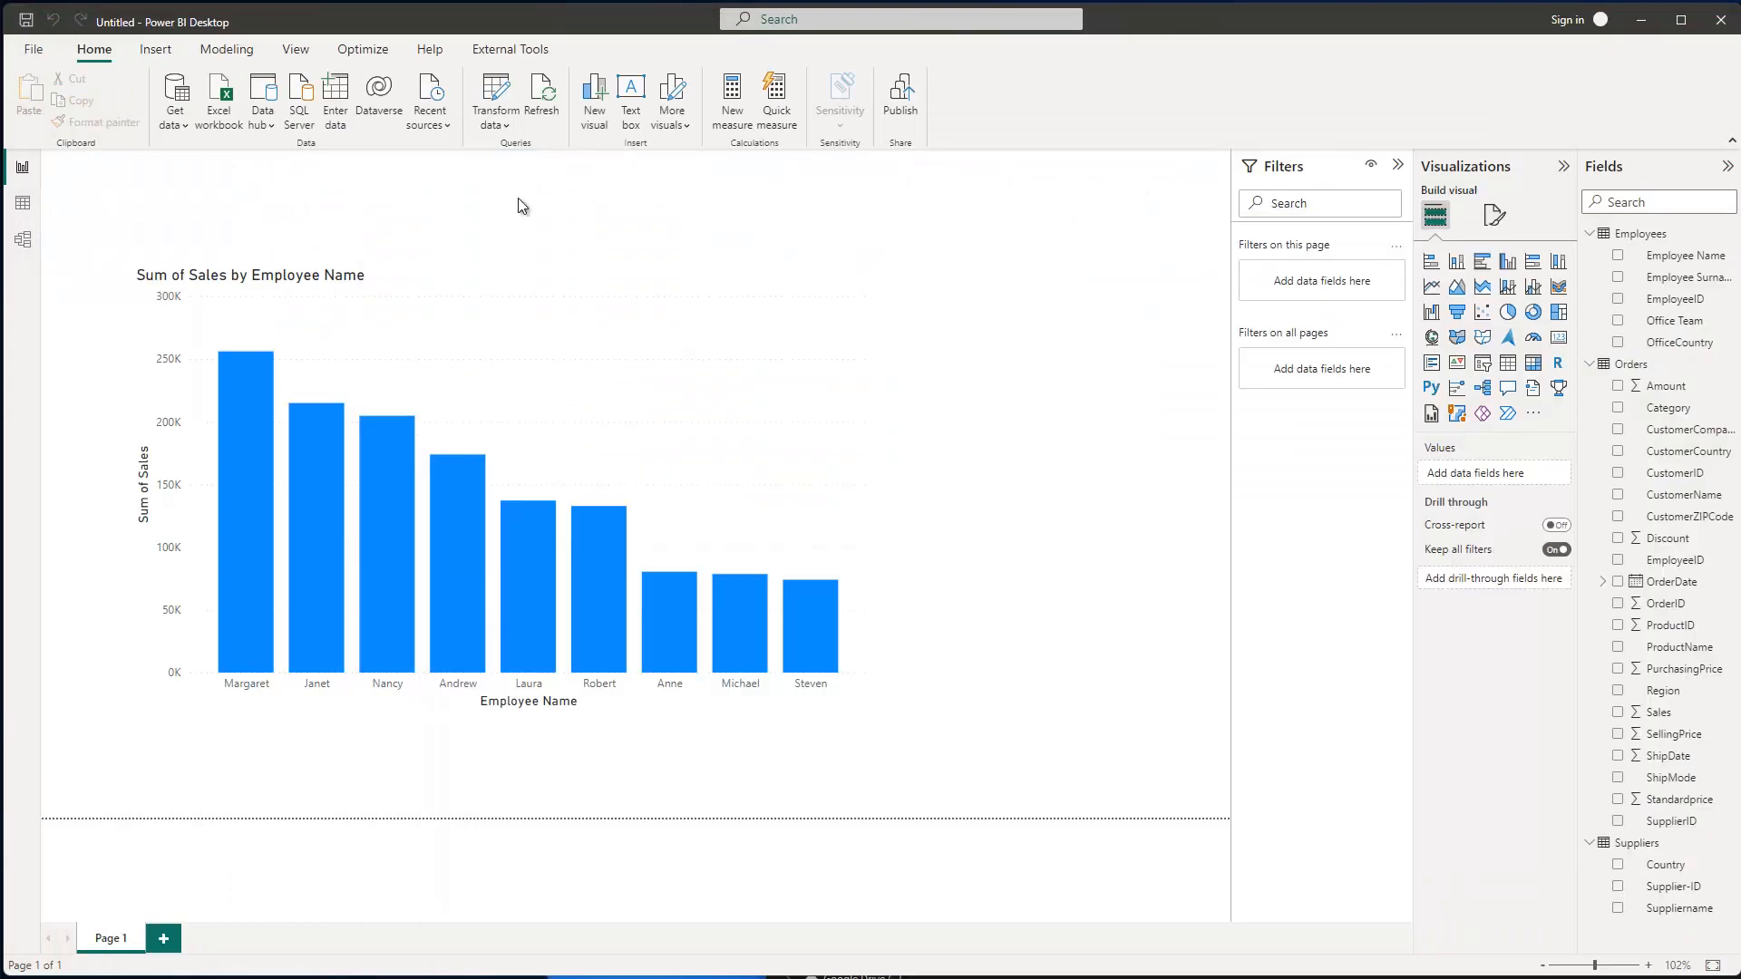
- Refresh the report data from the workbook, then launch the Power Query Editor with Transform data
click(536, 116)
click(495, 95)
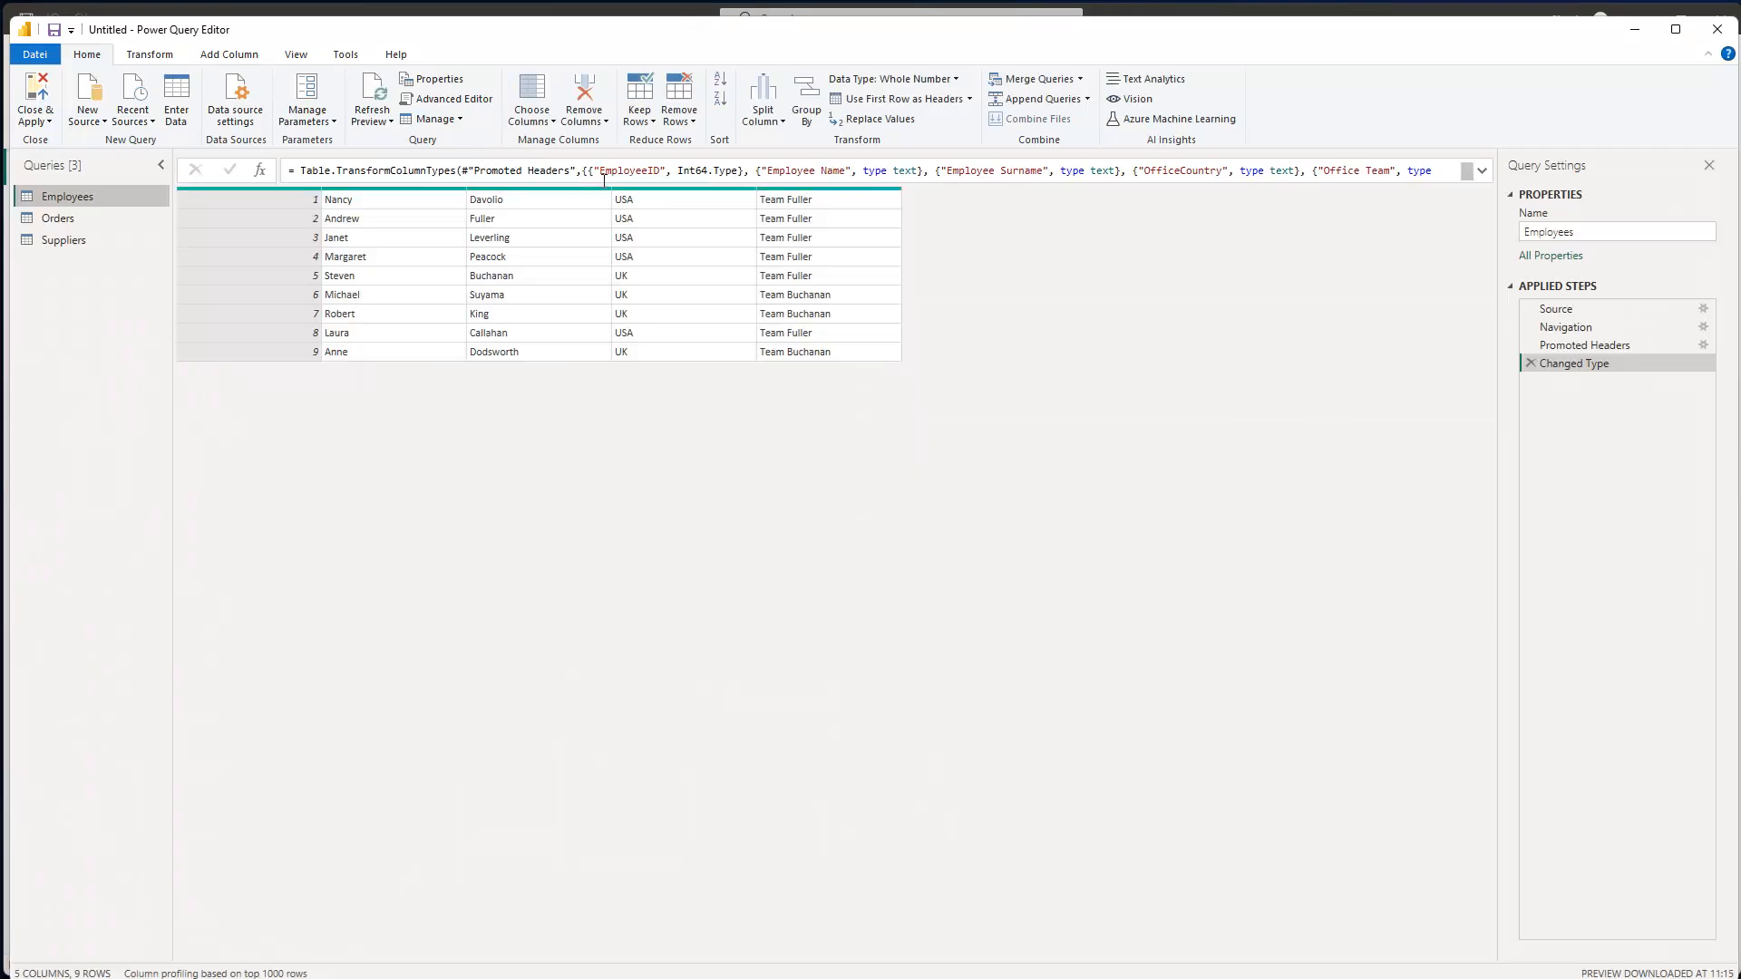
- View the Source step of Employees, then of Orders, listing the workbook's sheets and tables
click(1574, 310)
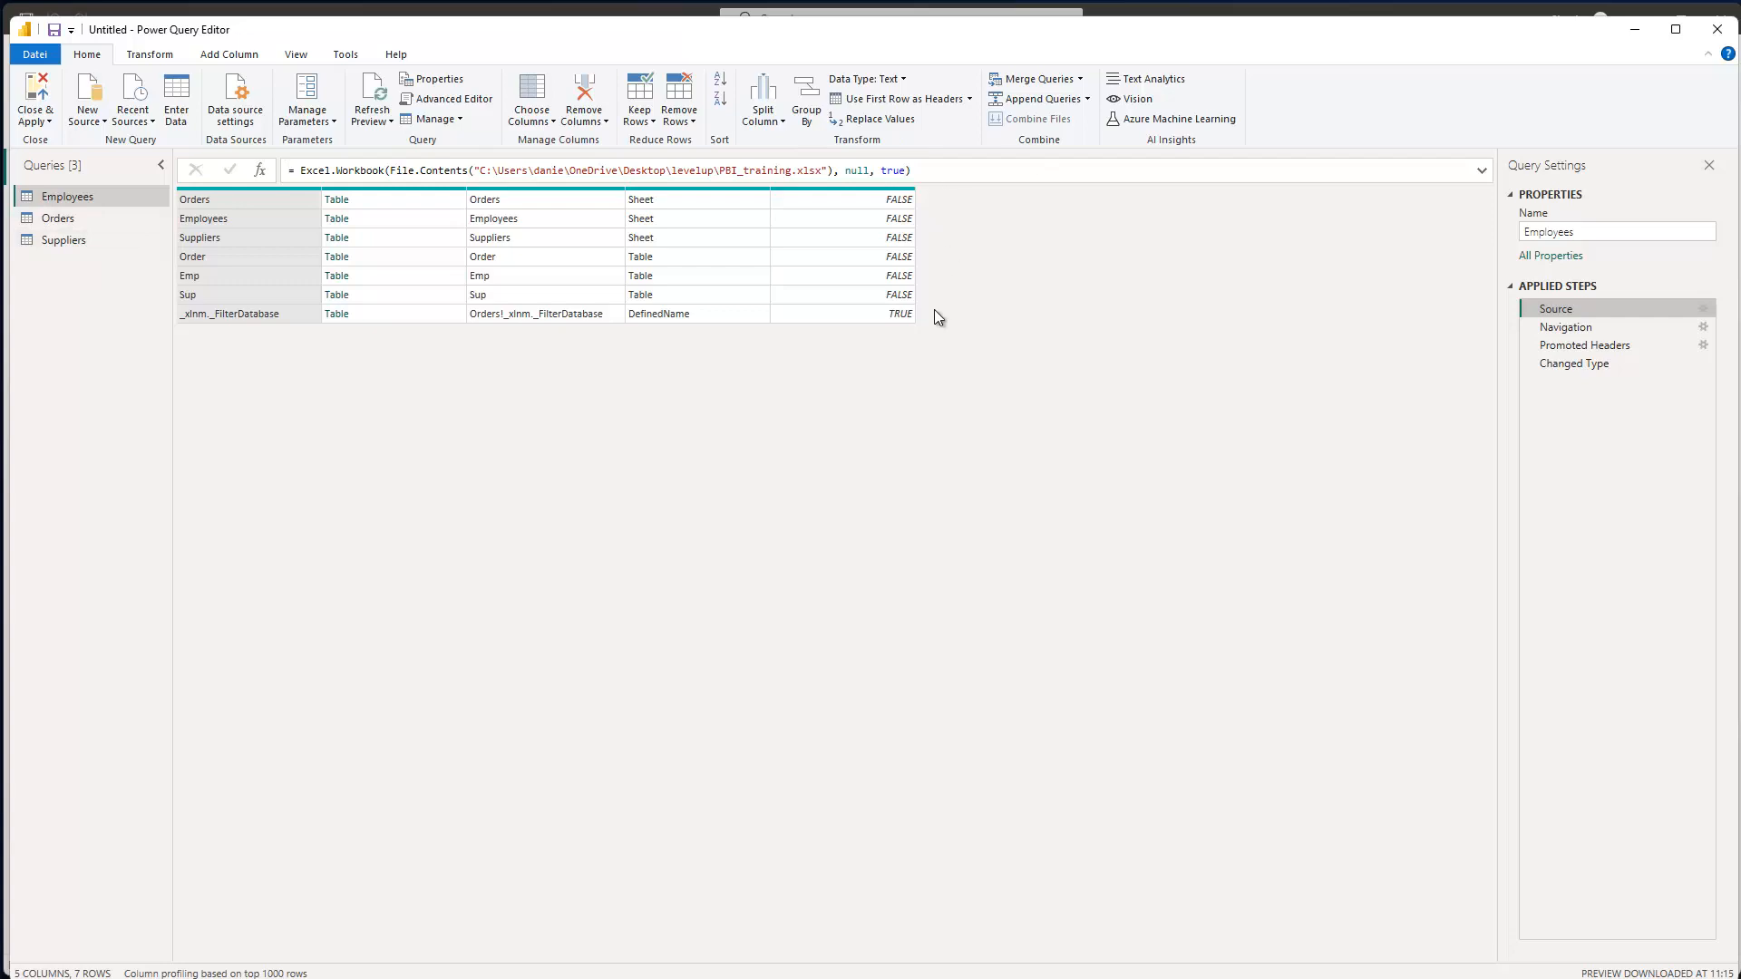
click(76, 218)
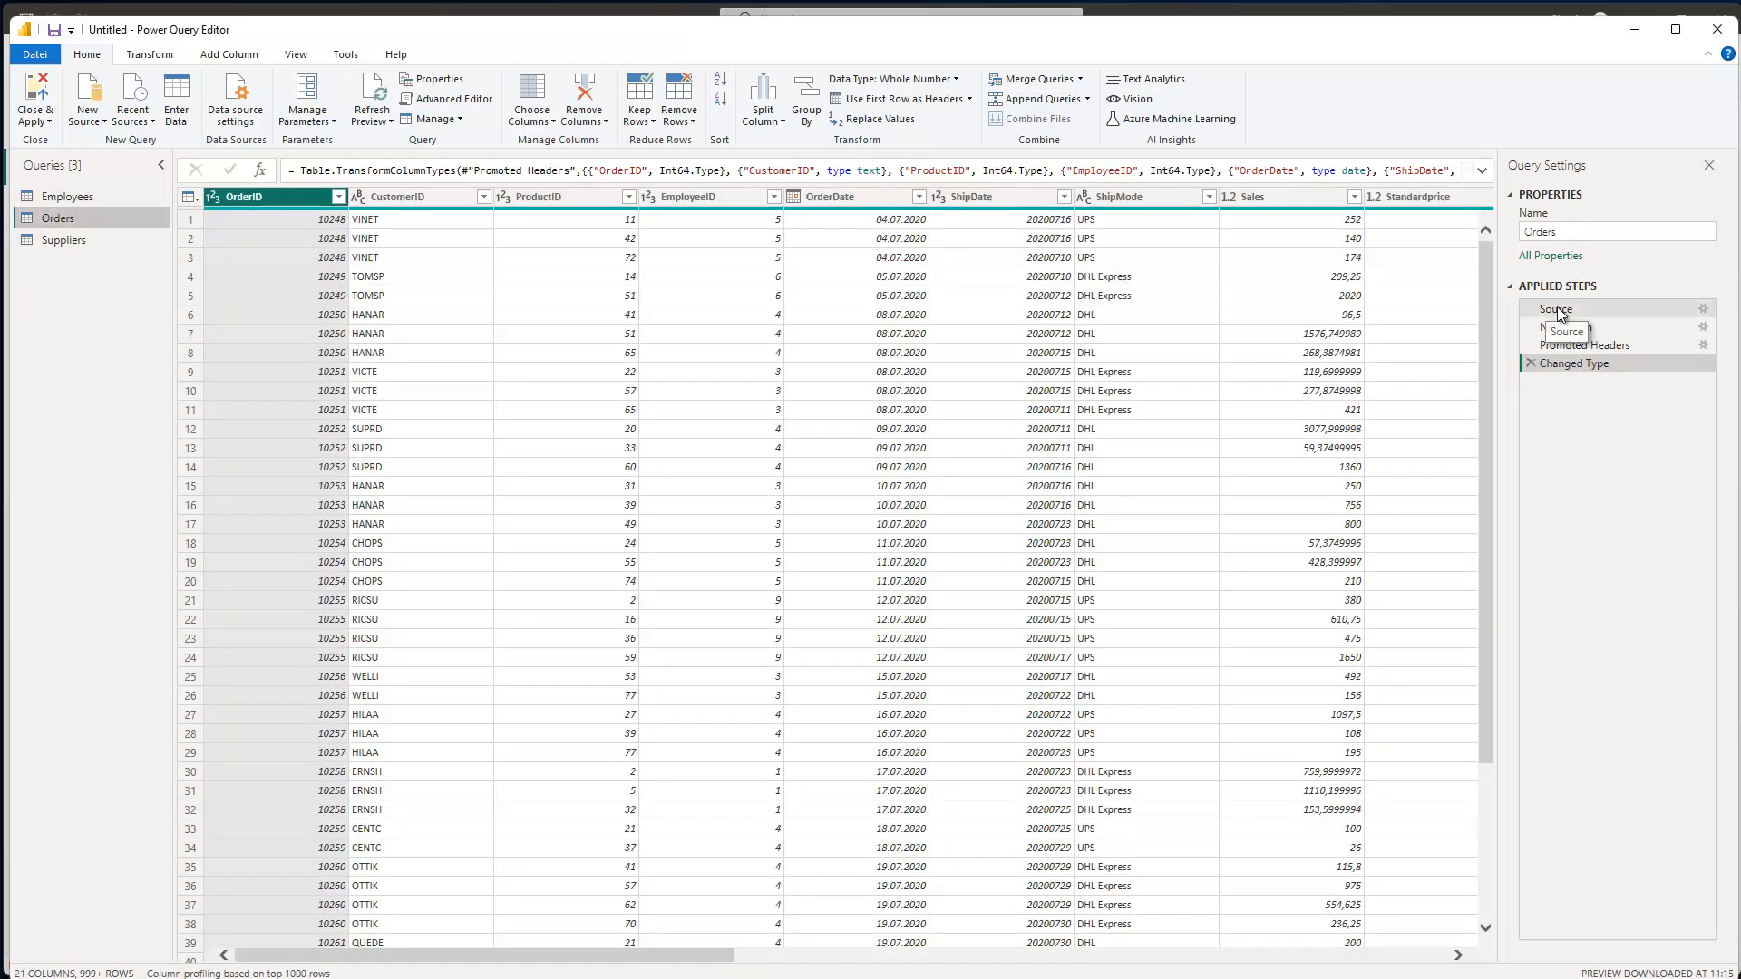
click(1555, 310)
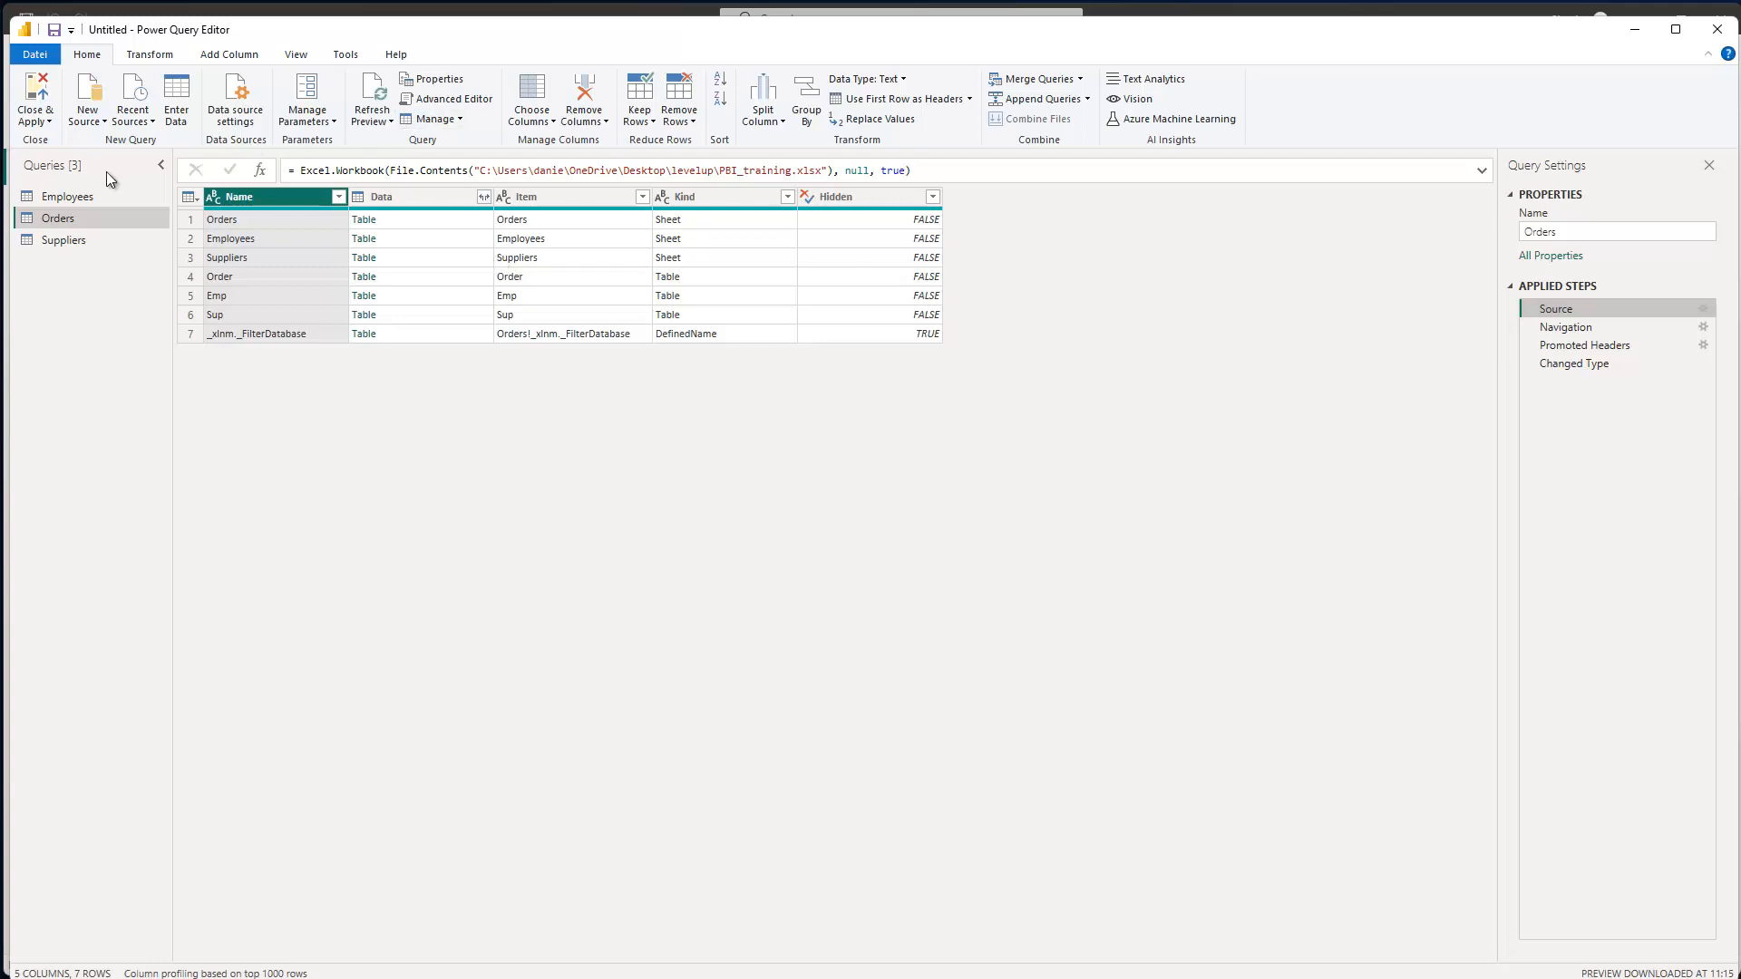
- Recheck the Employees and Orders queries, then show the 29-row Suppliers query table
click(63, 197)
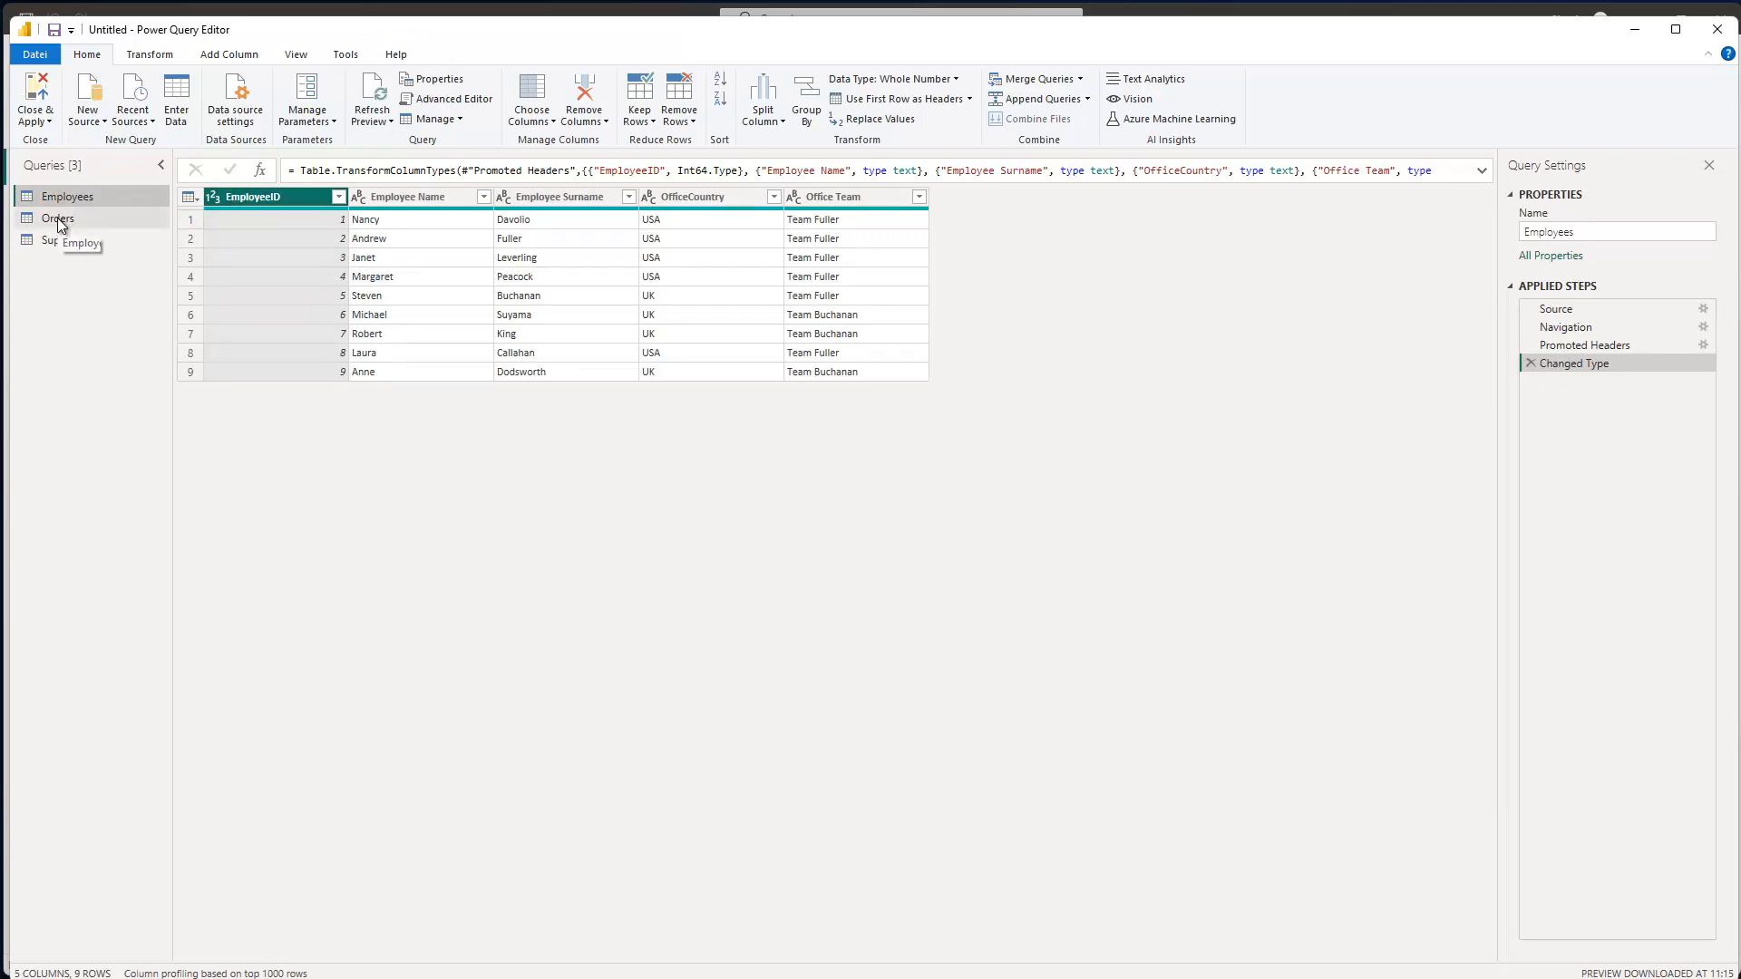
click(86, 219)
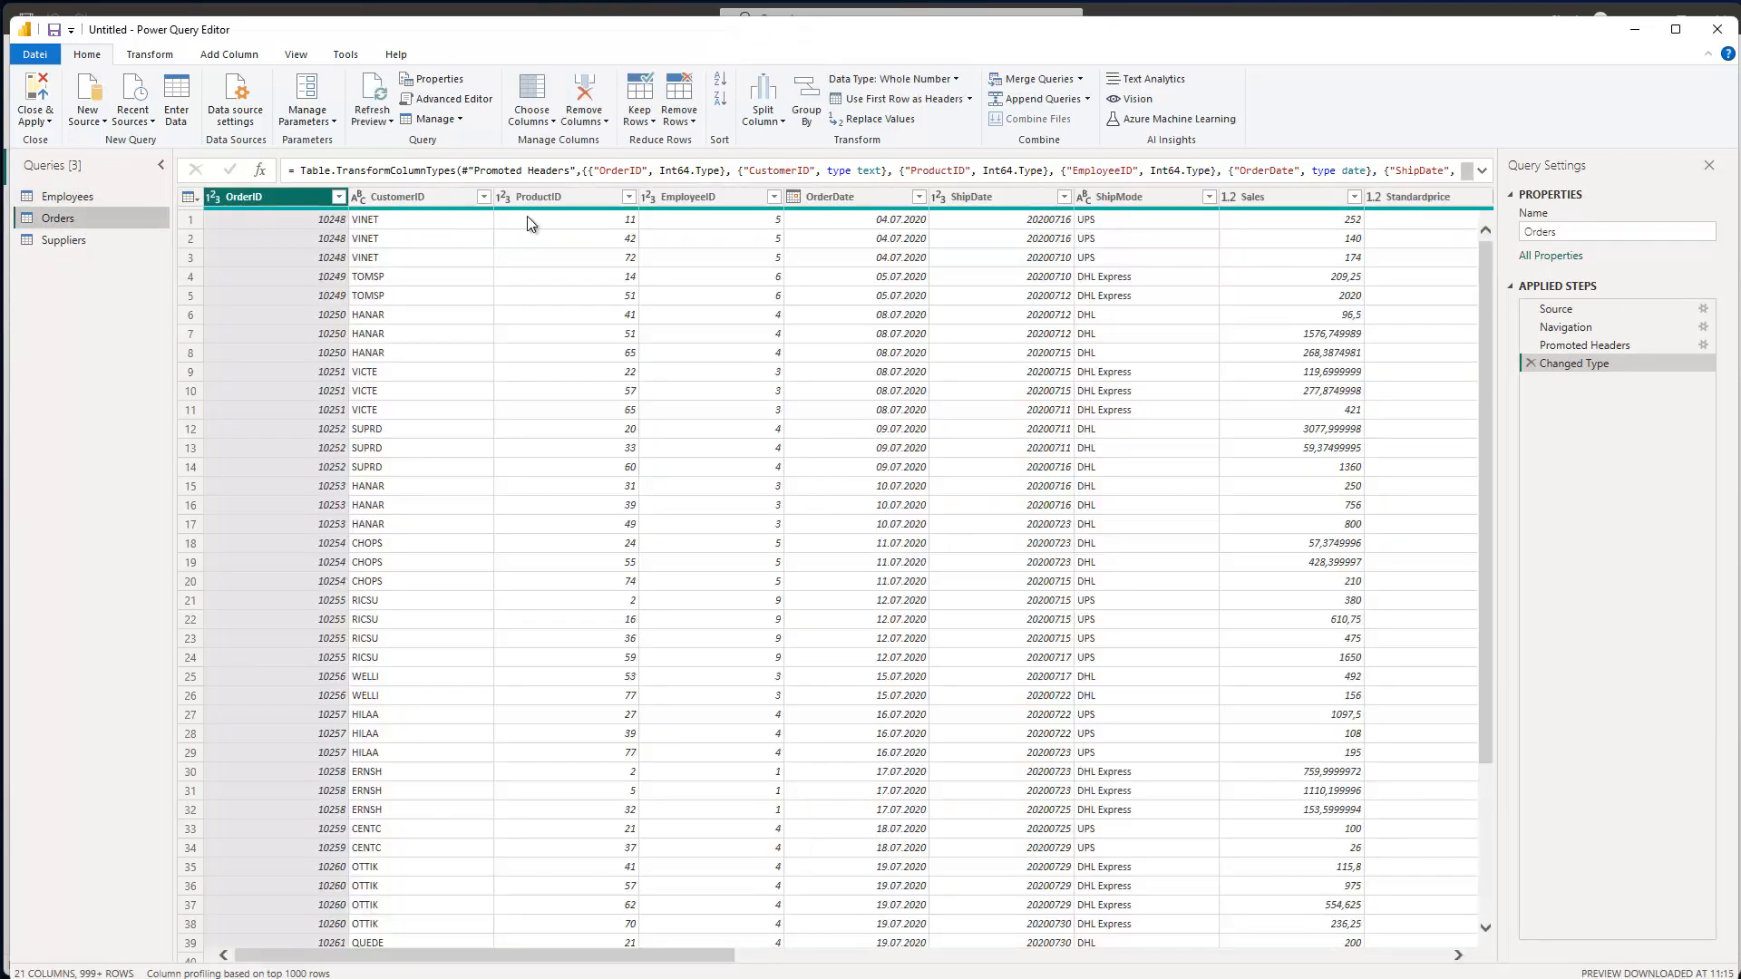
click(1556, 309)
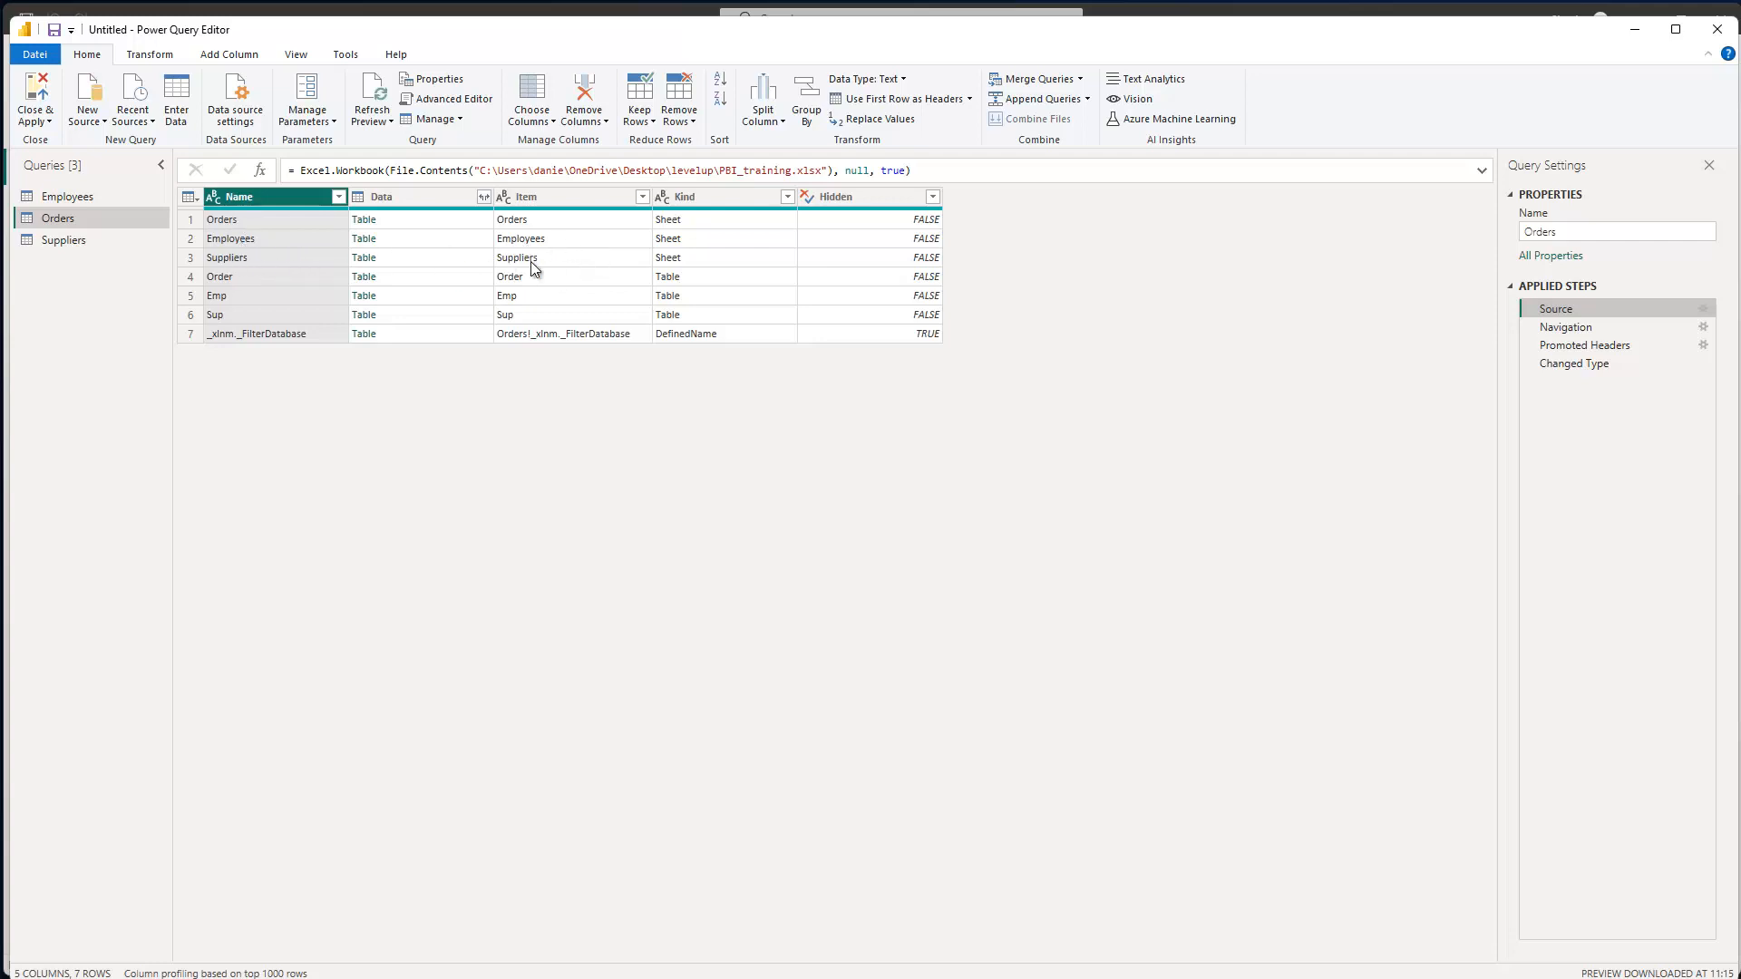
click(75, 246)
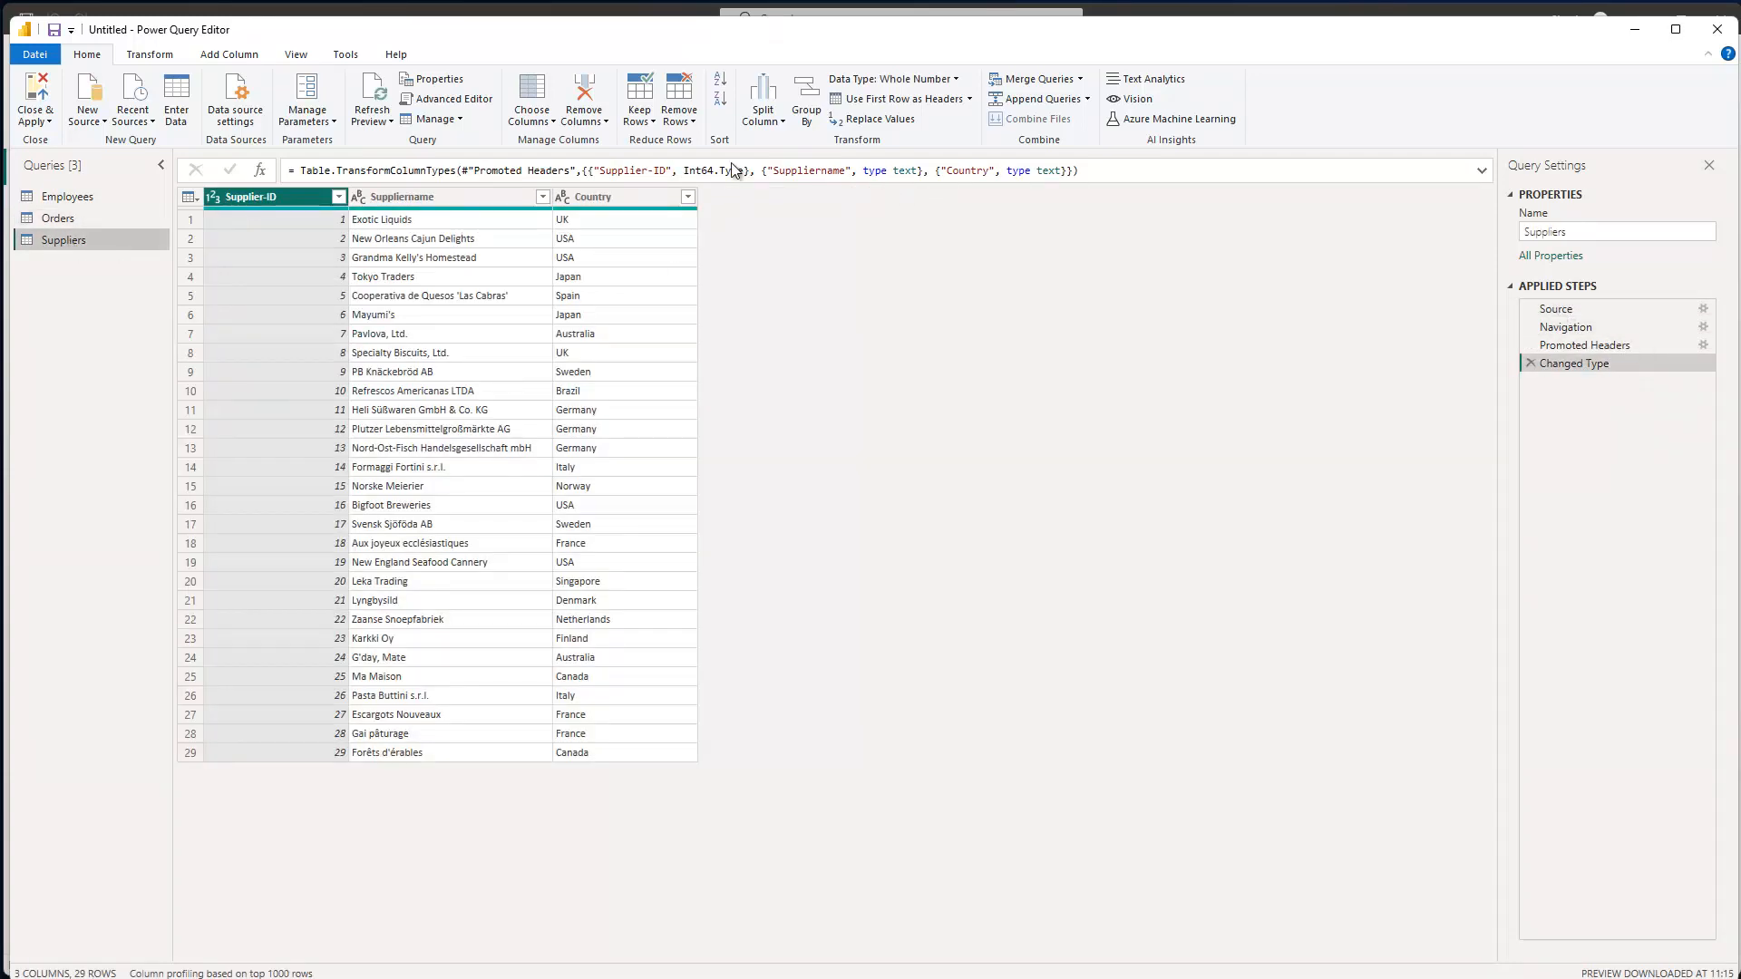
- Copy all of the Suppliers query's M code from the Advanced Editor and select Notepad's contents to replace
click(449, 99)
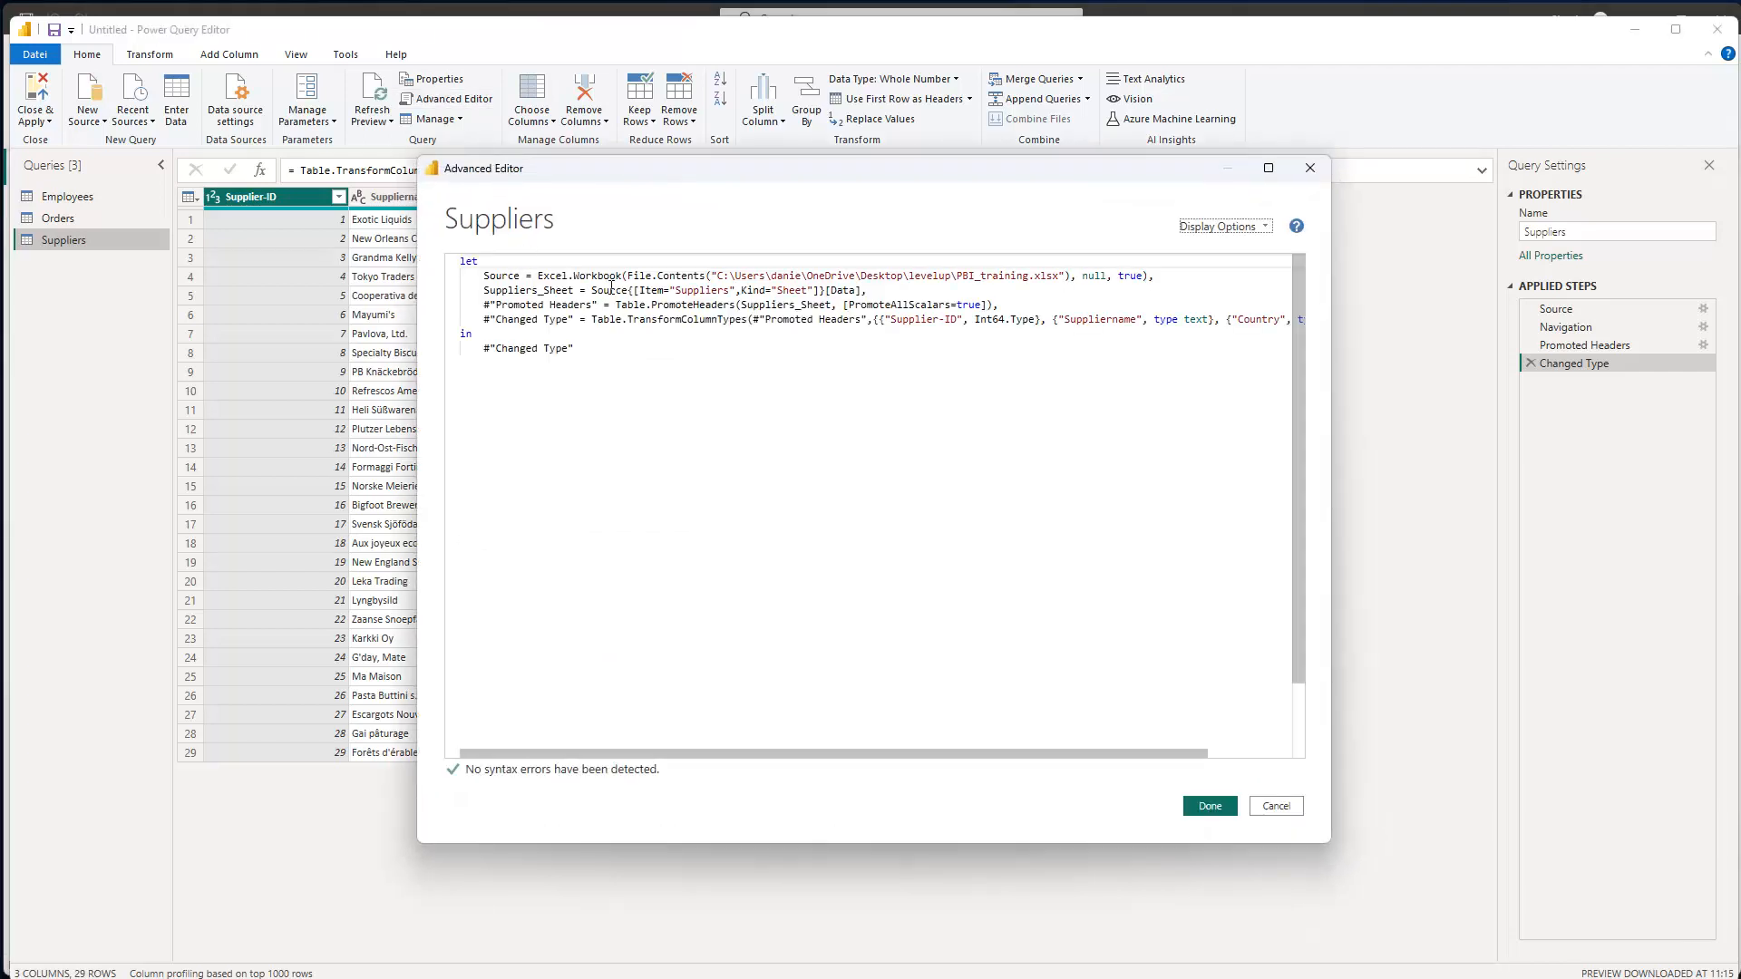
double_click(644, 290)
drag(639, 290, 730, 290)
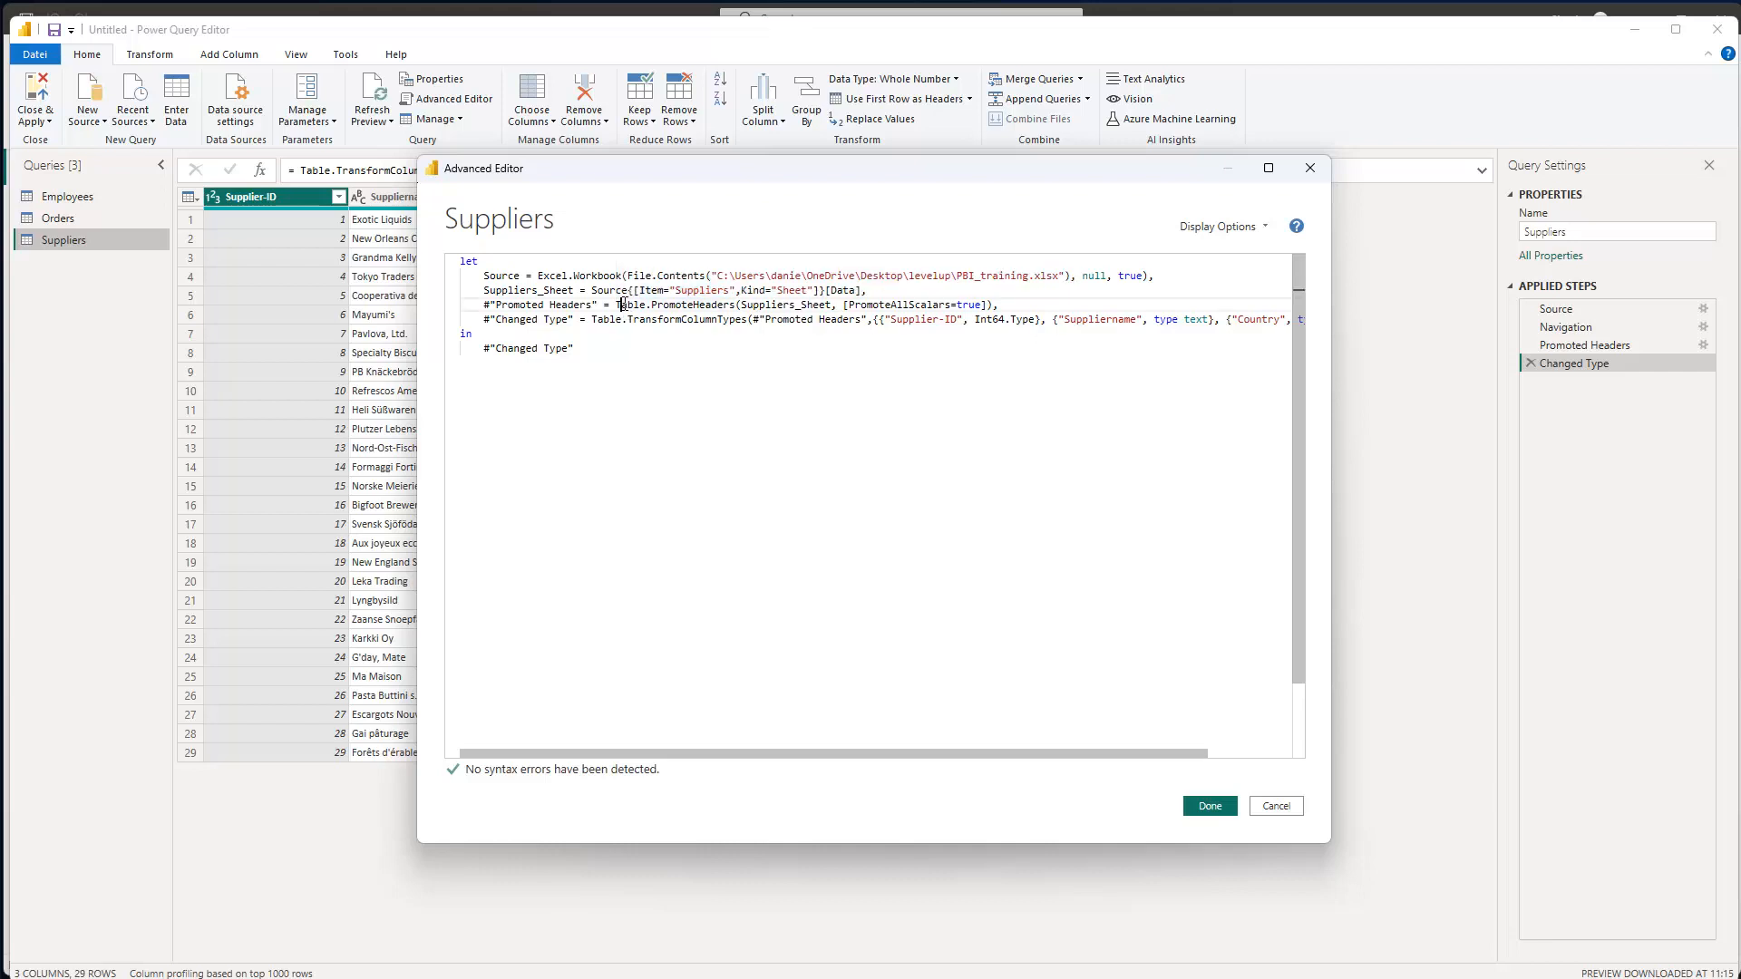
key(ctrl+a)
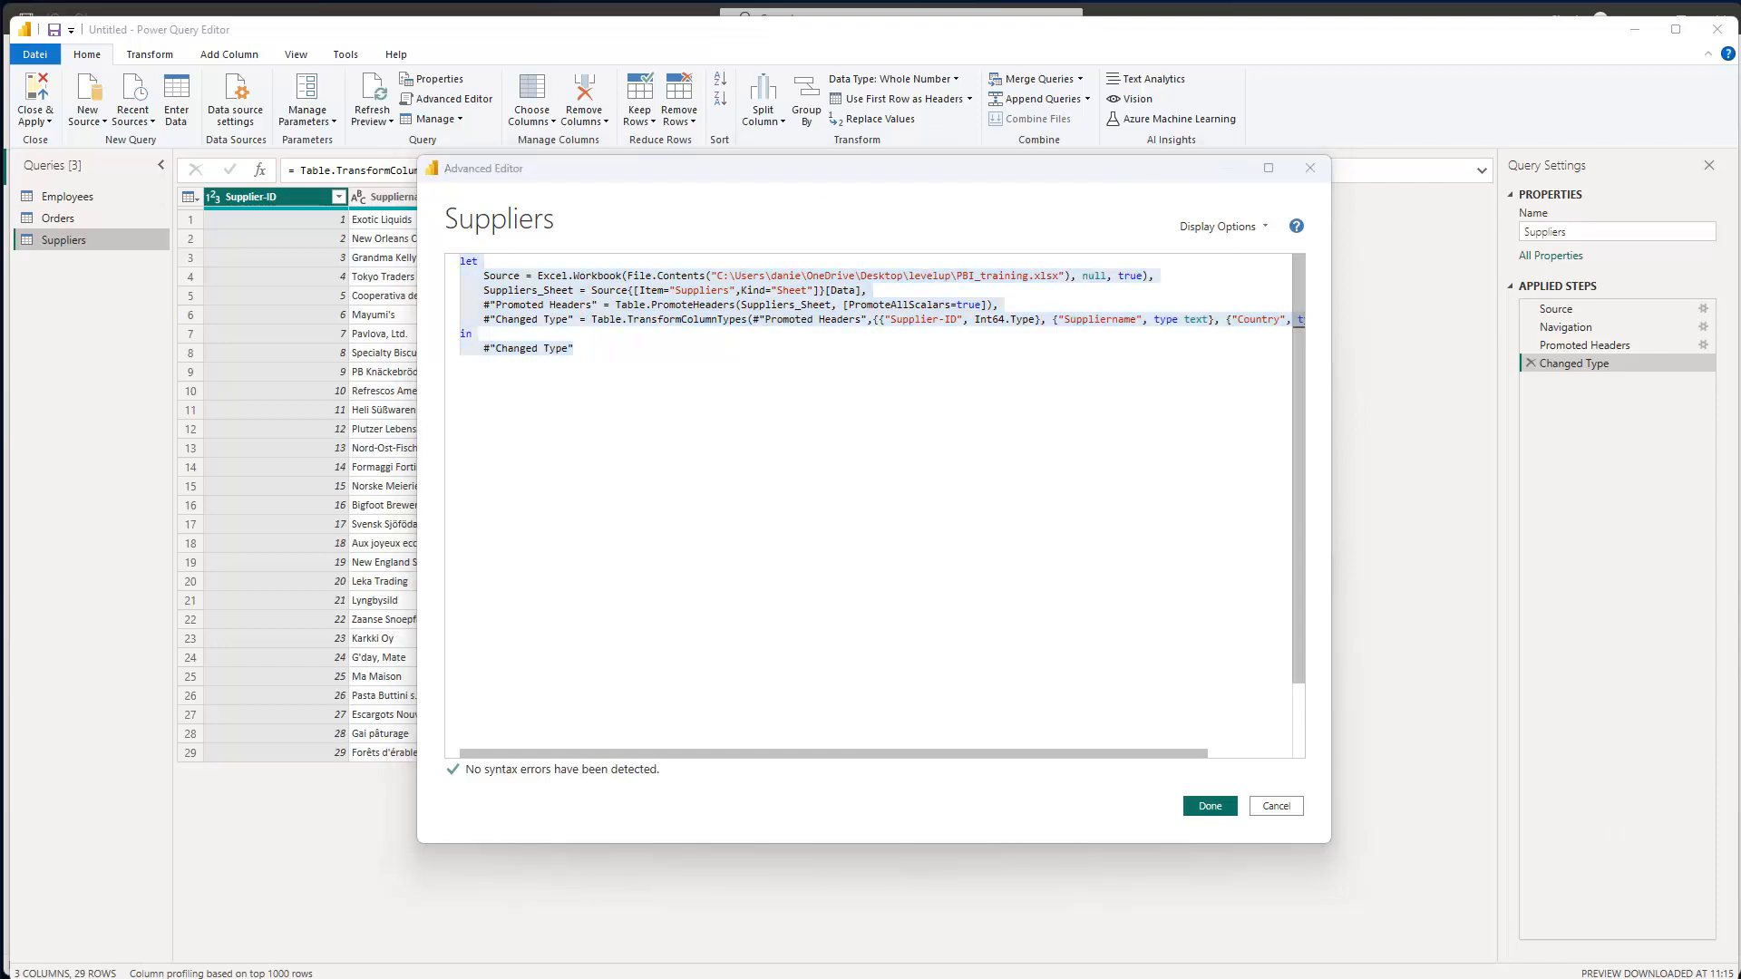
key(alt+Tab)
click(329, 352)
key(ctrl+a)
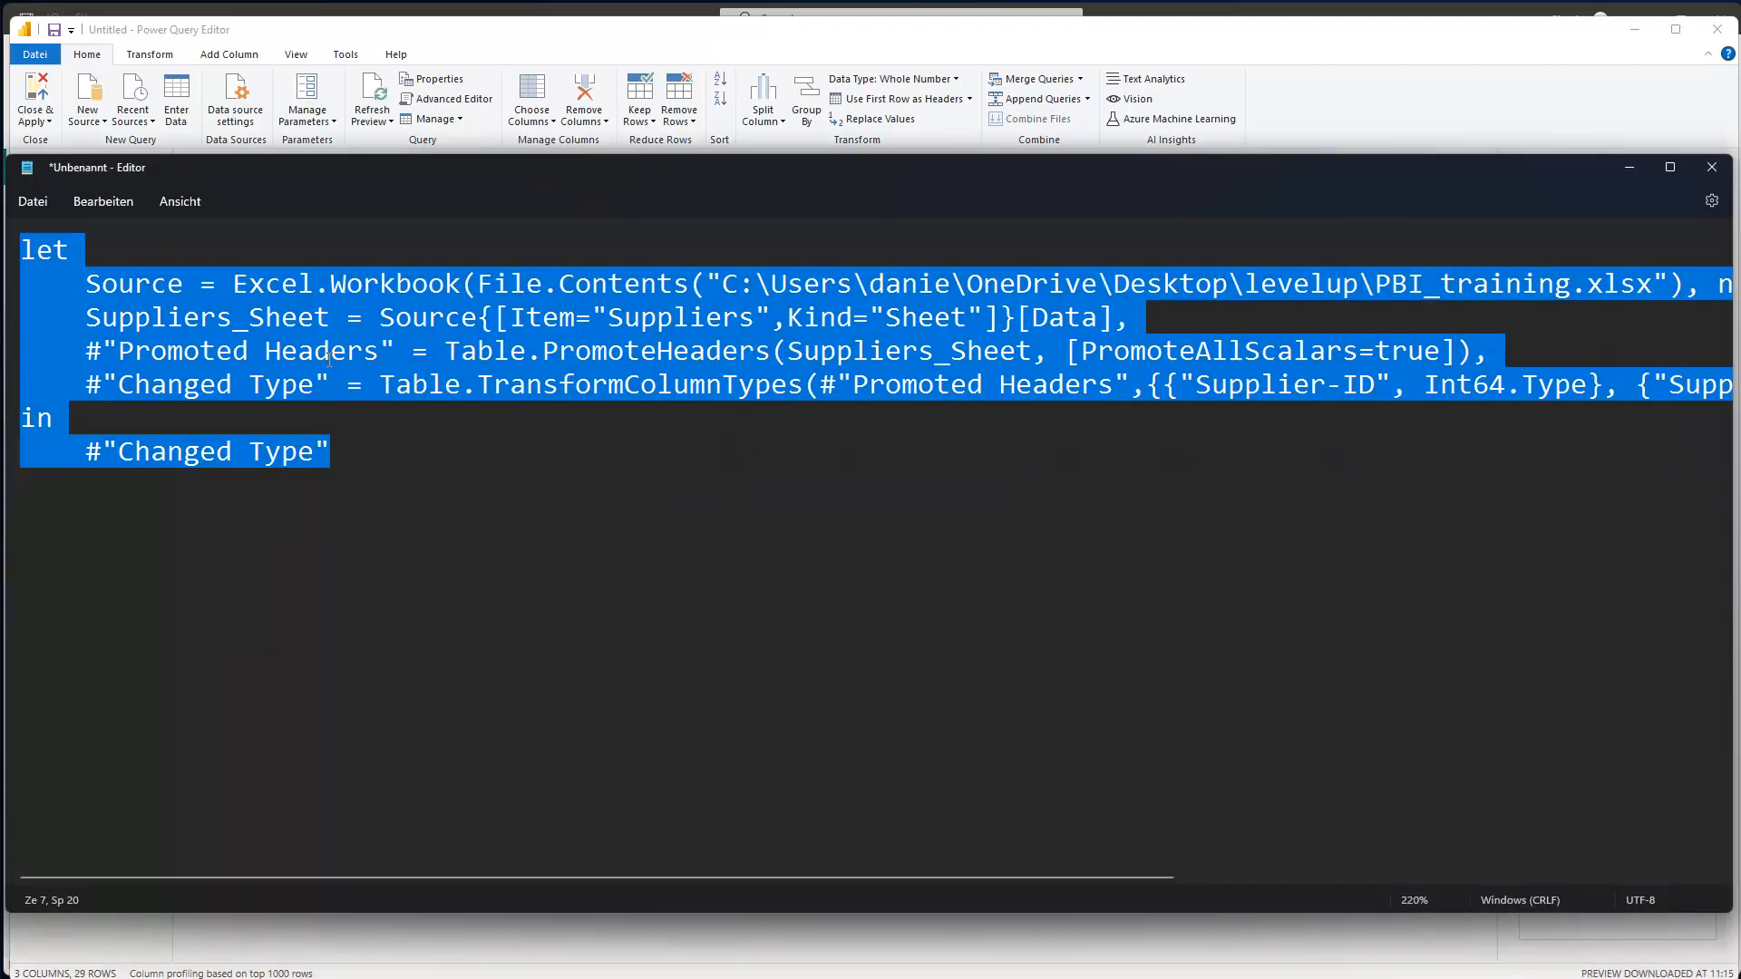
- Paste the code into Notepad and replace [Item="Suppliers",Kind="Sheet"] with 2 inside Source{}
key(ctrl+v)
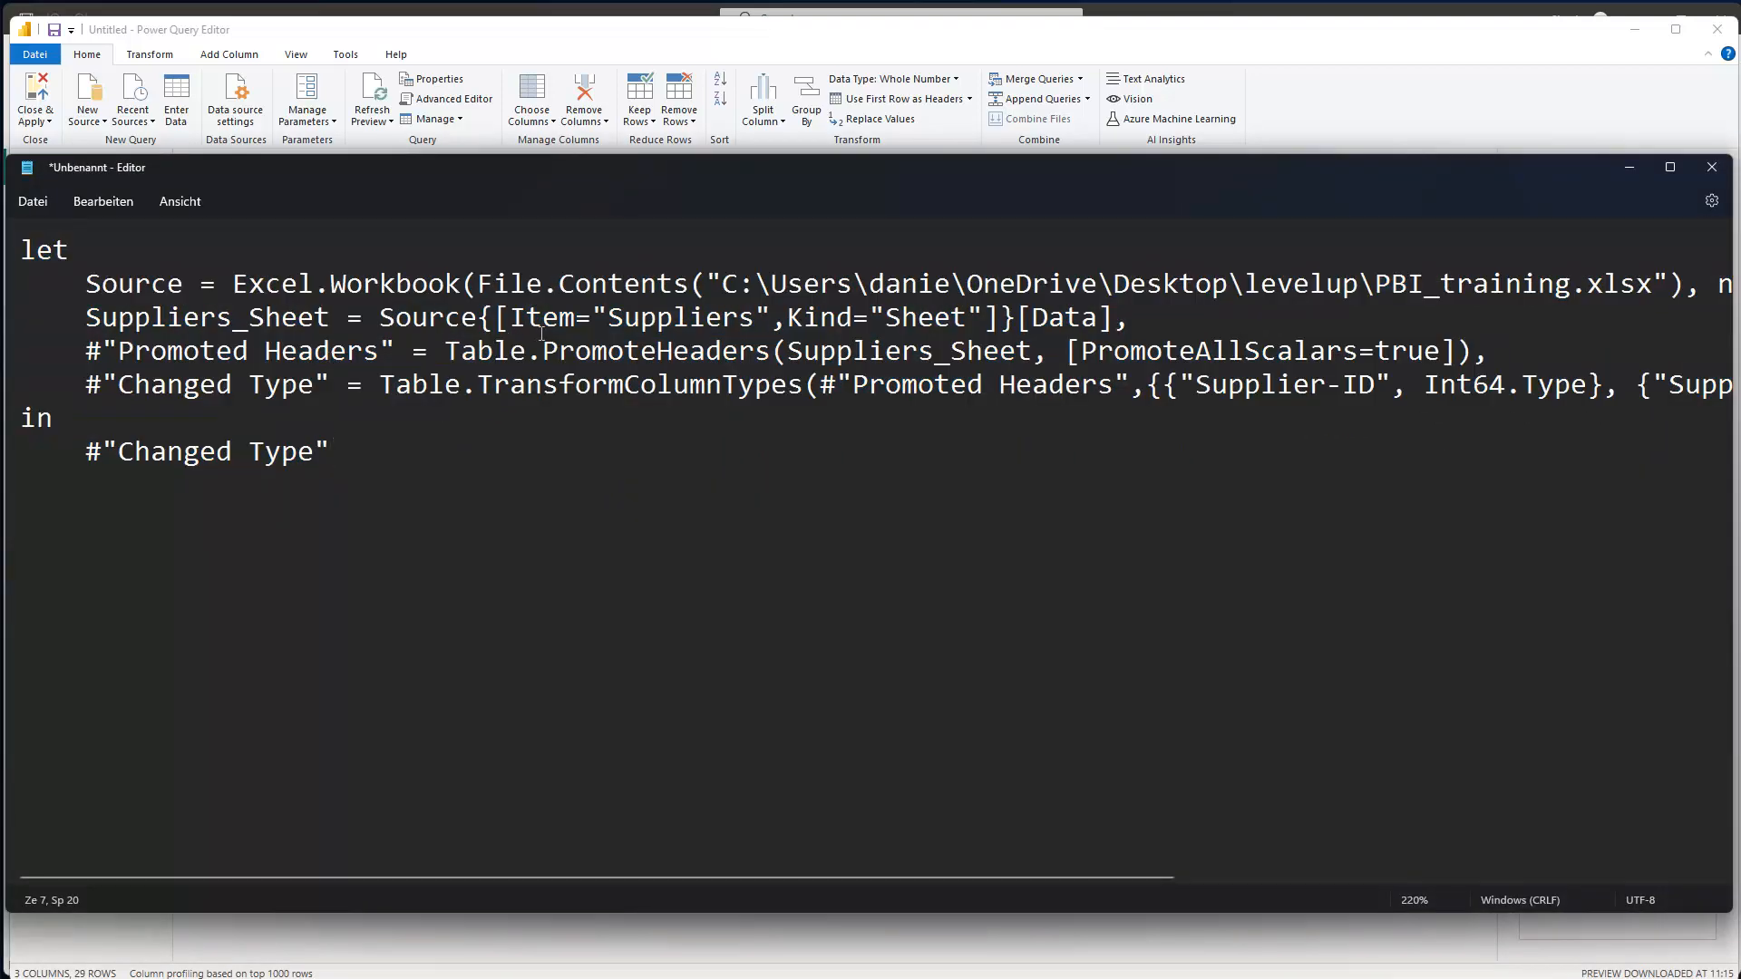
drag(510, 317, 770, 312)
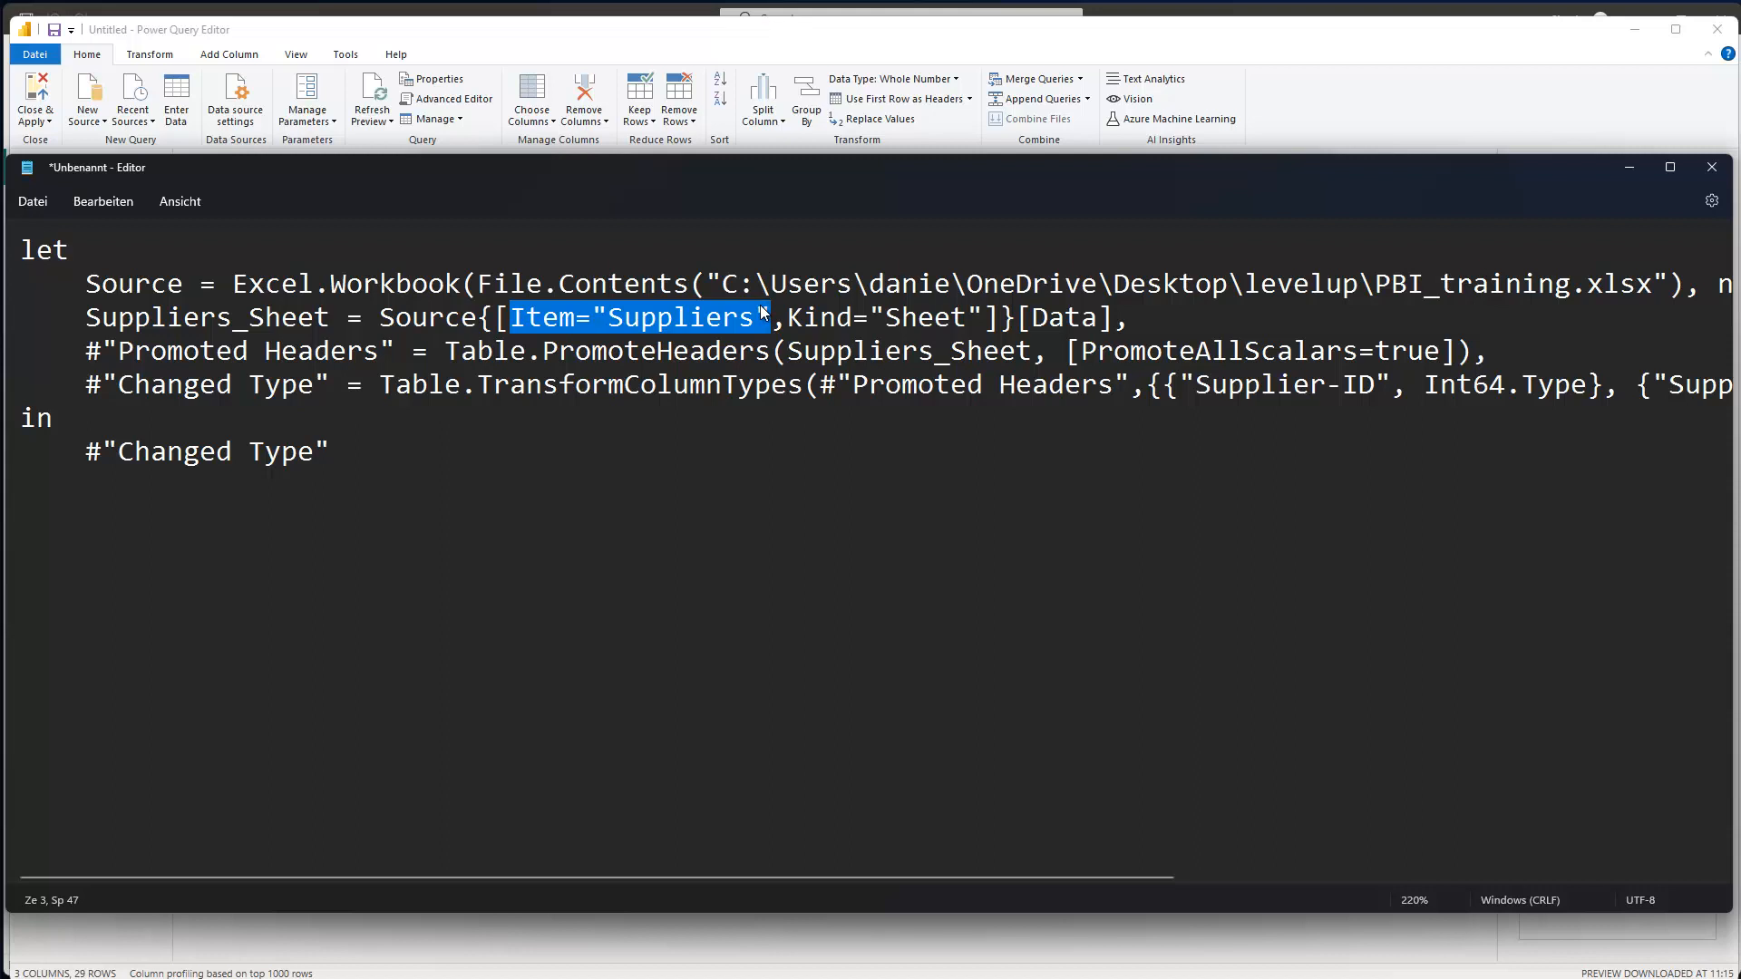
click(593, 319)
drag(499, 317, 1002, 313)
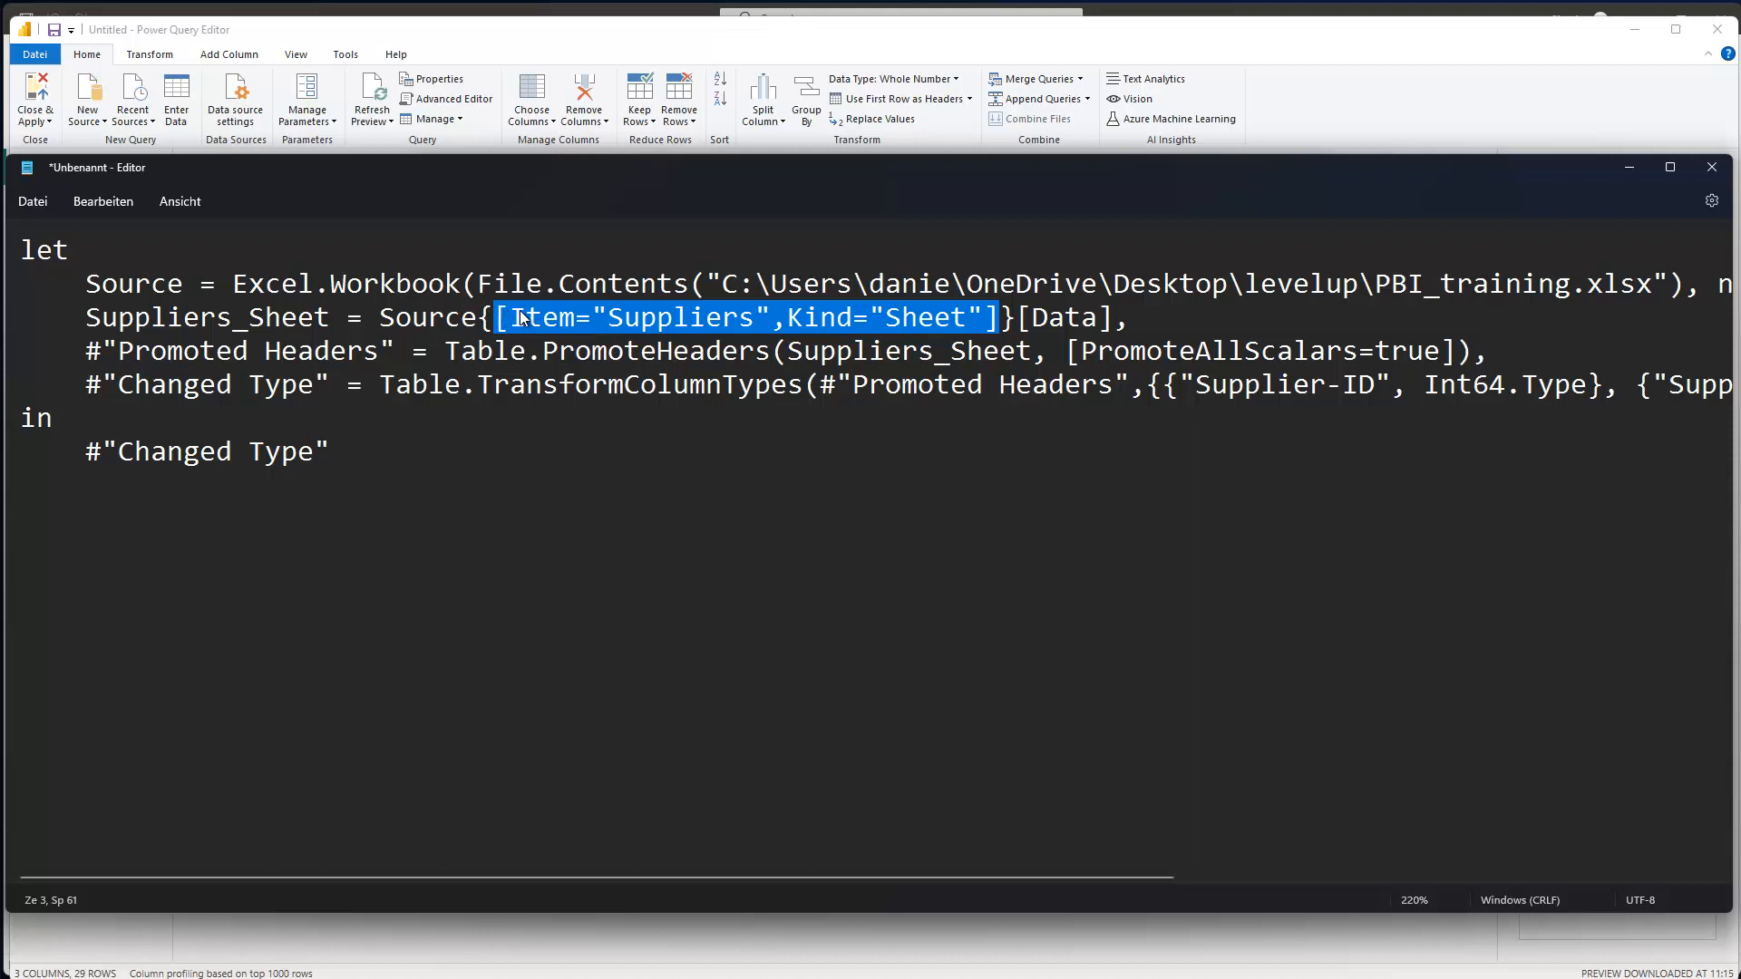
key(Delete)
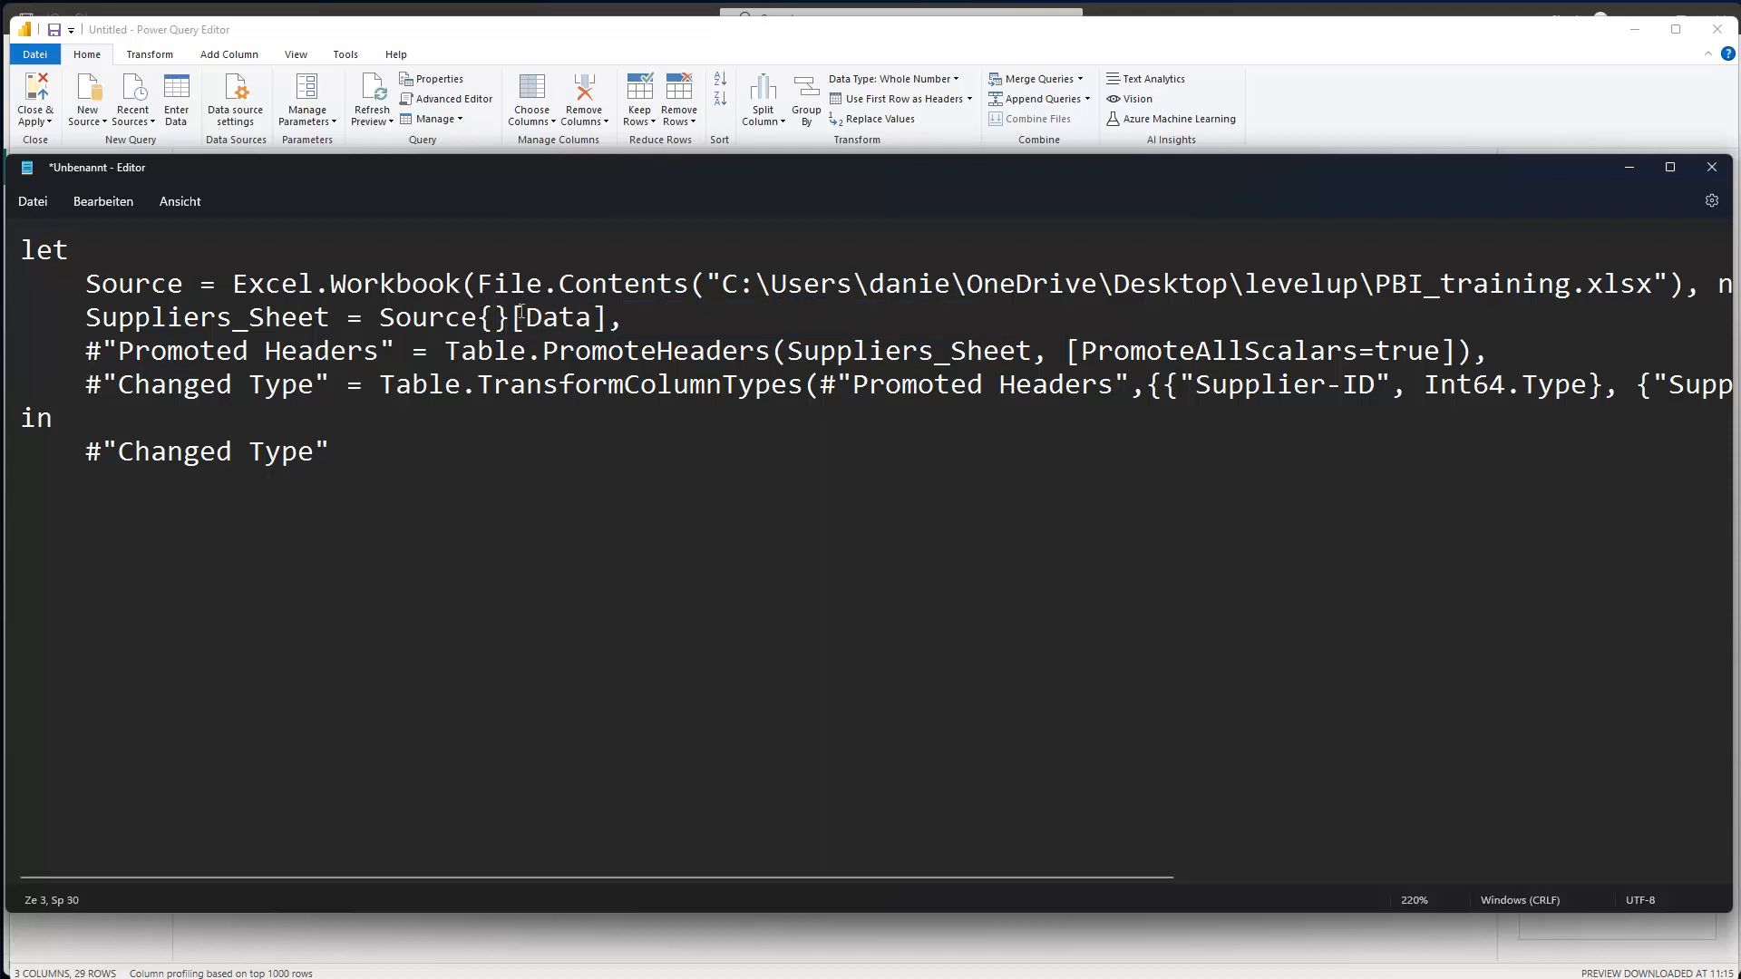
text(2)
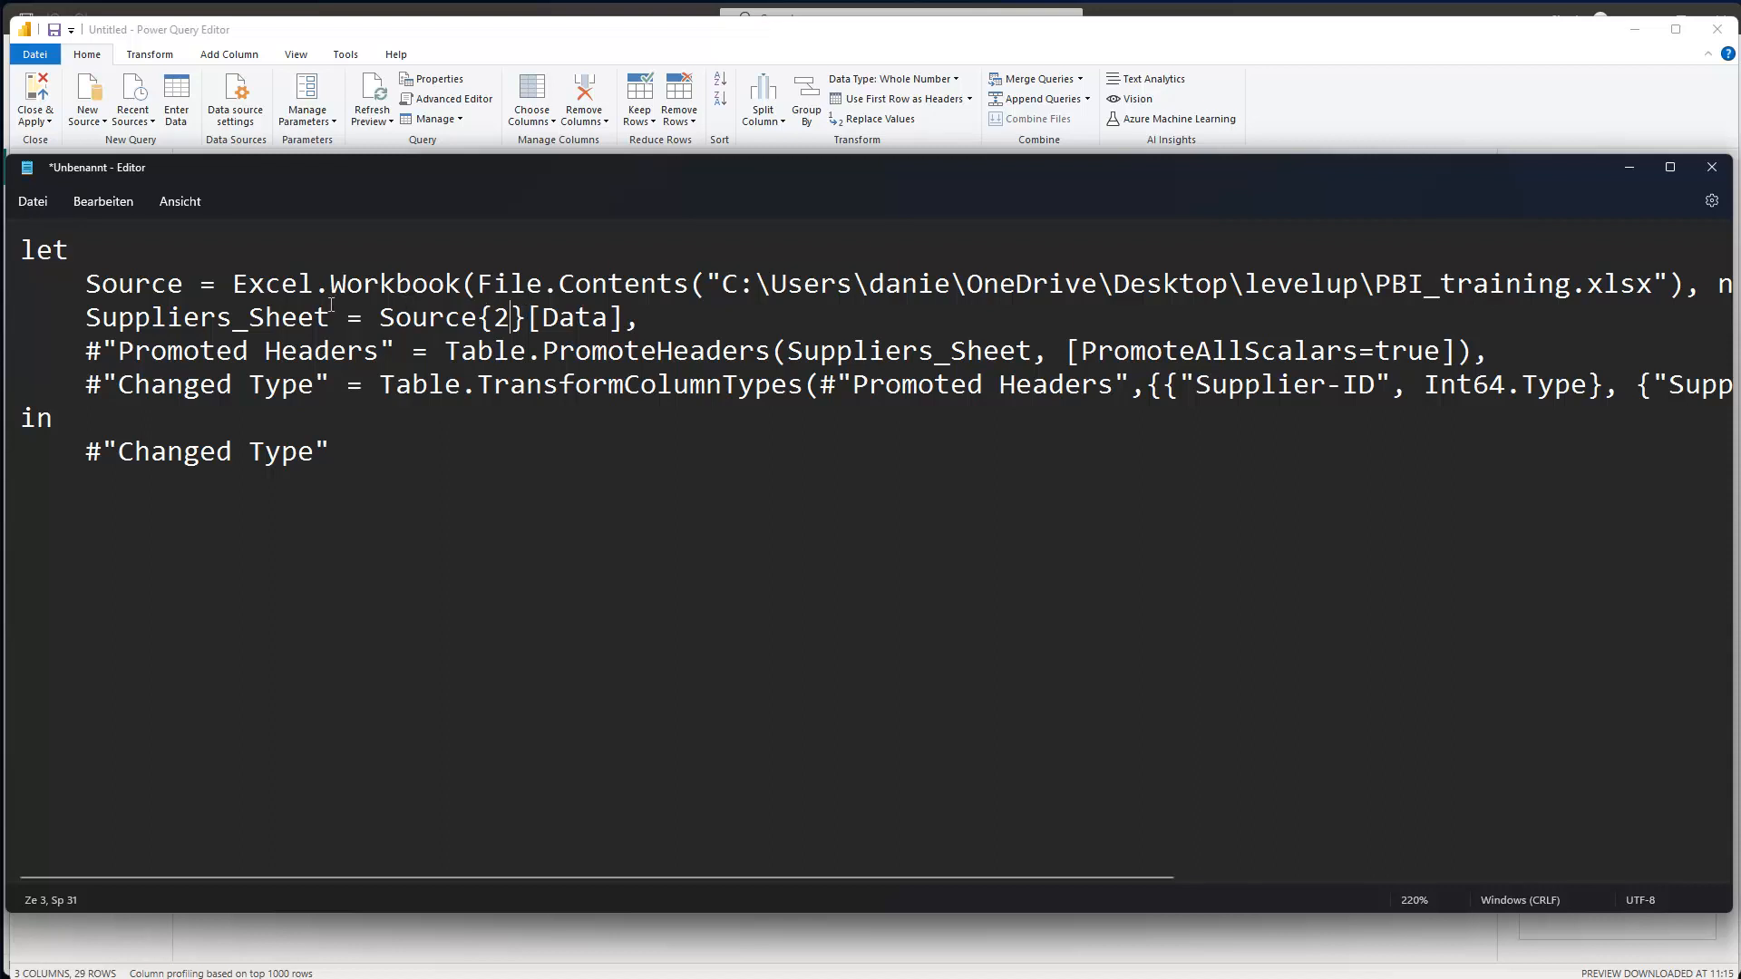
- Copy the revised code and select all existing code in the Suppliers Advanced Editor
key(ctrl+a)
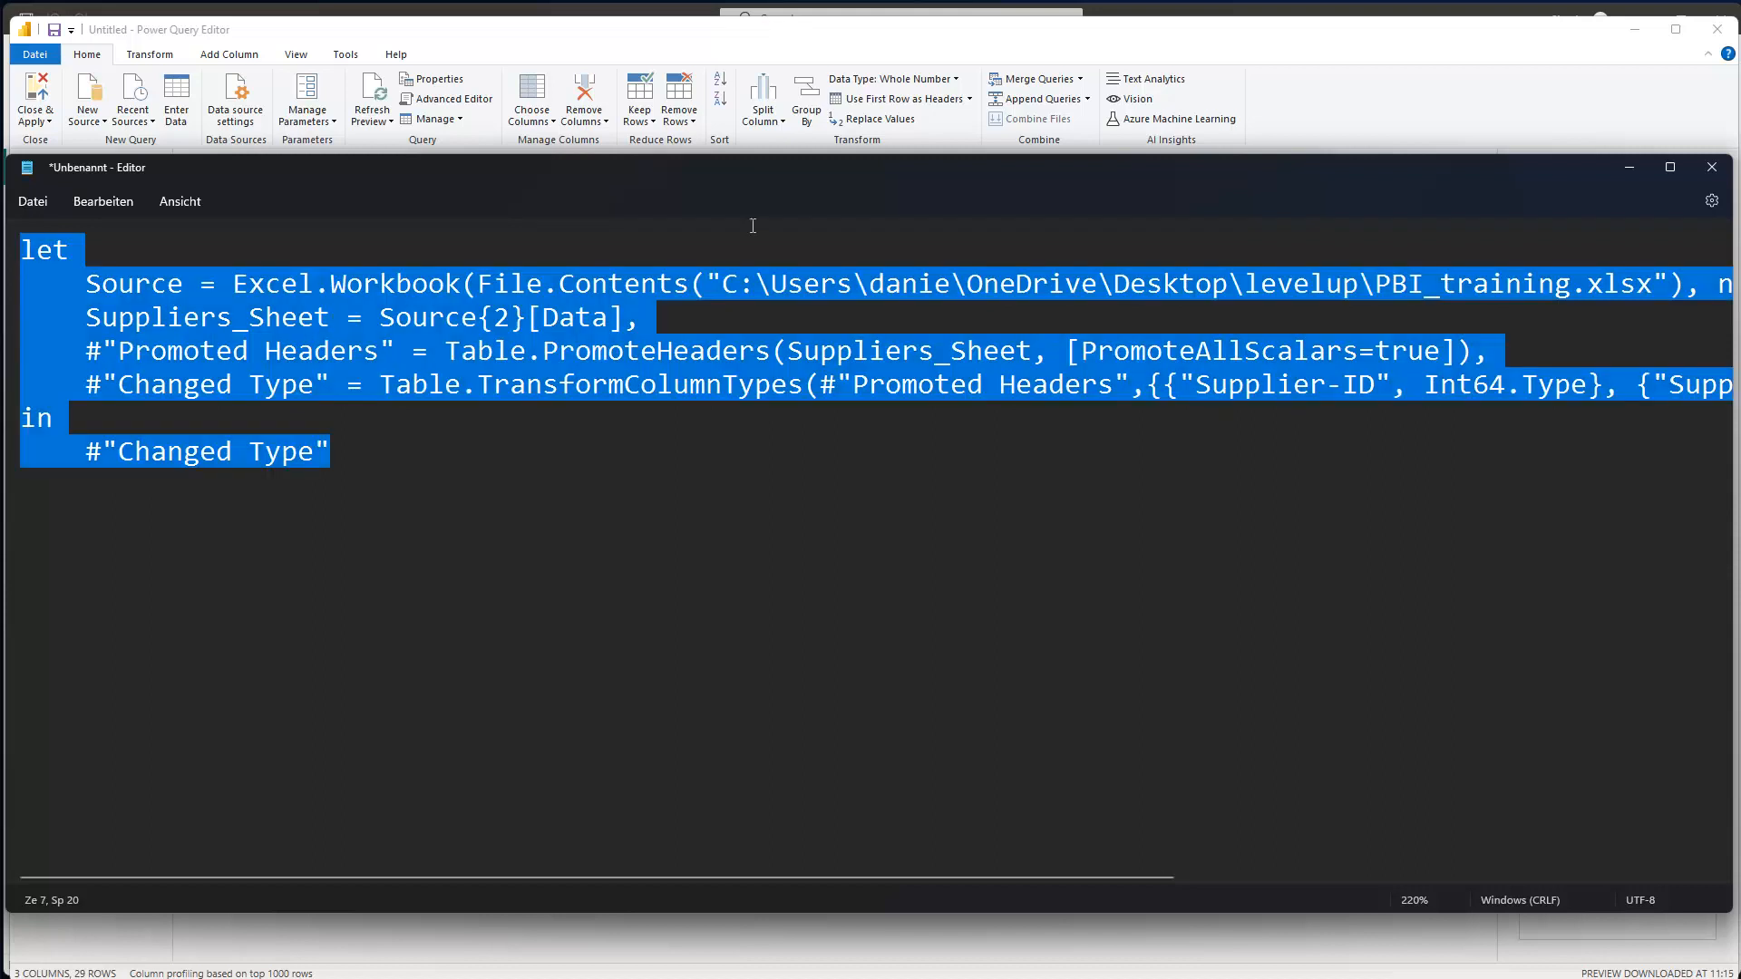
click(1173, 60)
click(716, 305)
key(ctrl+a)
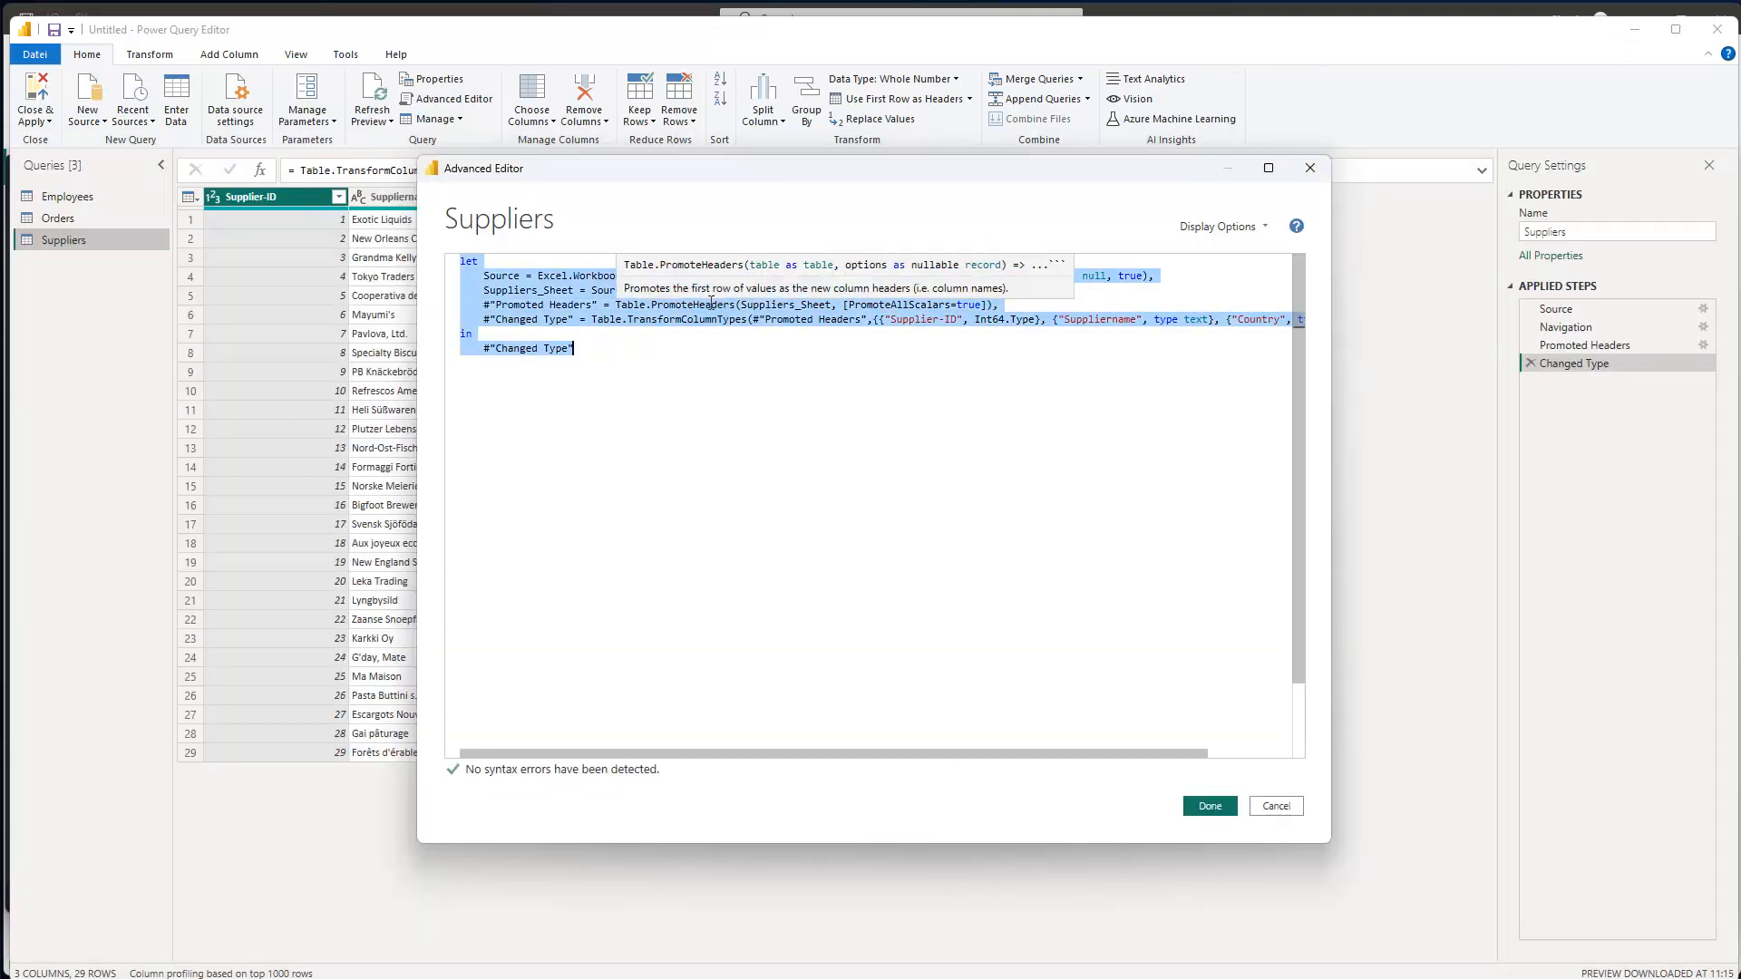
- Paste the revised Source{2}[Data] code into the Advanced Editor and confirm with Done
key(ctrl+v)
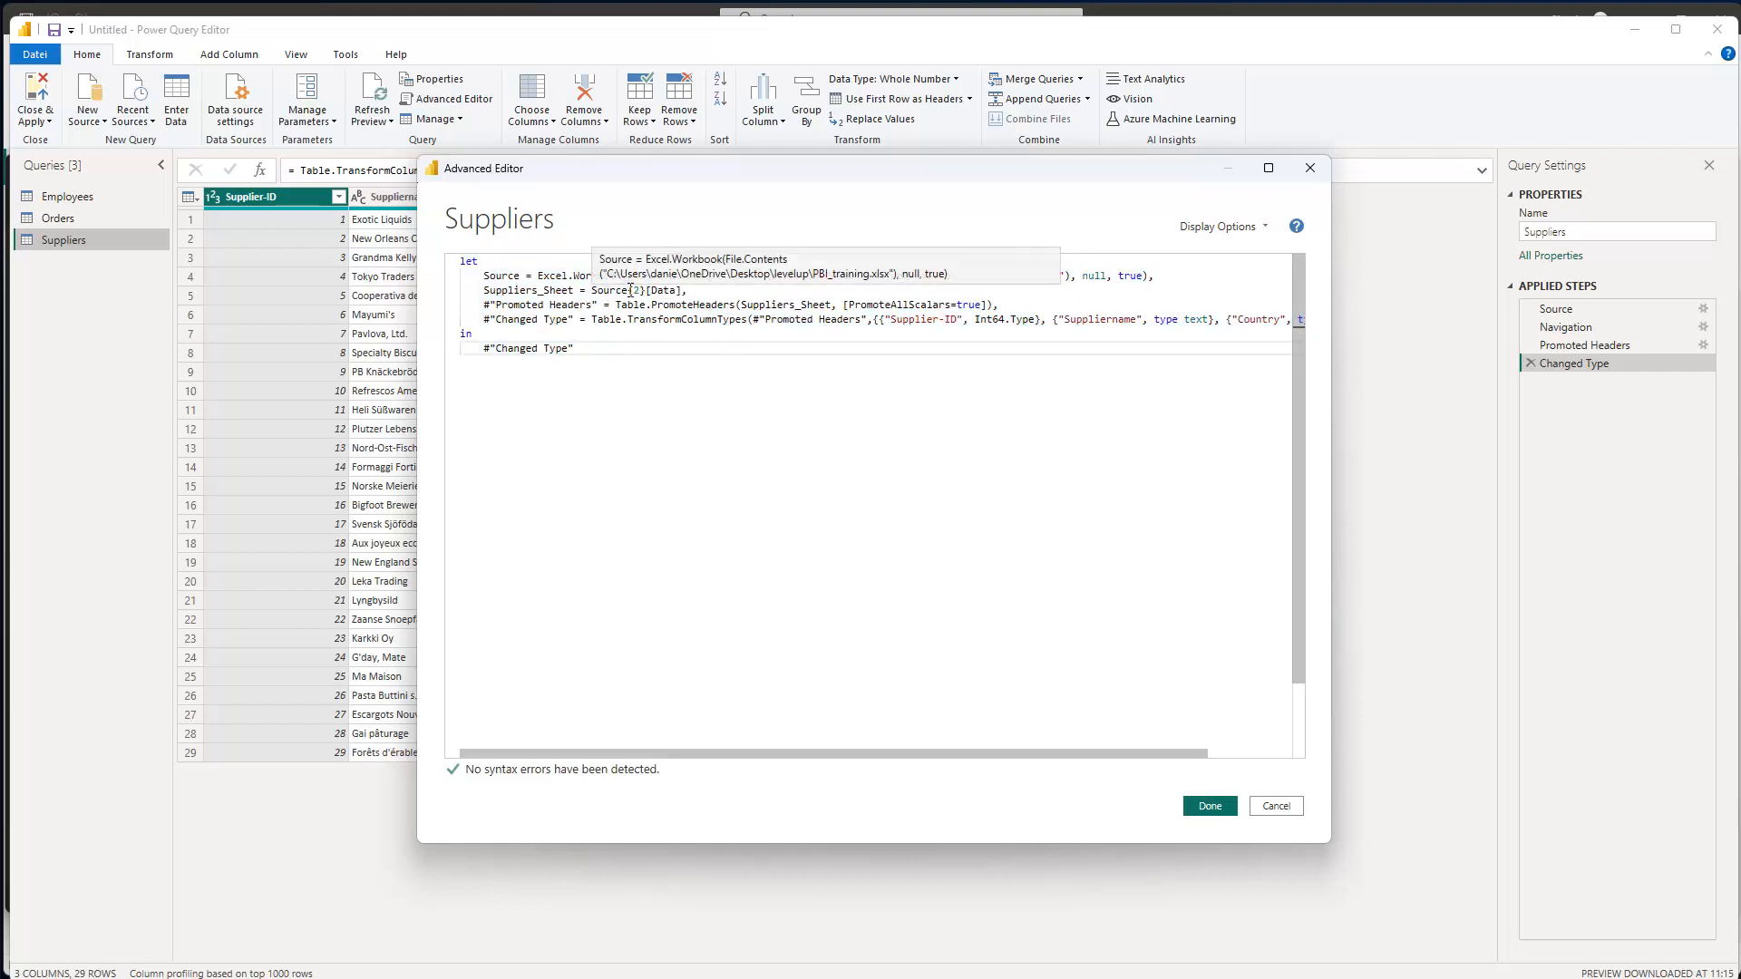
drag(778, 175, 911, 185)
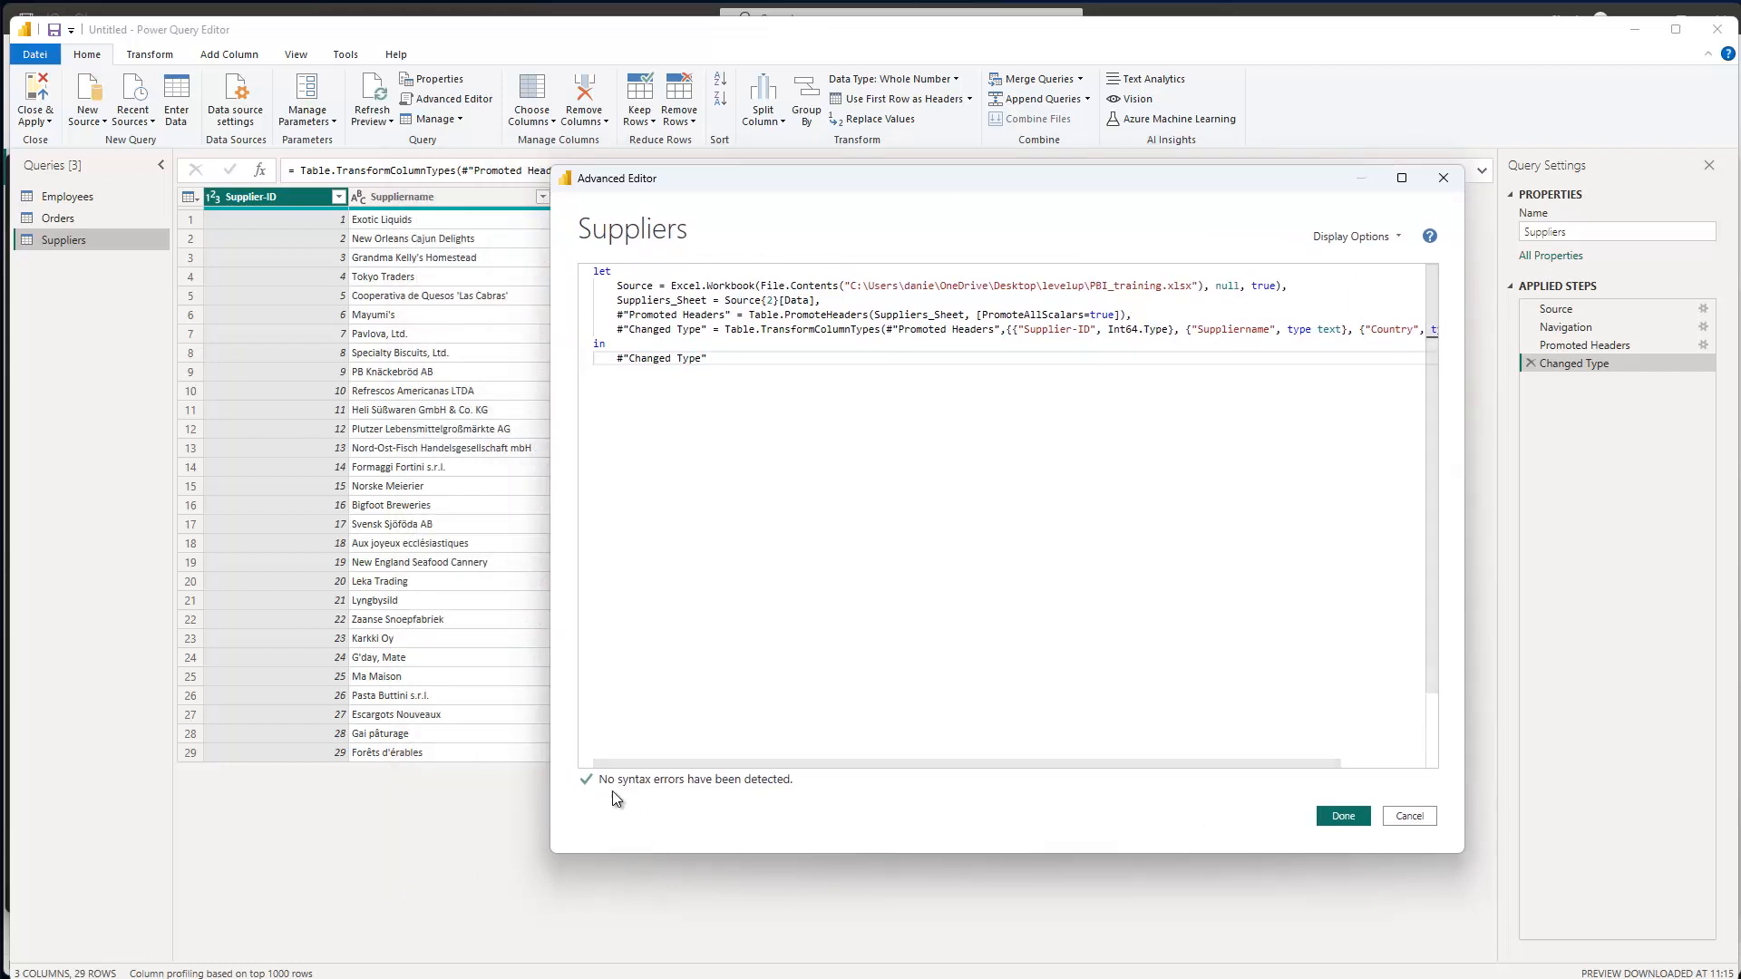
click(1349, 819)
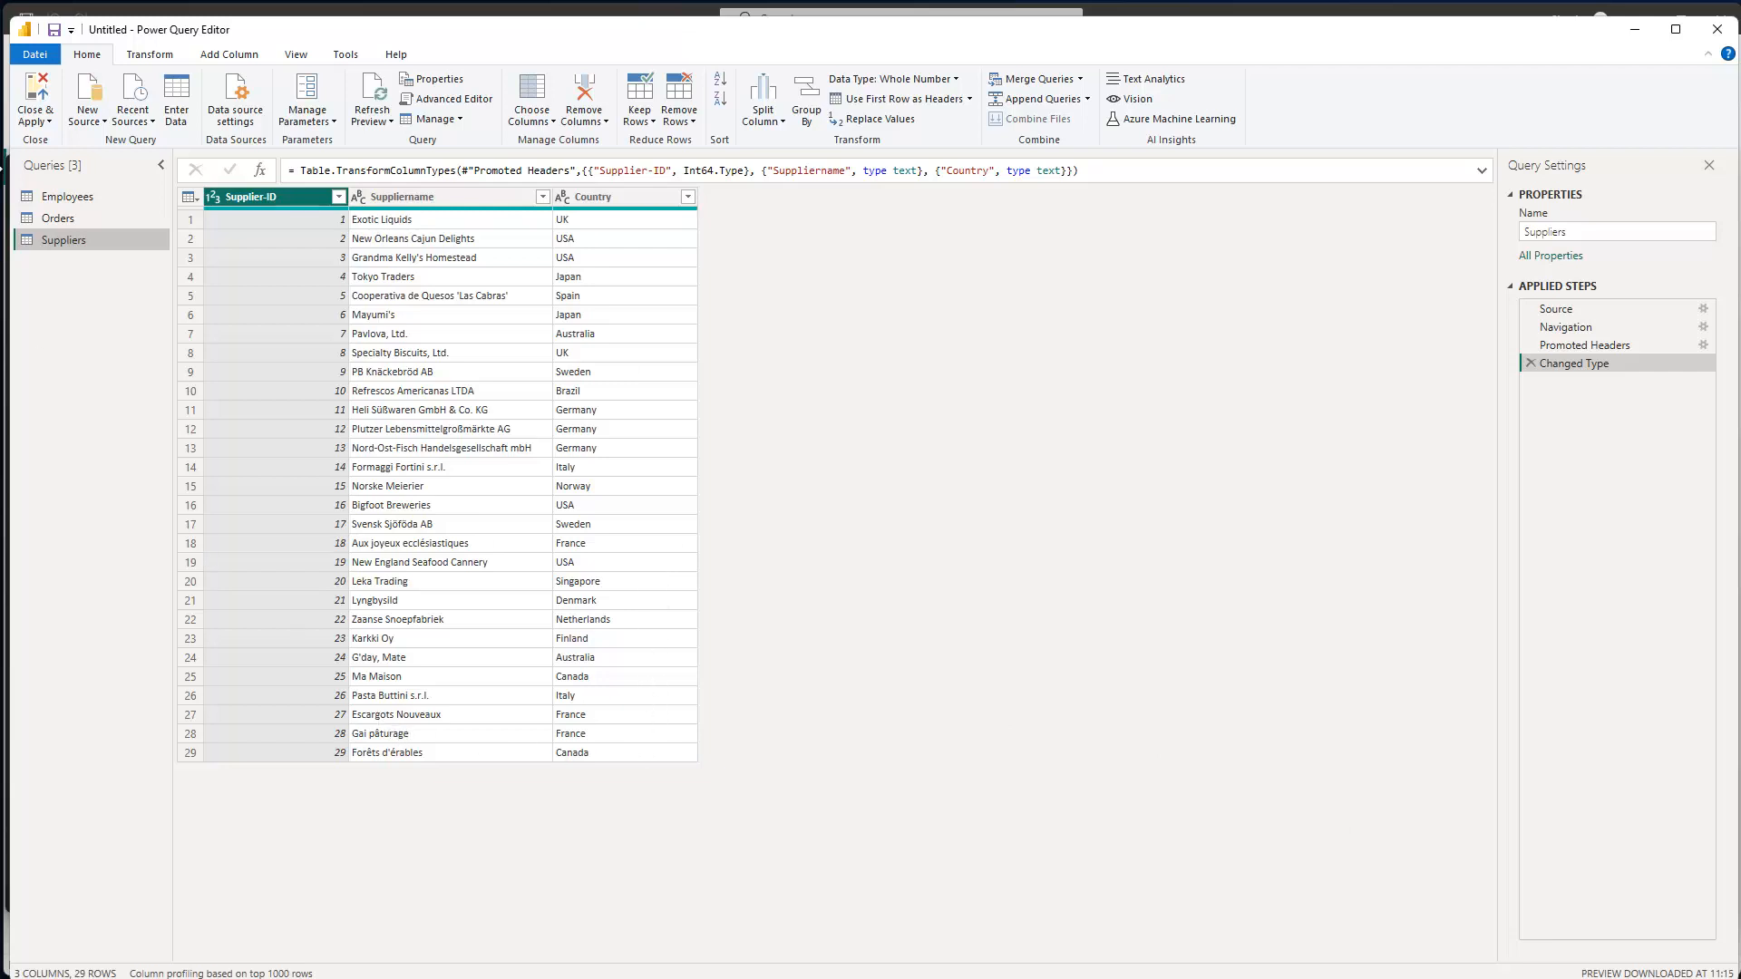
- Change the Orders query's sheet lookup to Source{0} in the Advanced Editor and confirm with Done
click(58, 220)
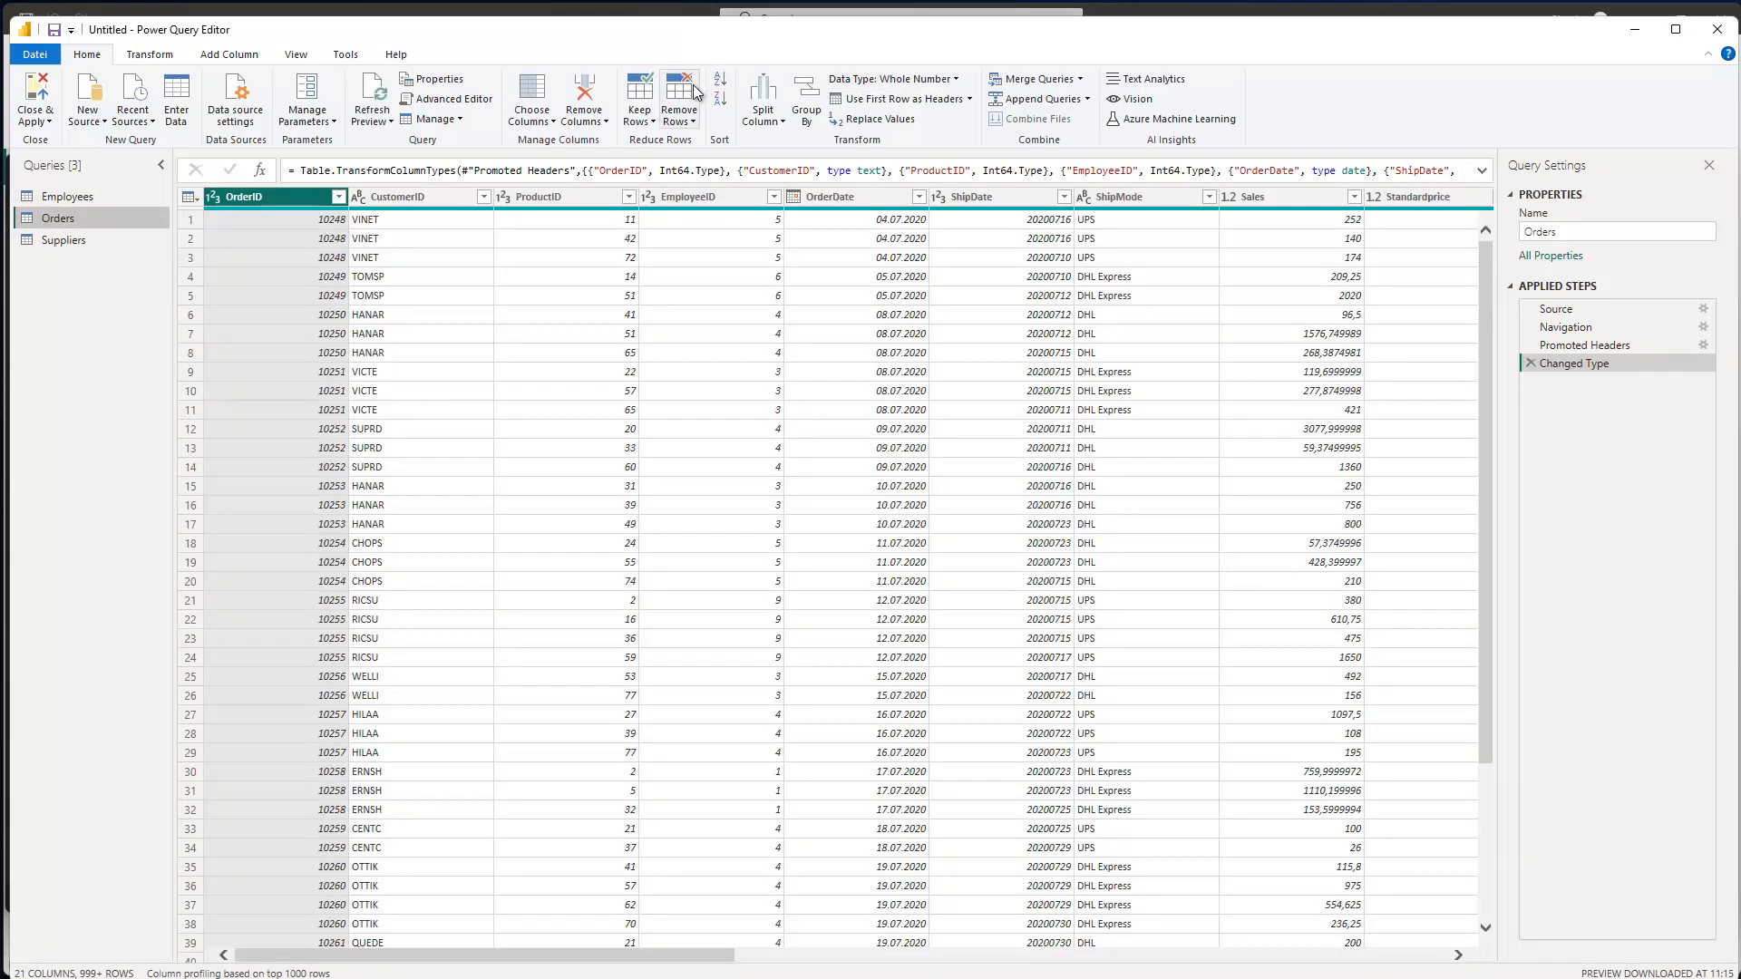
click(448, 98)
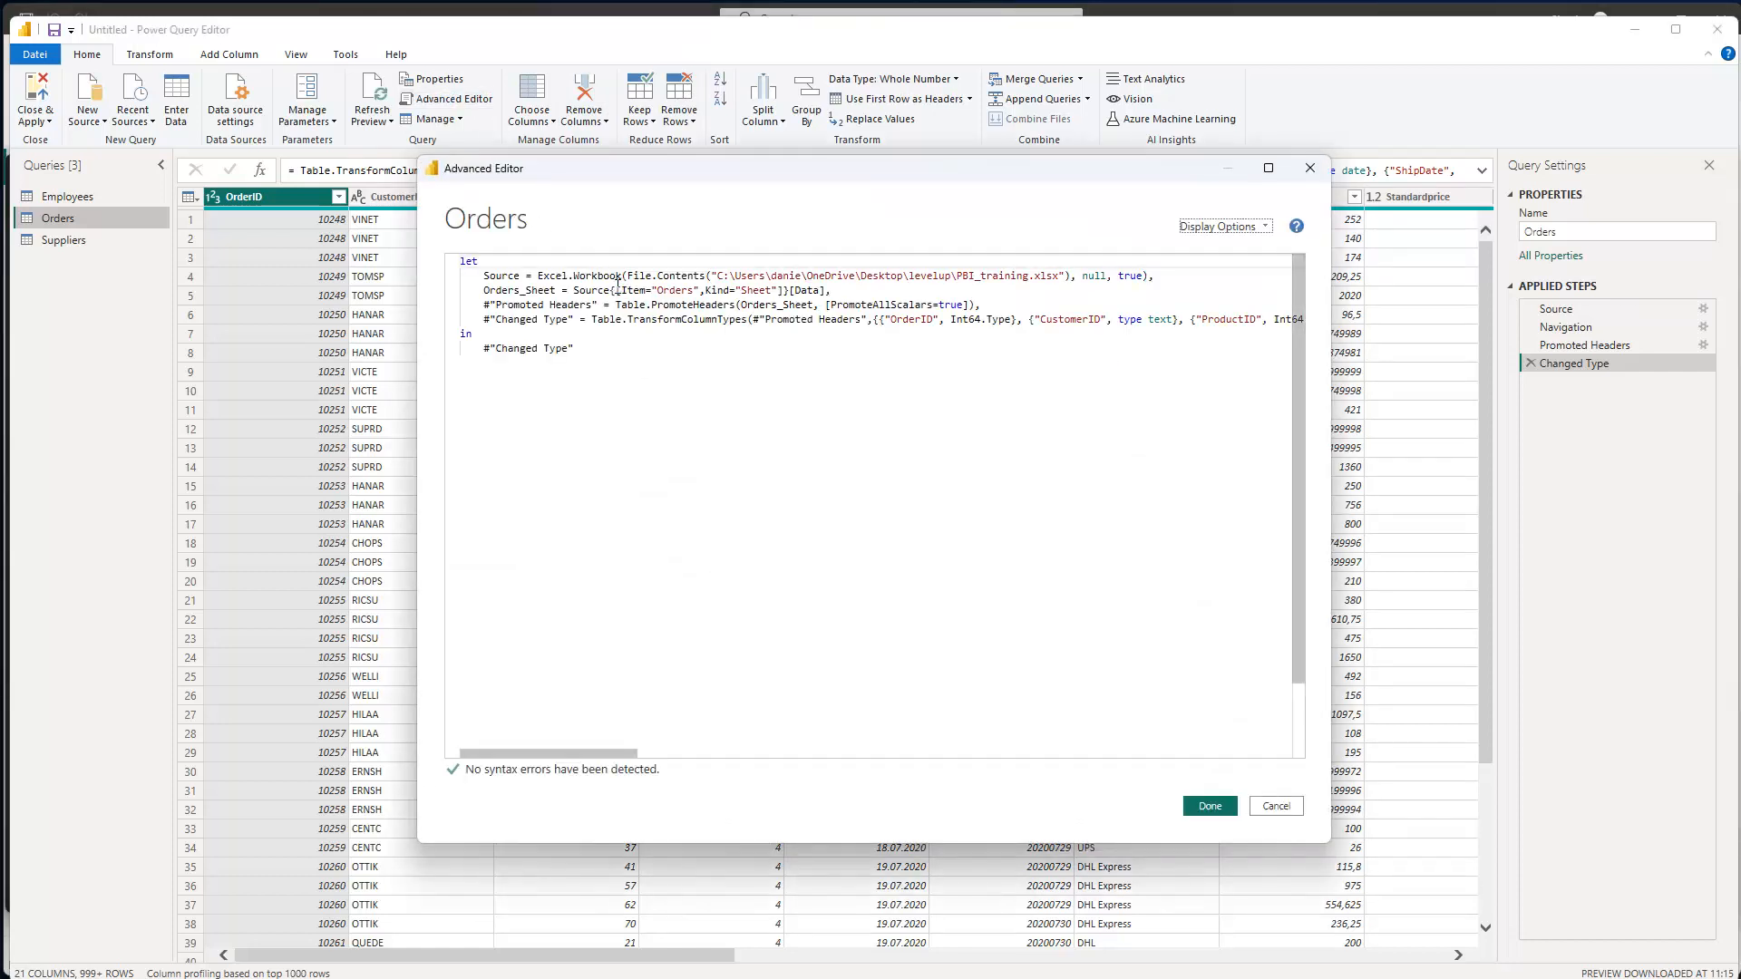
drag(618, 290, 784, 291)
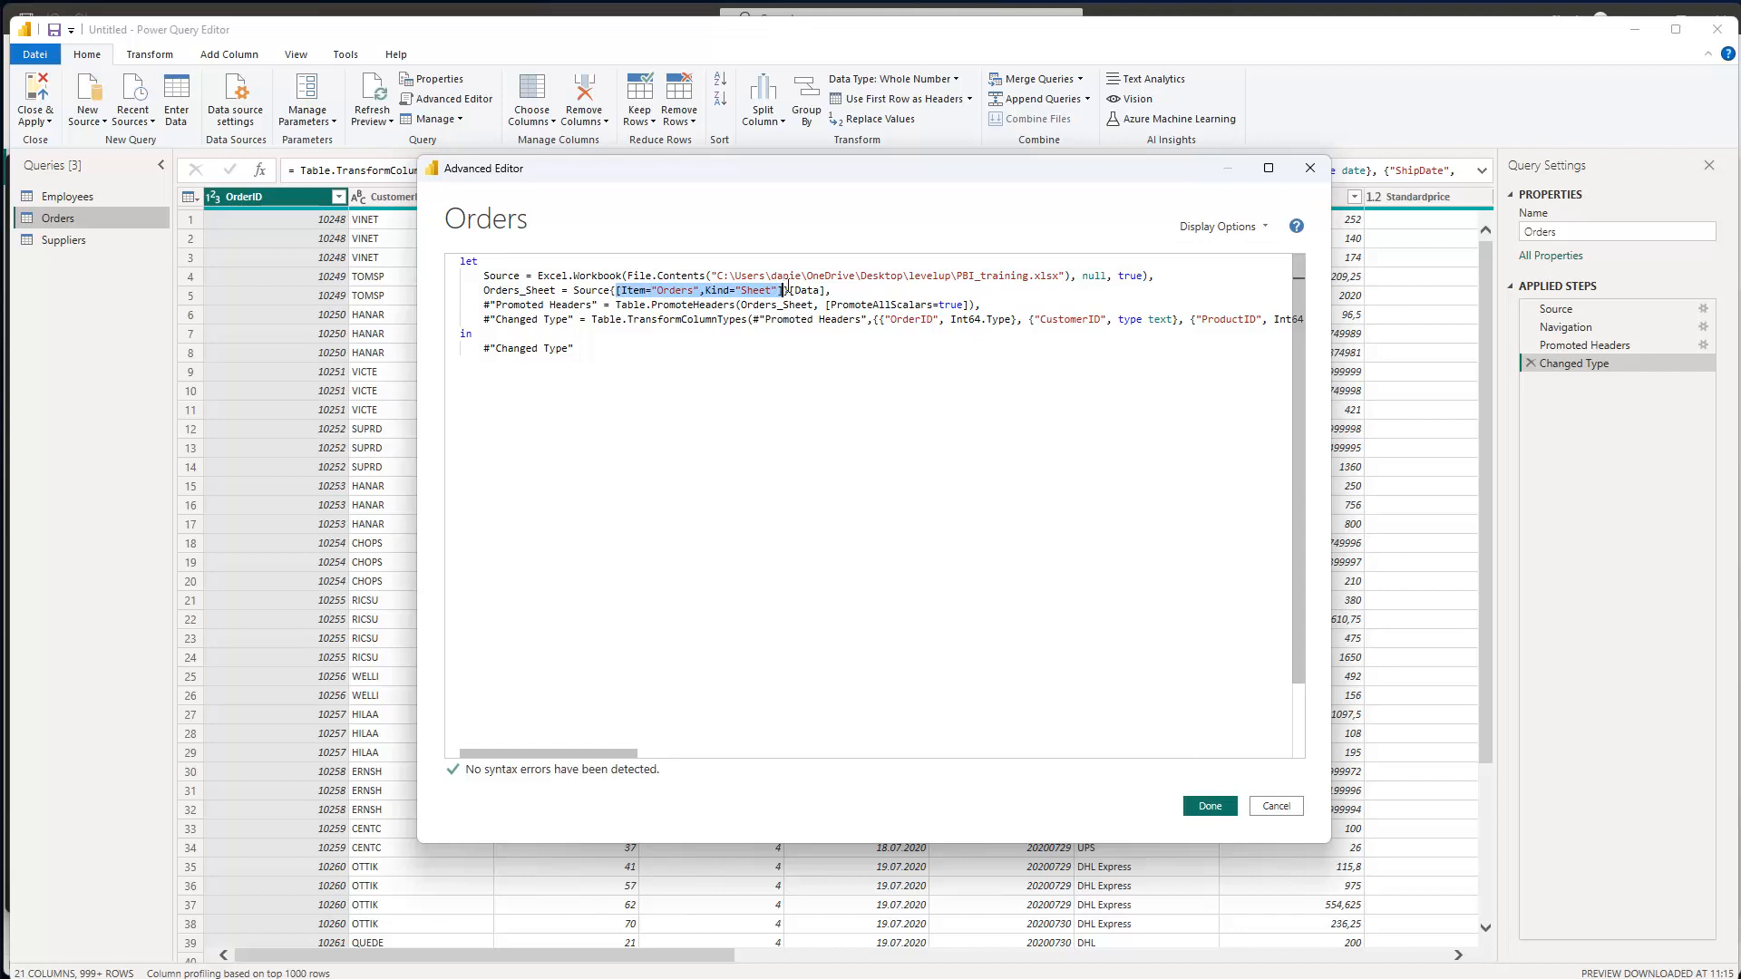
key(Delete)
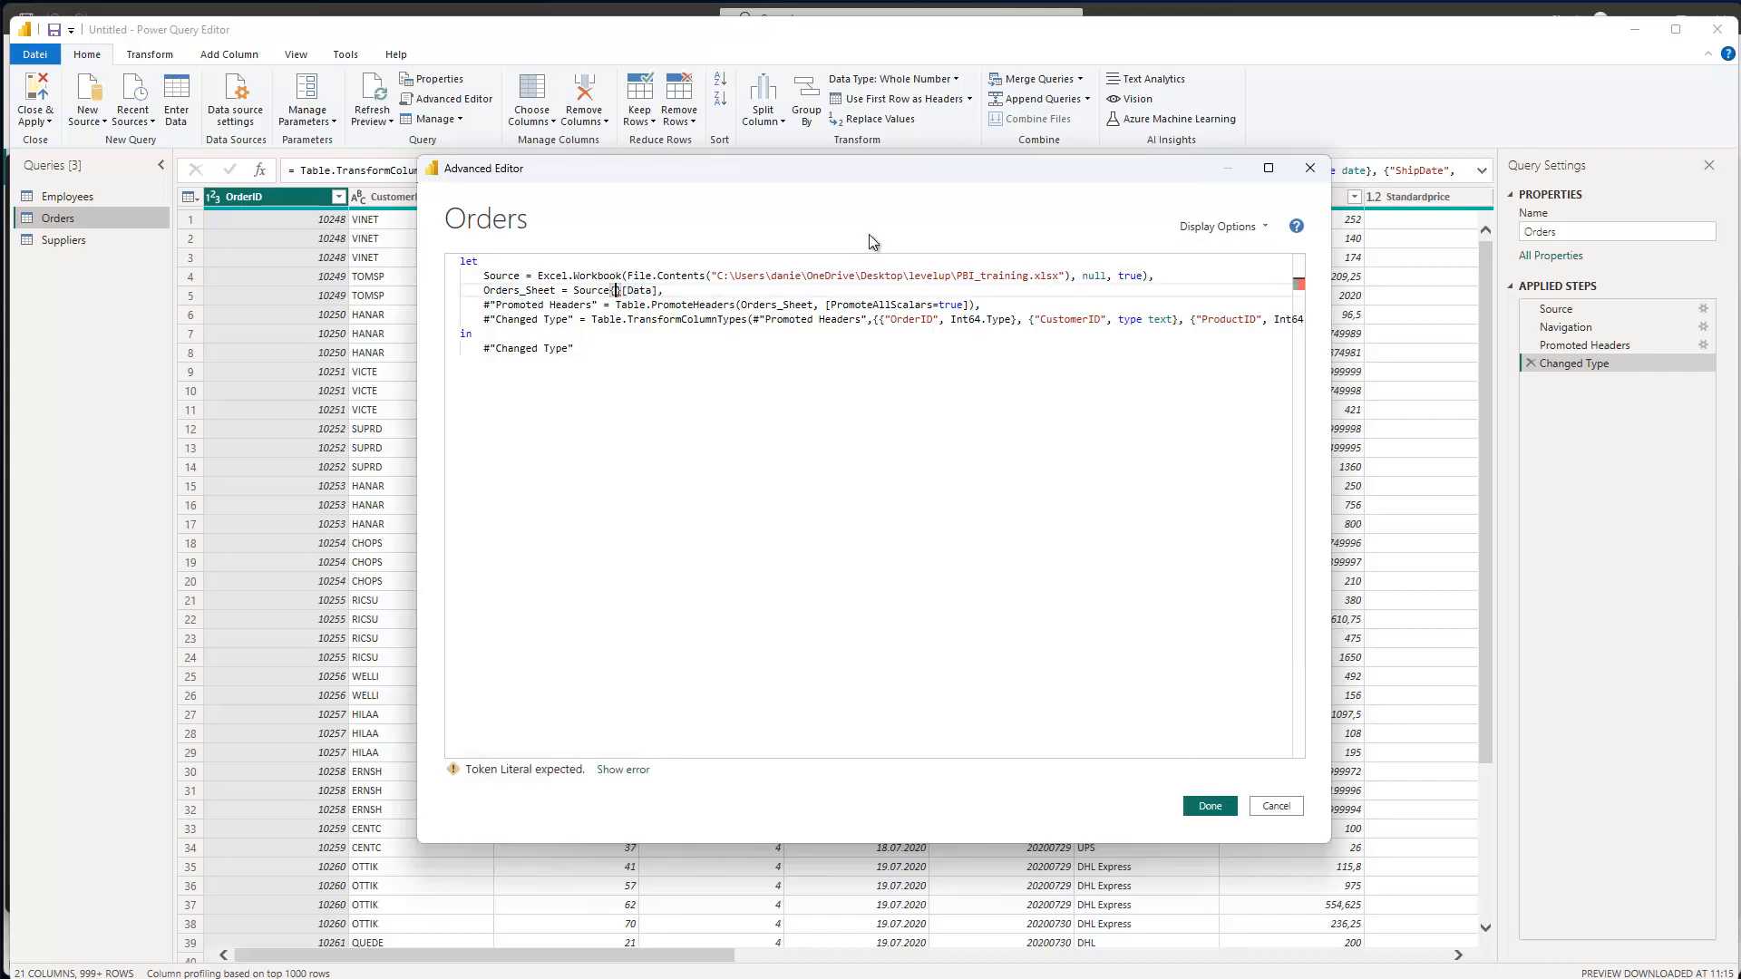
text(0)
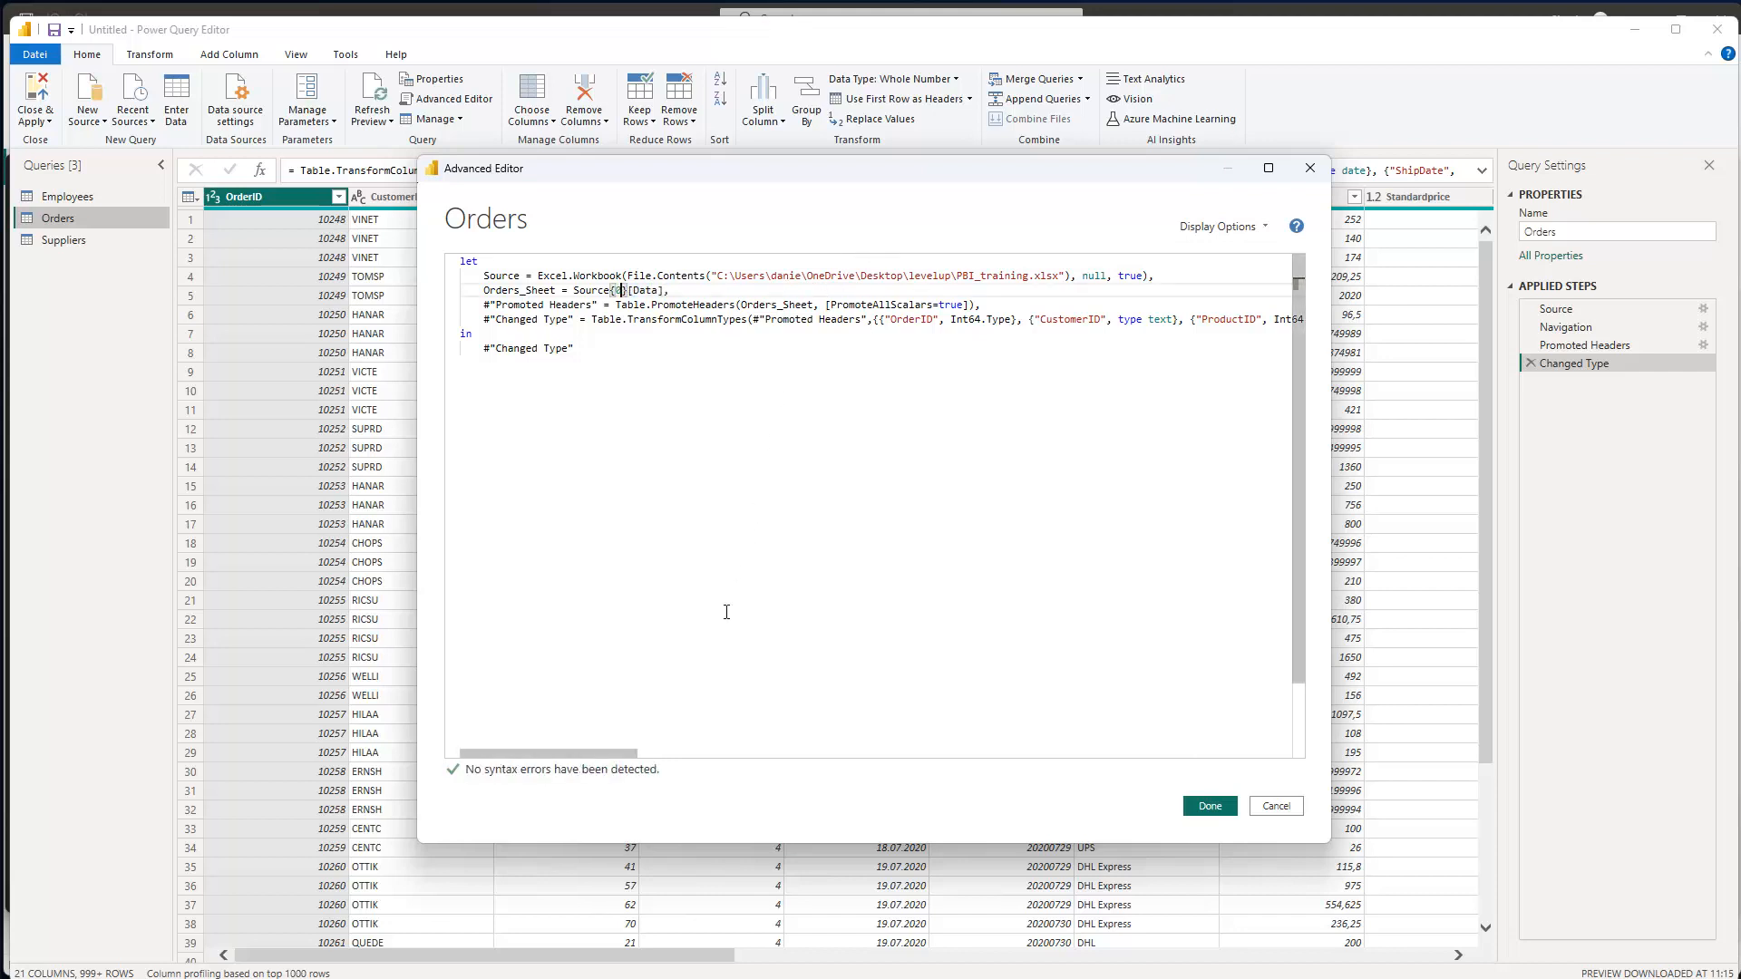
click(1211, 806)
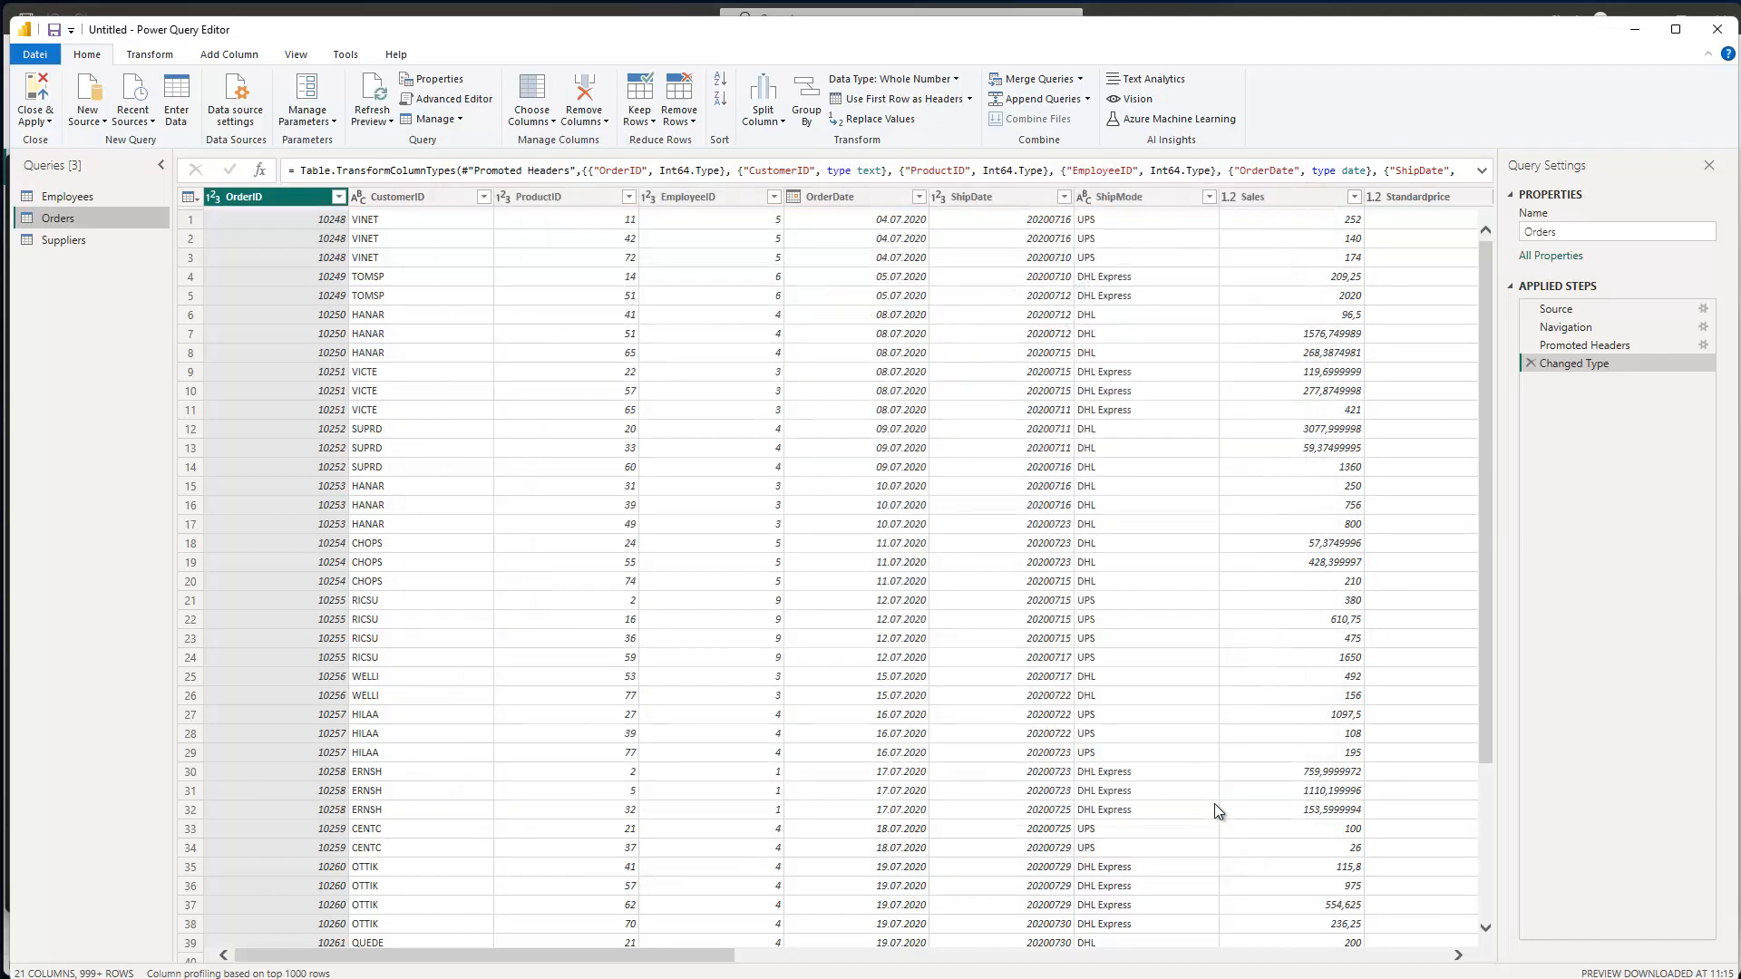
click(79, 198)
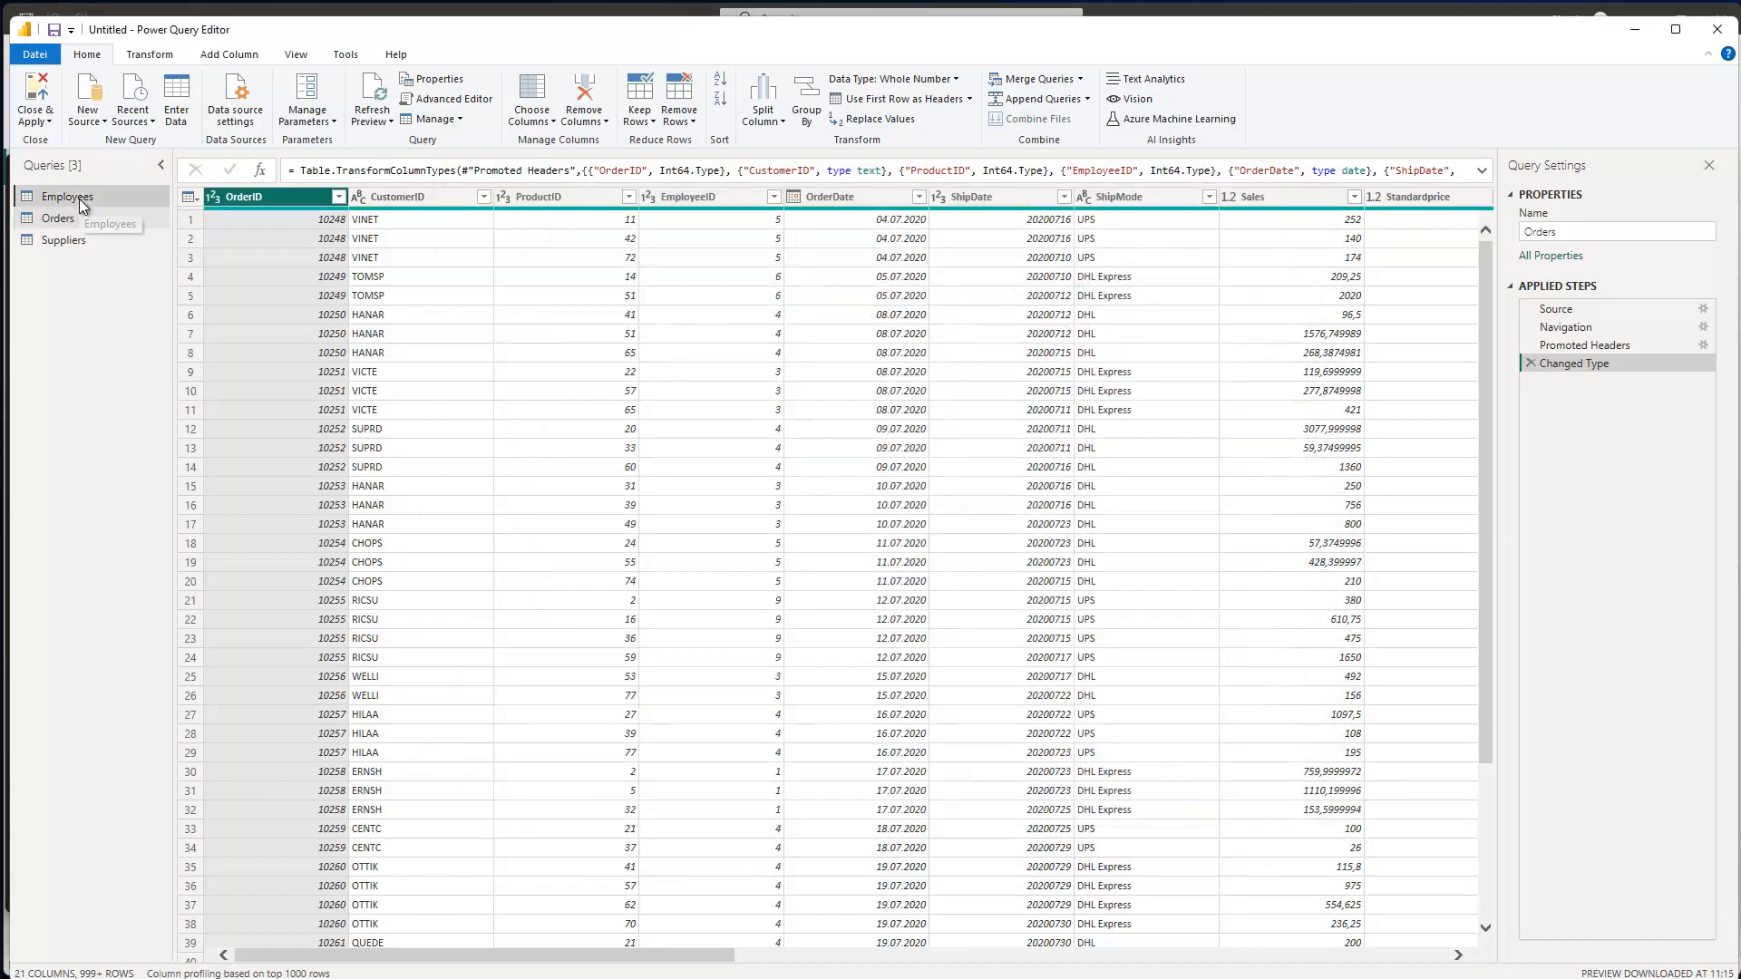
- Replace the Employees query's sheet-name lookup with Source{1}, confirm, then Close & Apply
click(437, 100)
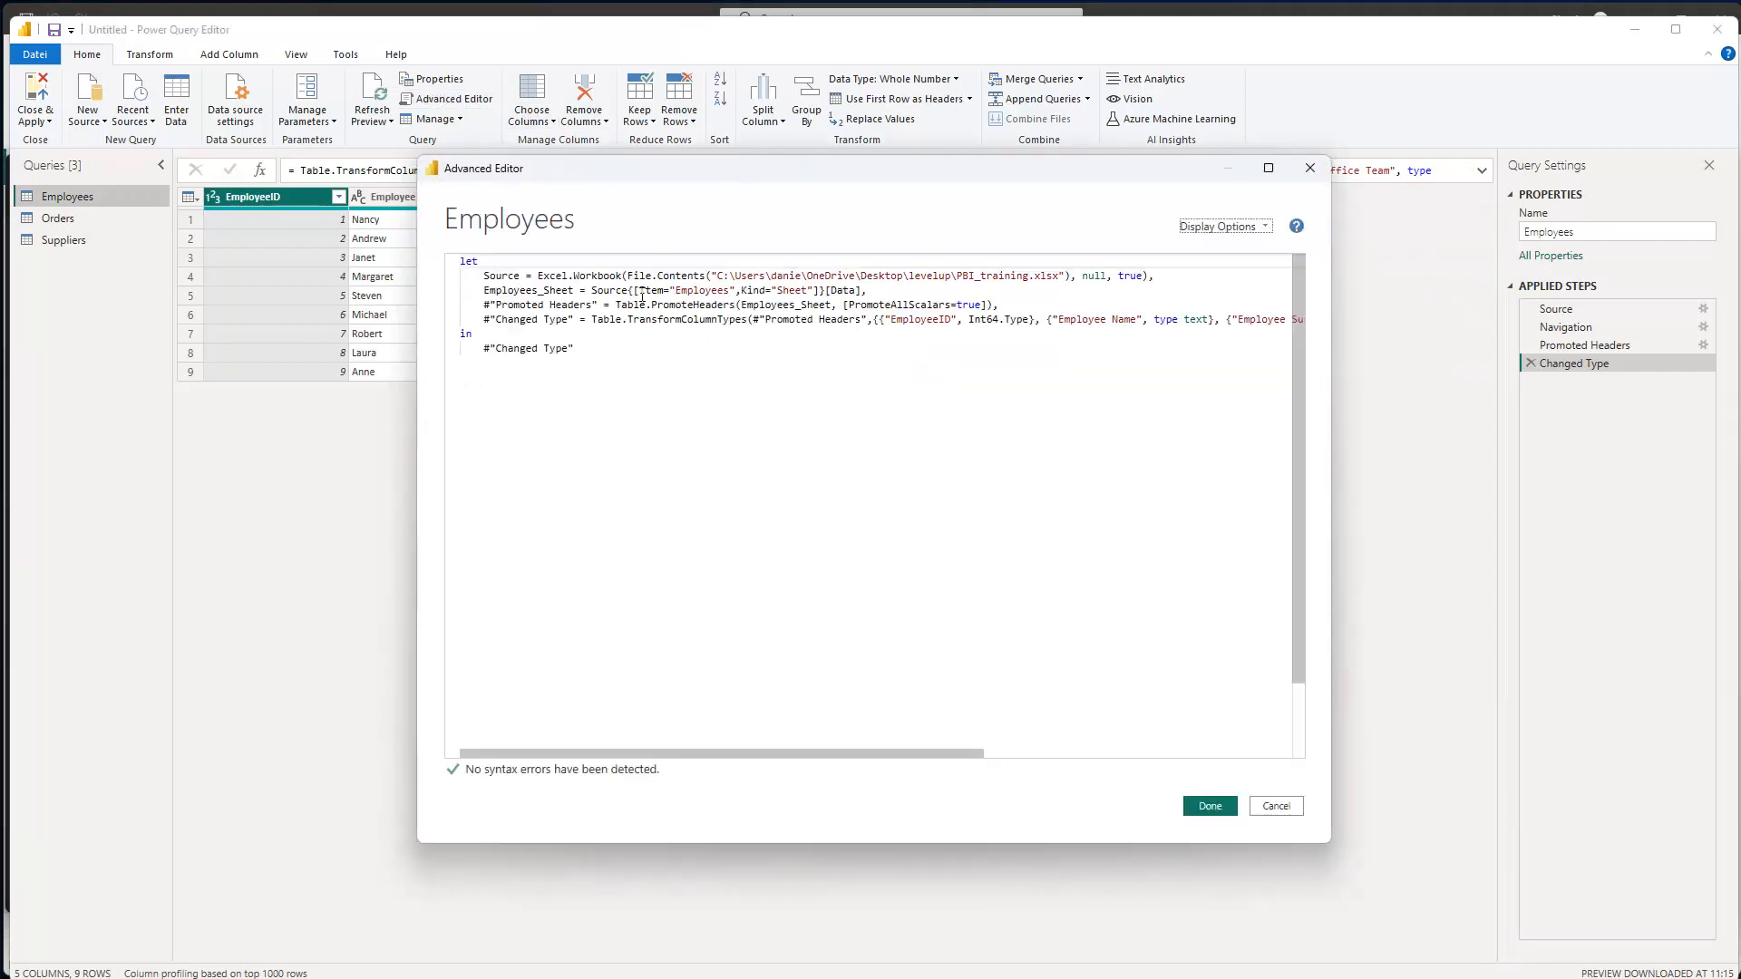
drag(638, 290, 821, 290)
key(BackSpace)
key(BackSpace)
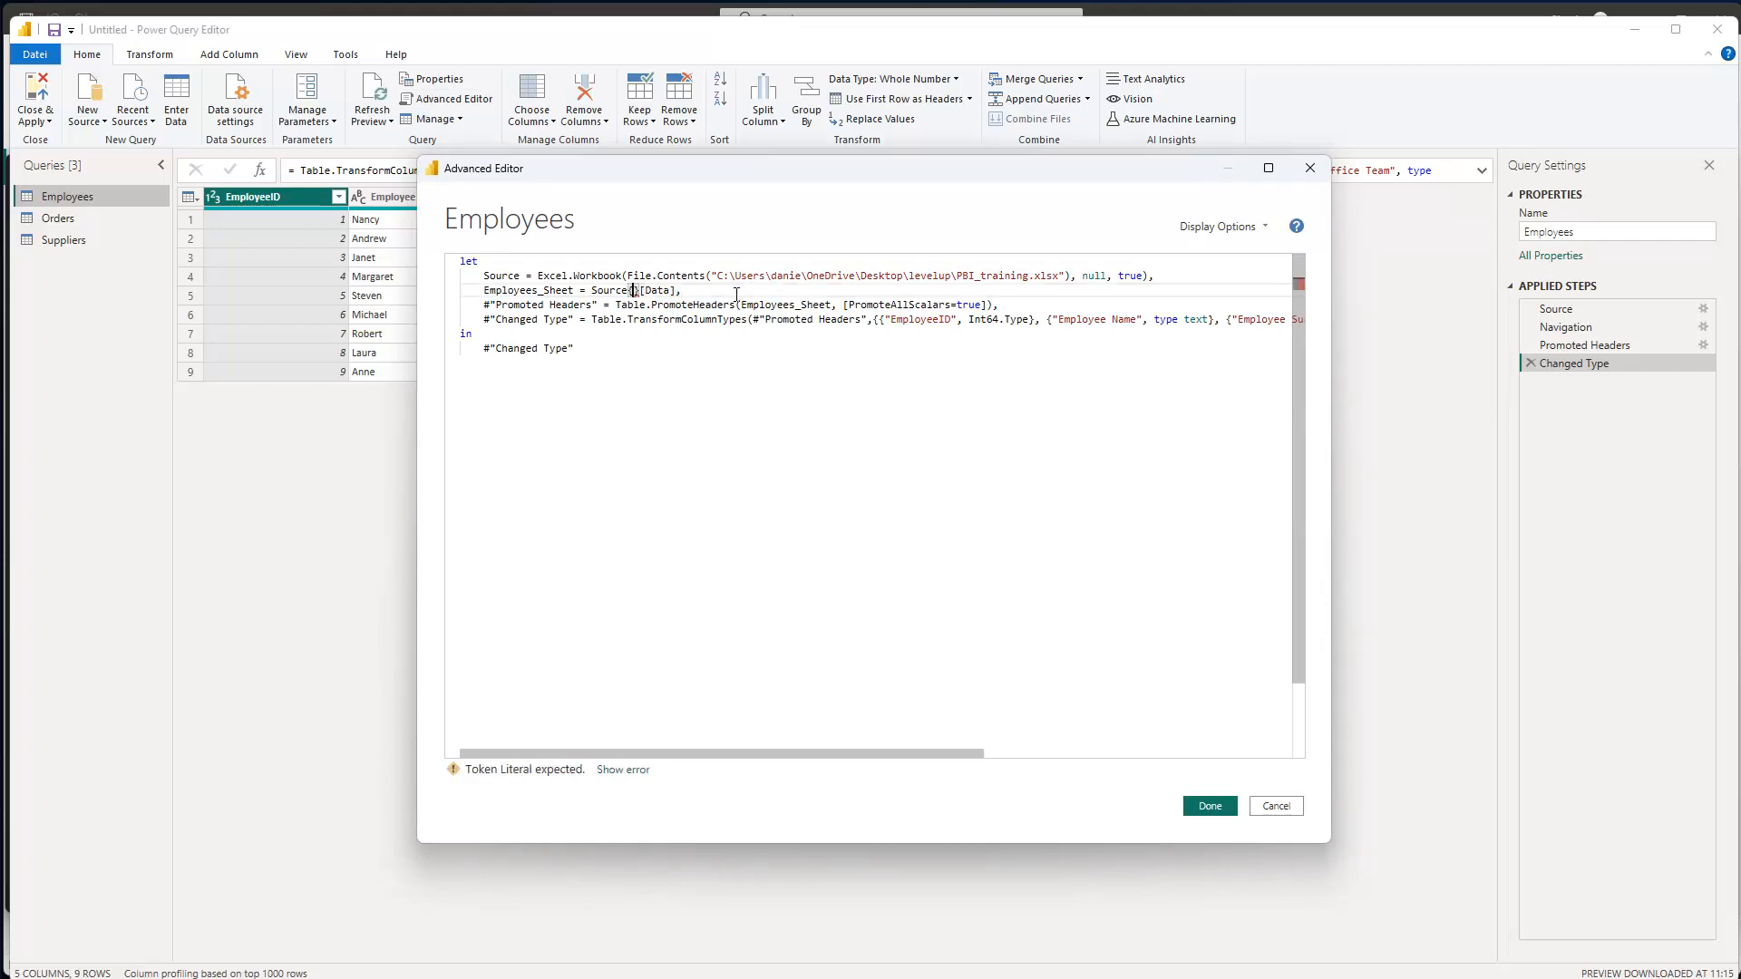
text(1)
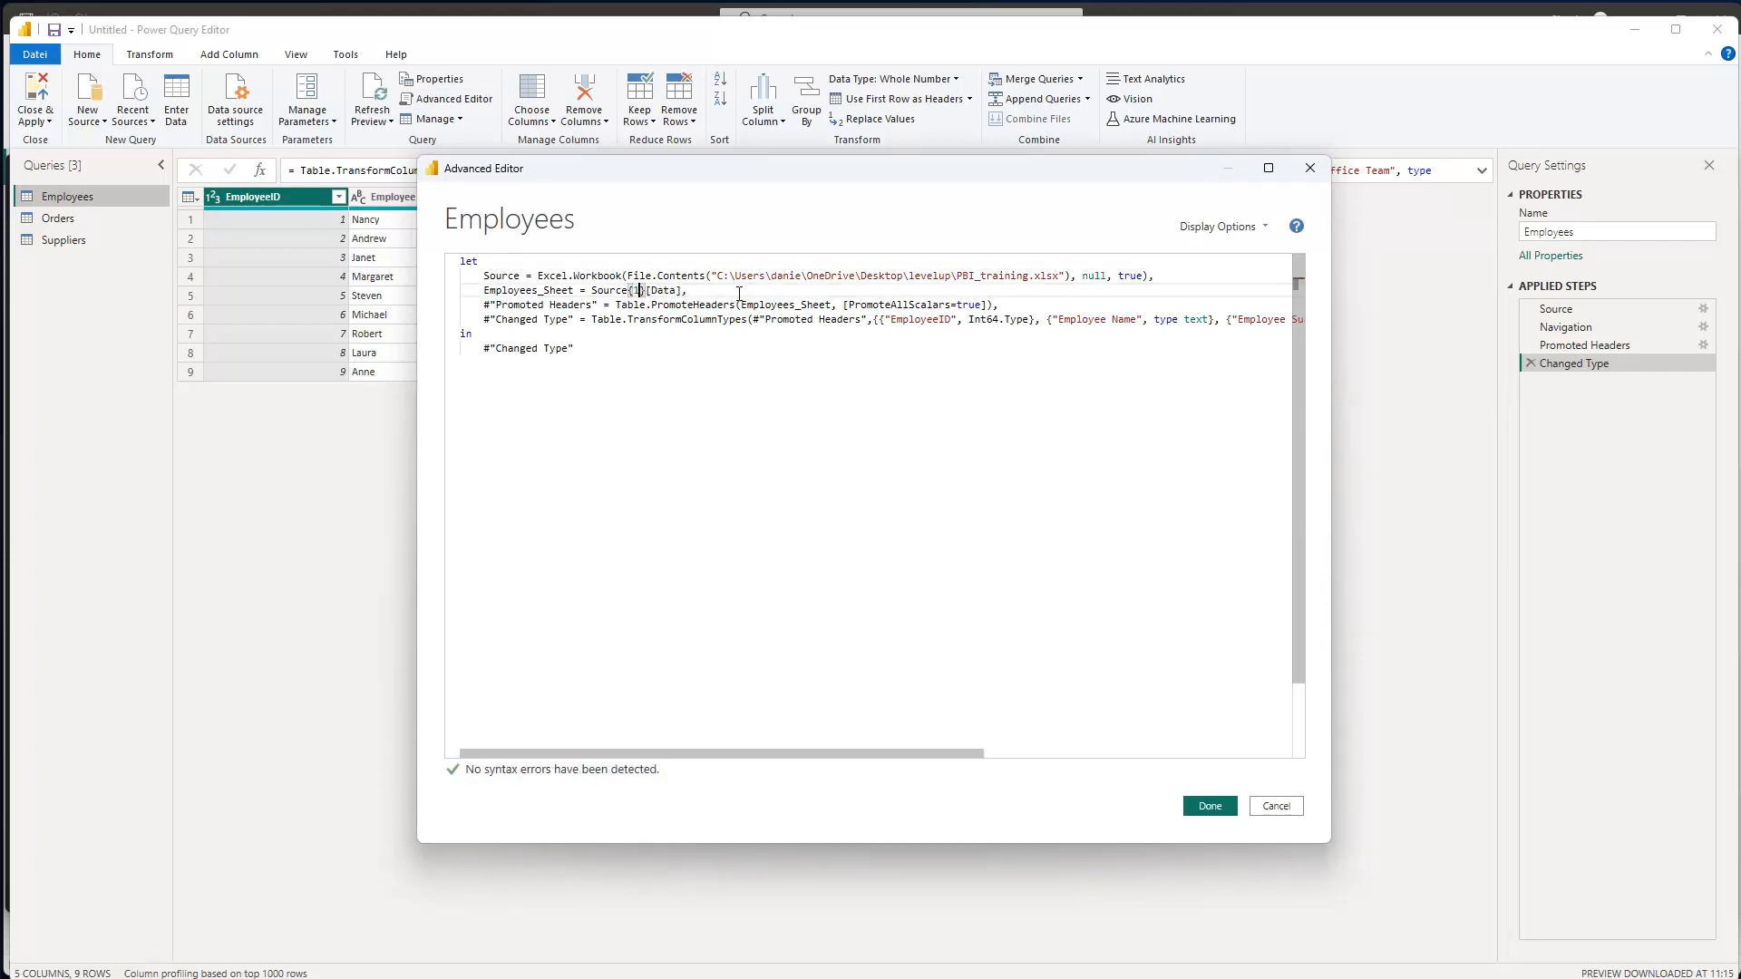
click(1211, 807)
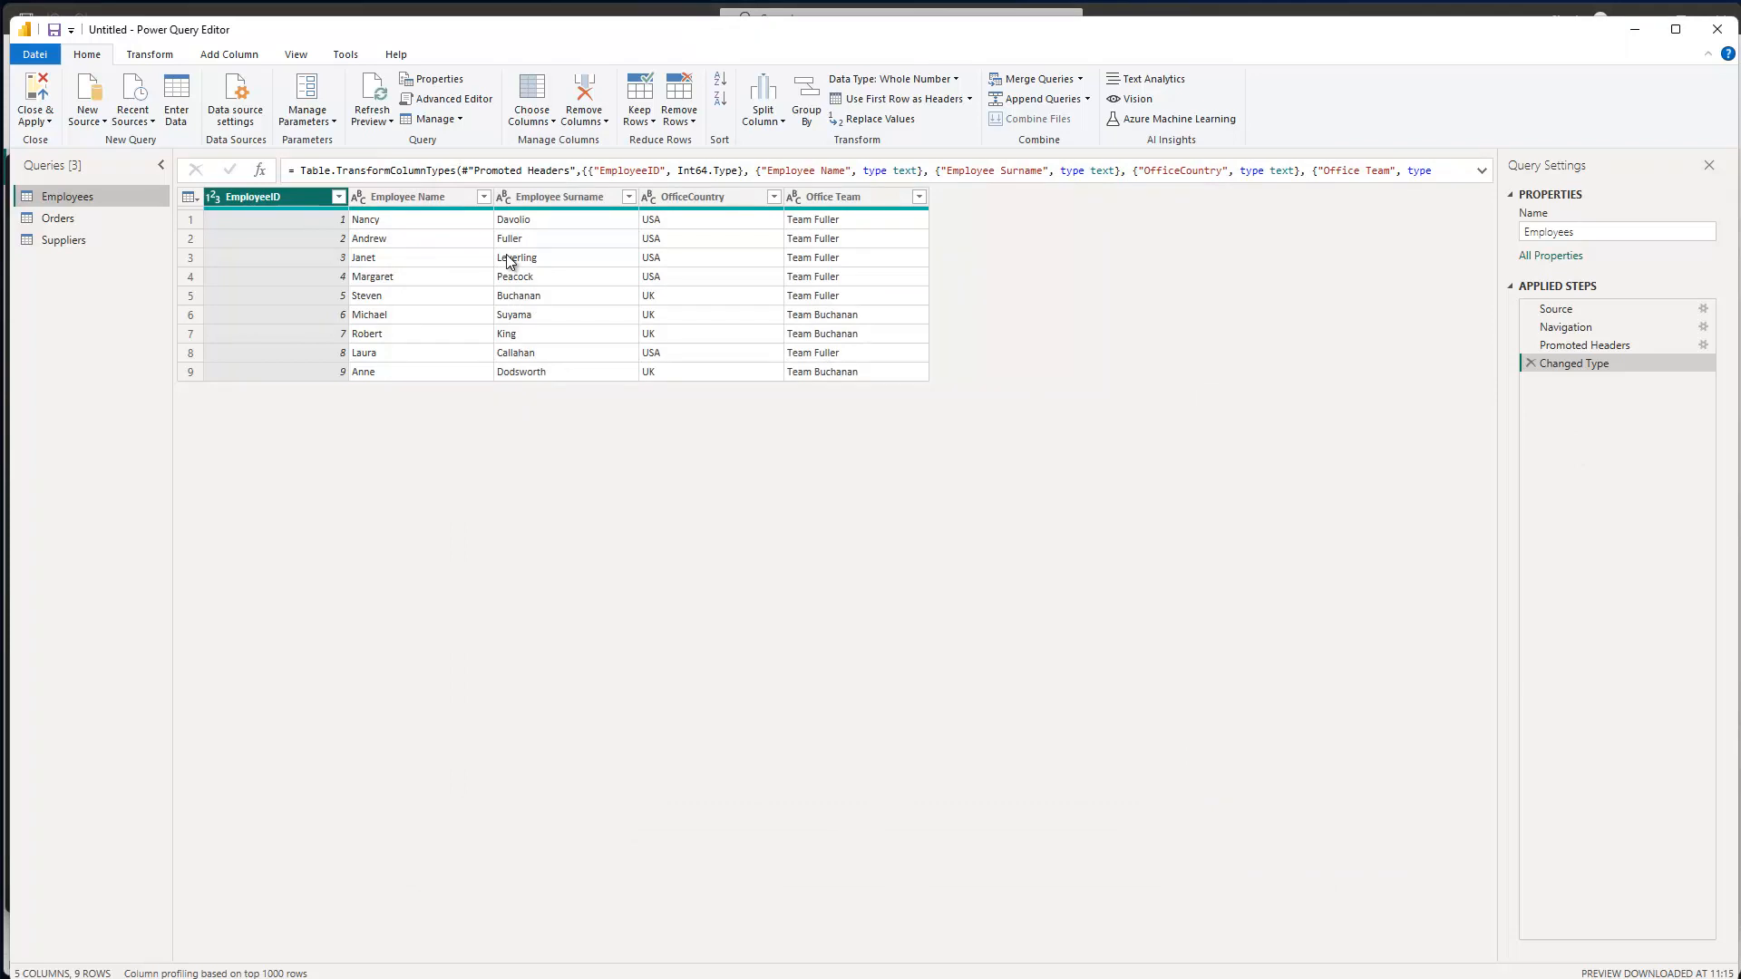
click(37, 95)
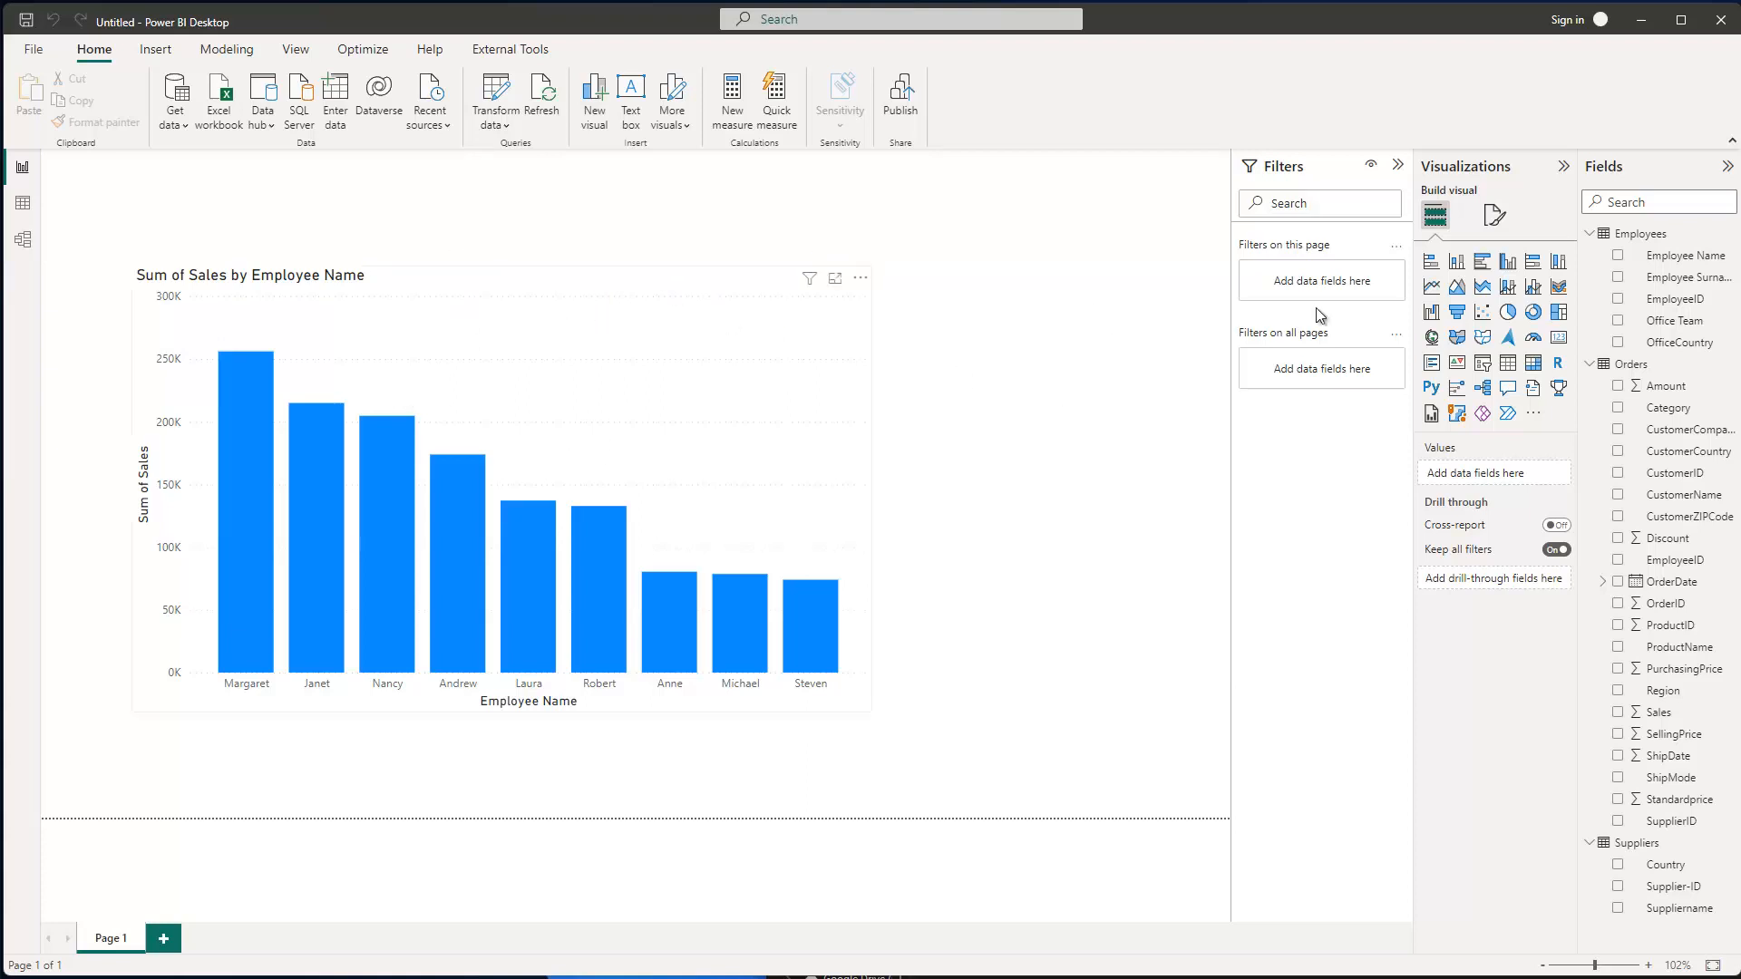
- Collapse the Orders, Suppliers and Employees tables in the Fields pane
click(1589, 363)
click(1588, 388)
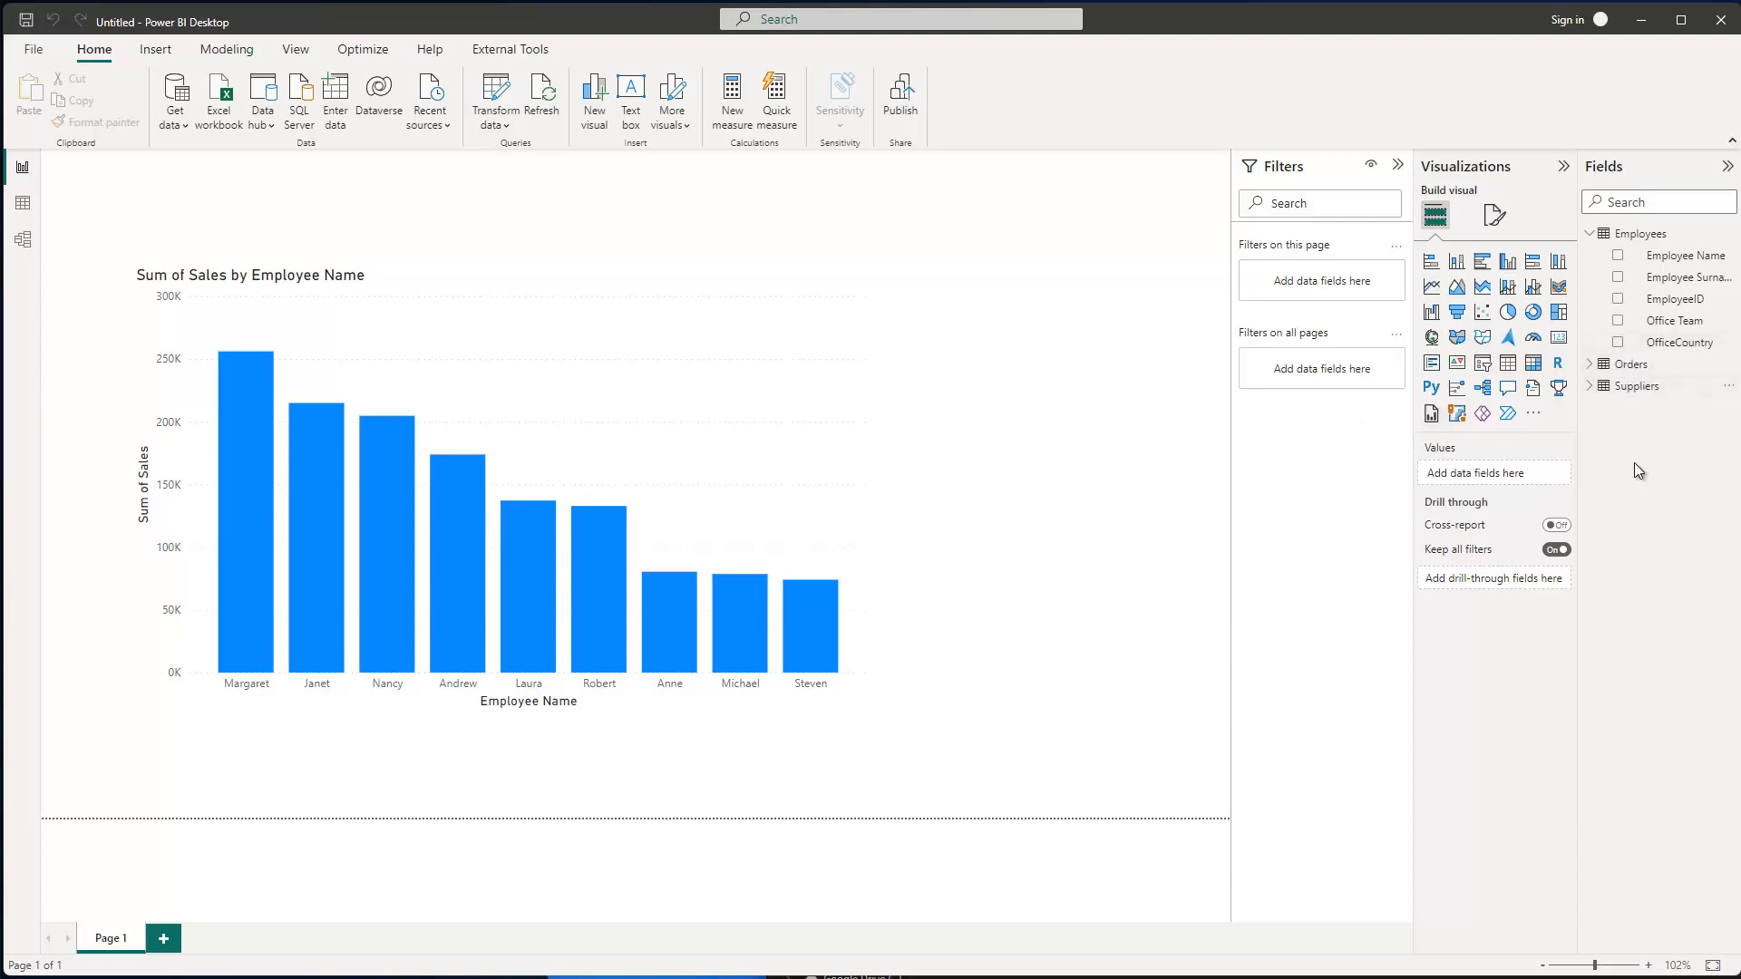
click(1589, 234)
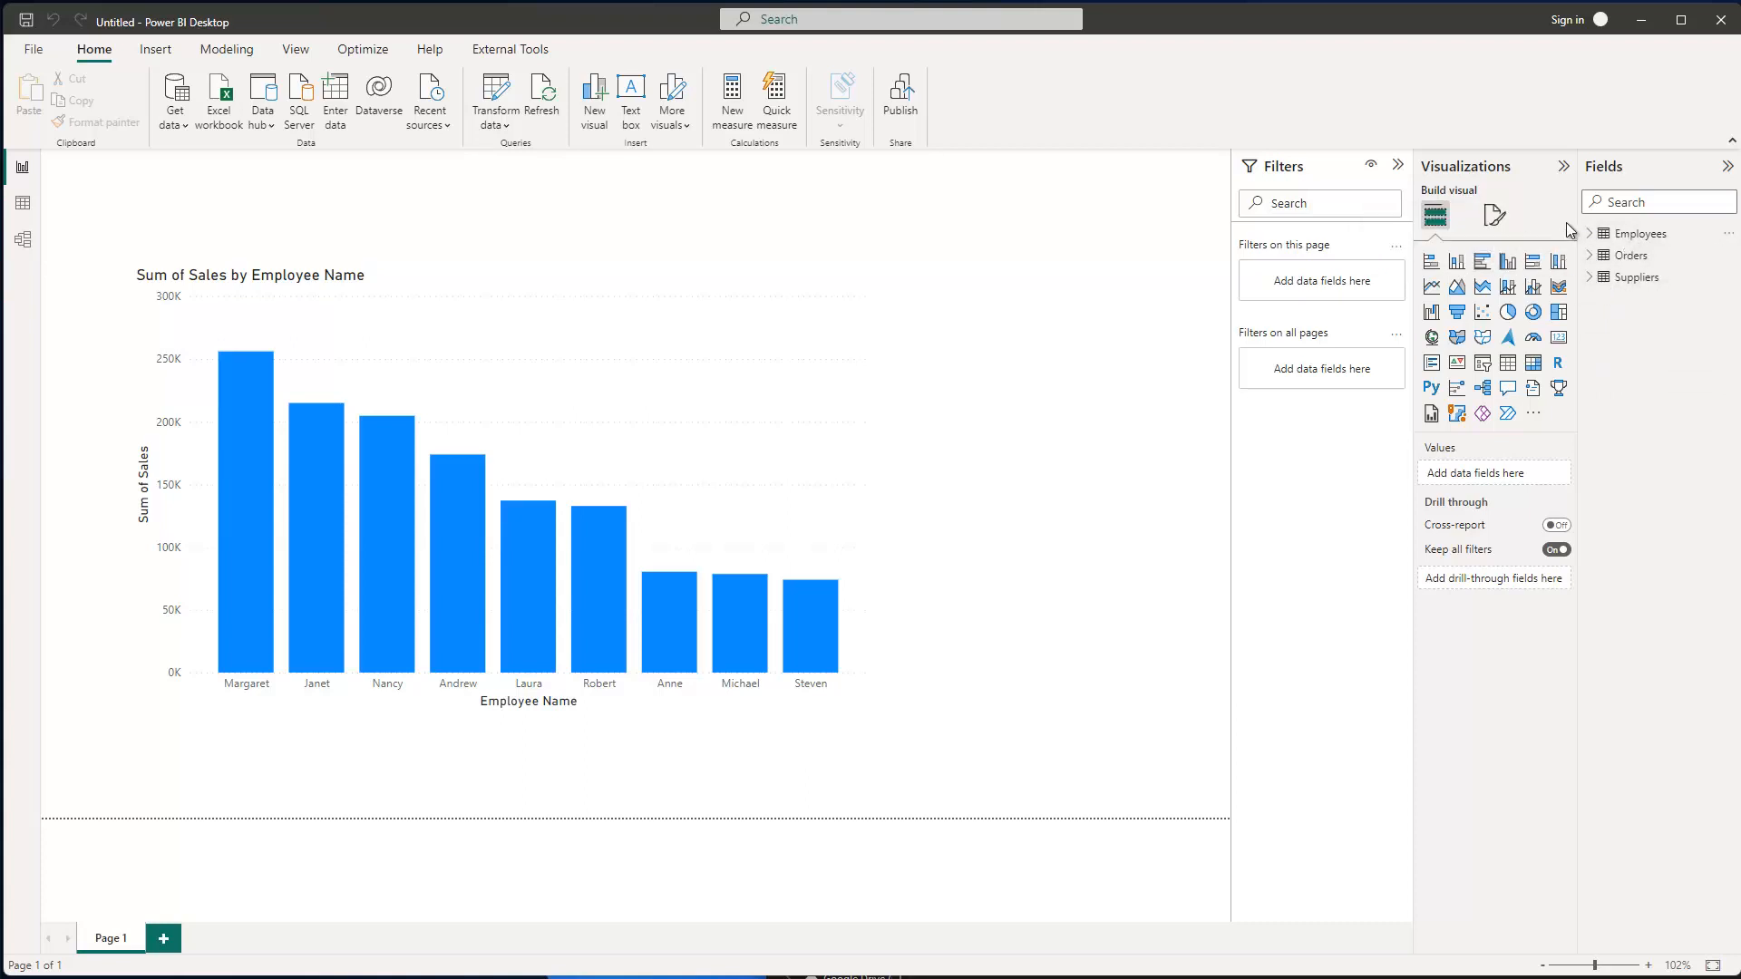
mouse_move(1602, 262)
- Open PBI_training.xlsx from the levelup folder and rename the Orders sheet to Orders_23
key(alt+Tab)
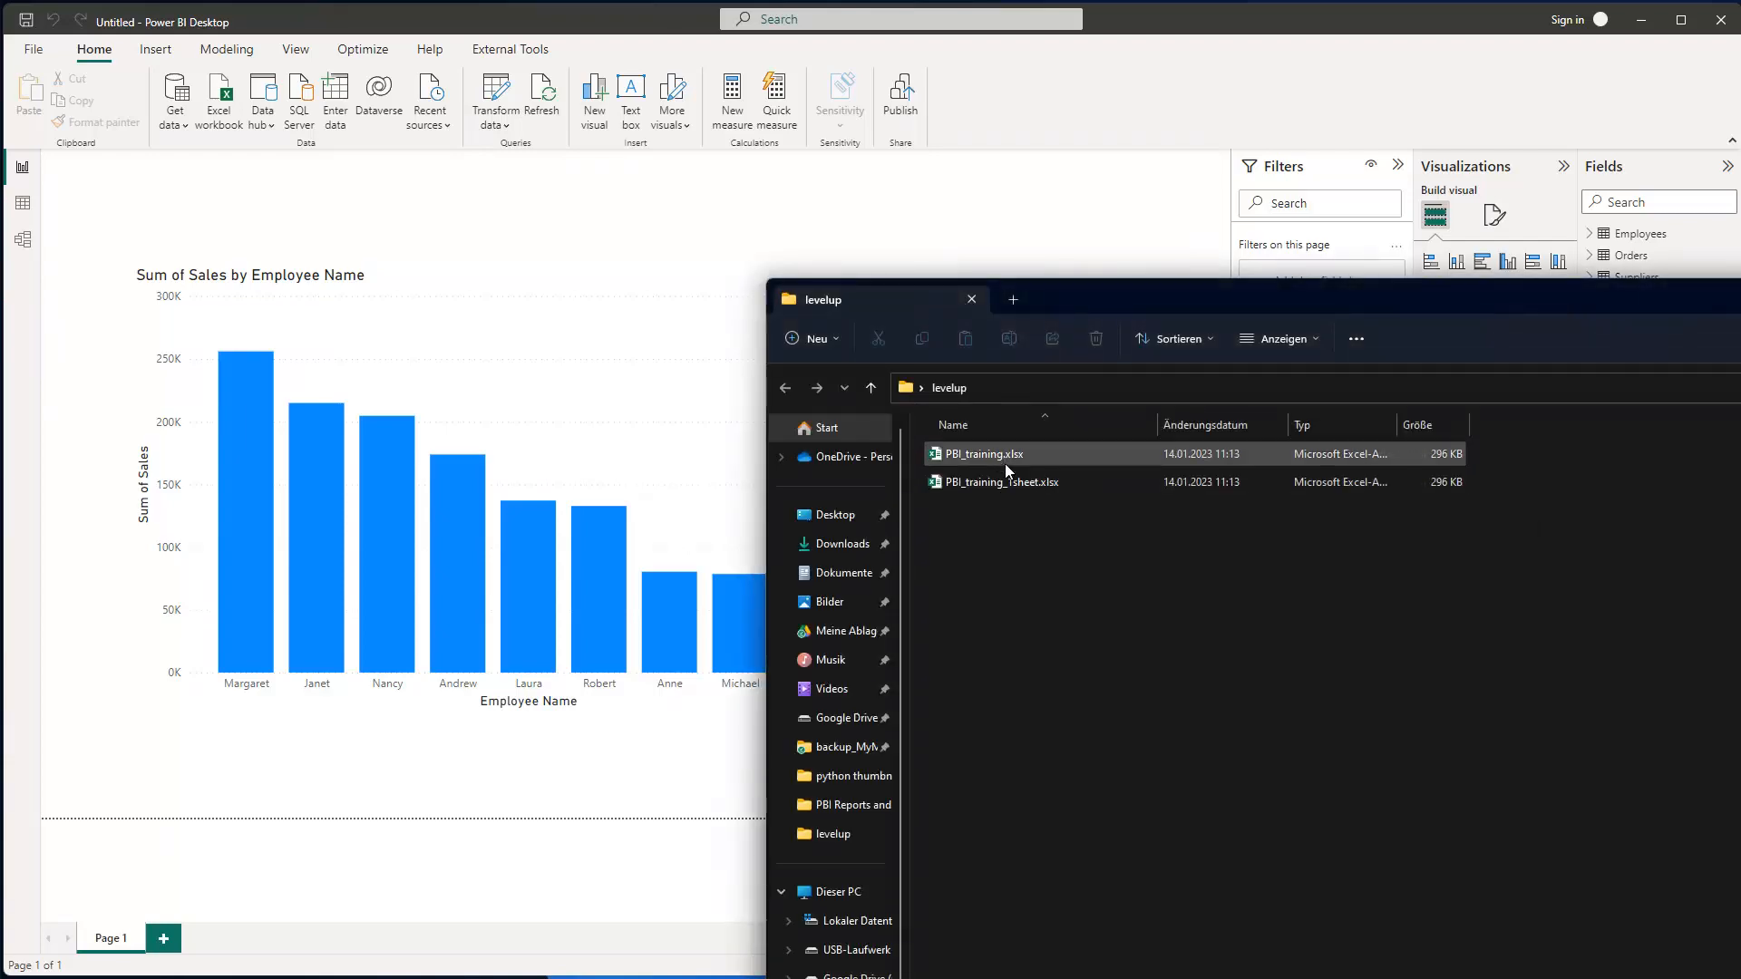
key(Return)
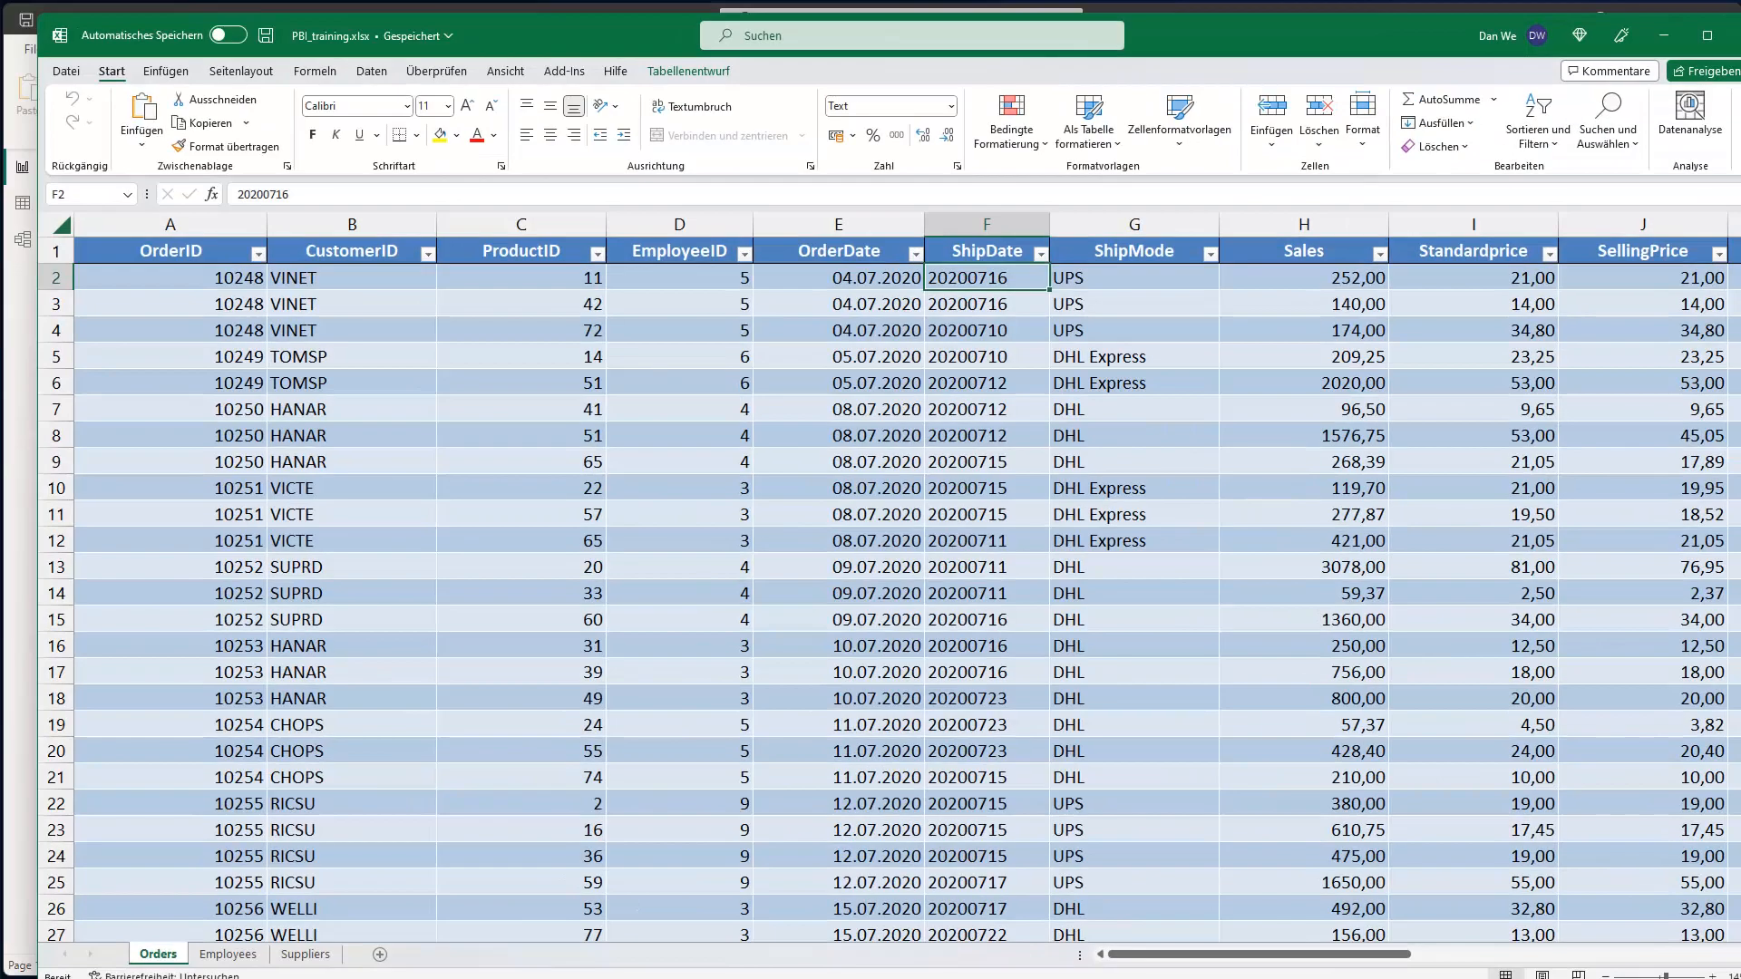
double_click(157, 959)
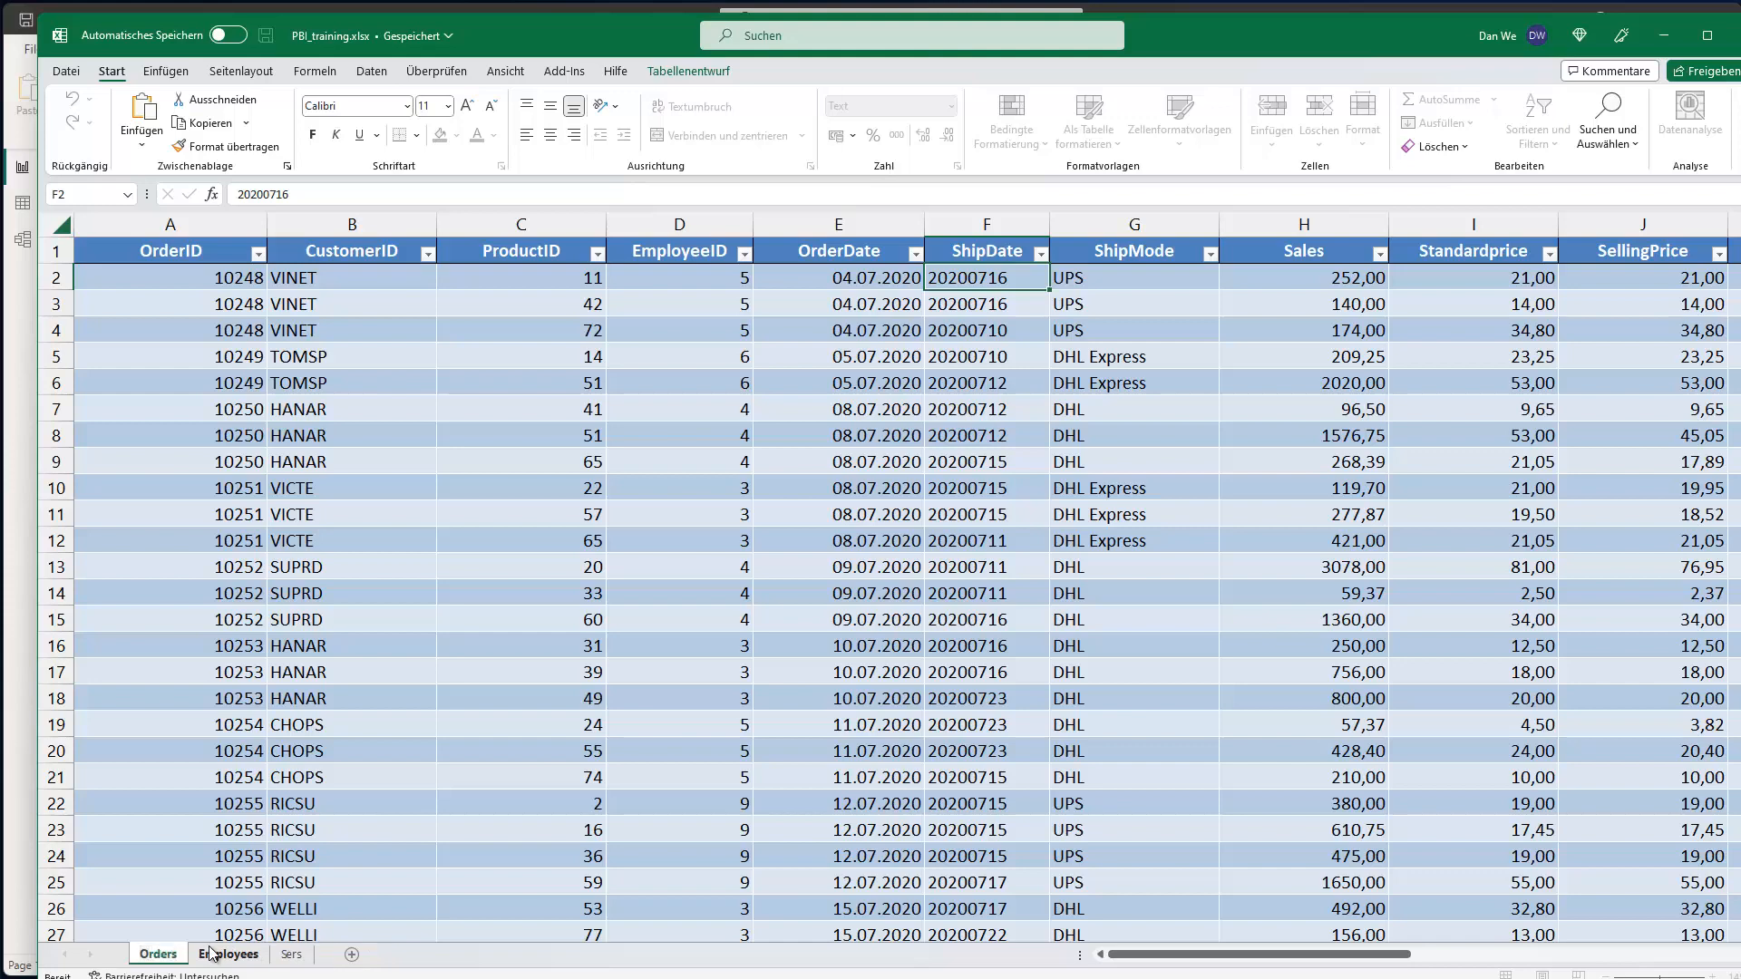
text(_23)
click(225, 958)
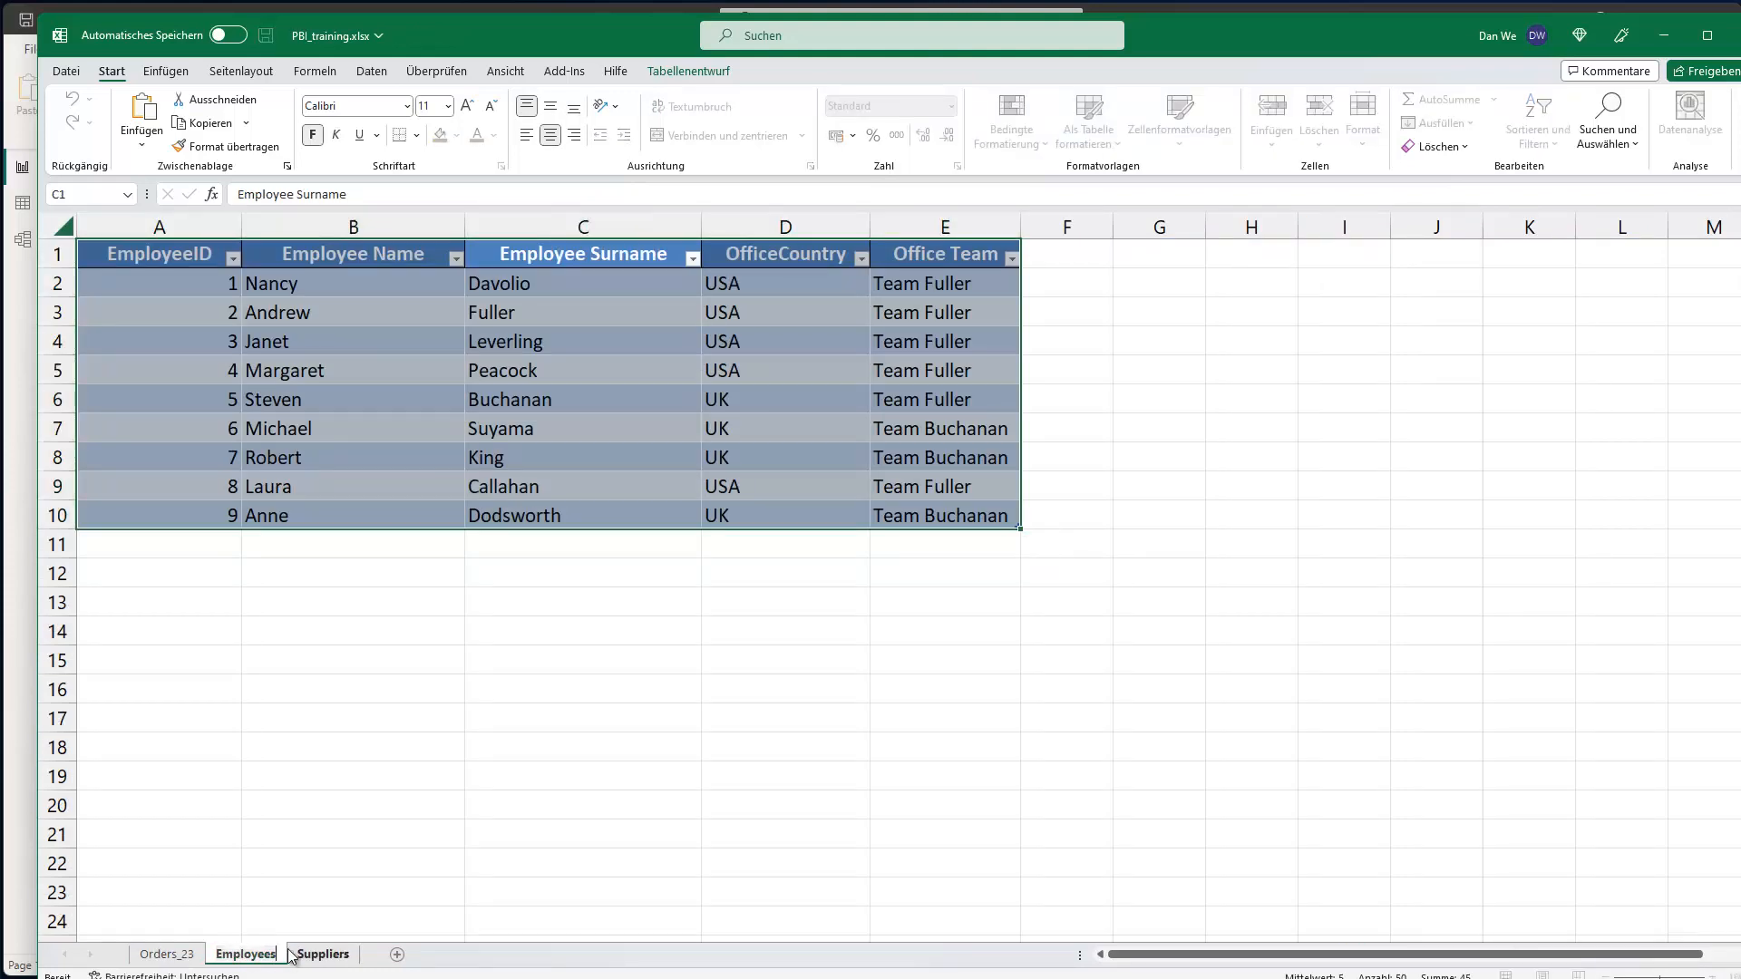
- Rename the remaining sheets to Employees_23 and Suppliers_23
double_click(290, 953)
click(290, 954)
text(_23)
key(Return)
click(363, 953)
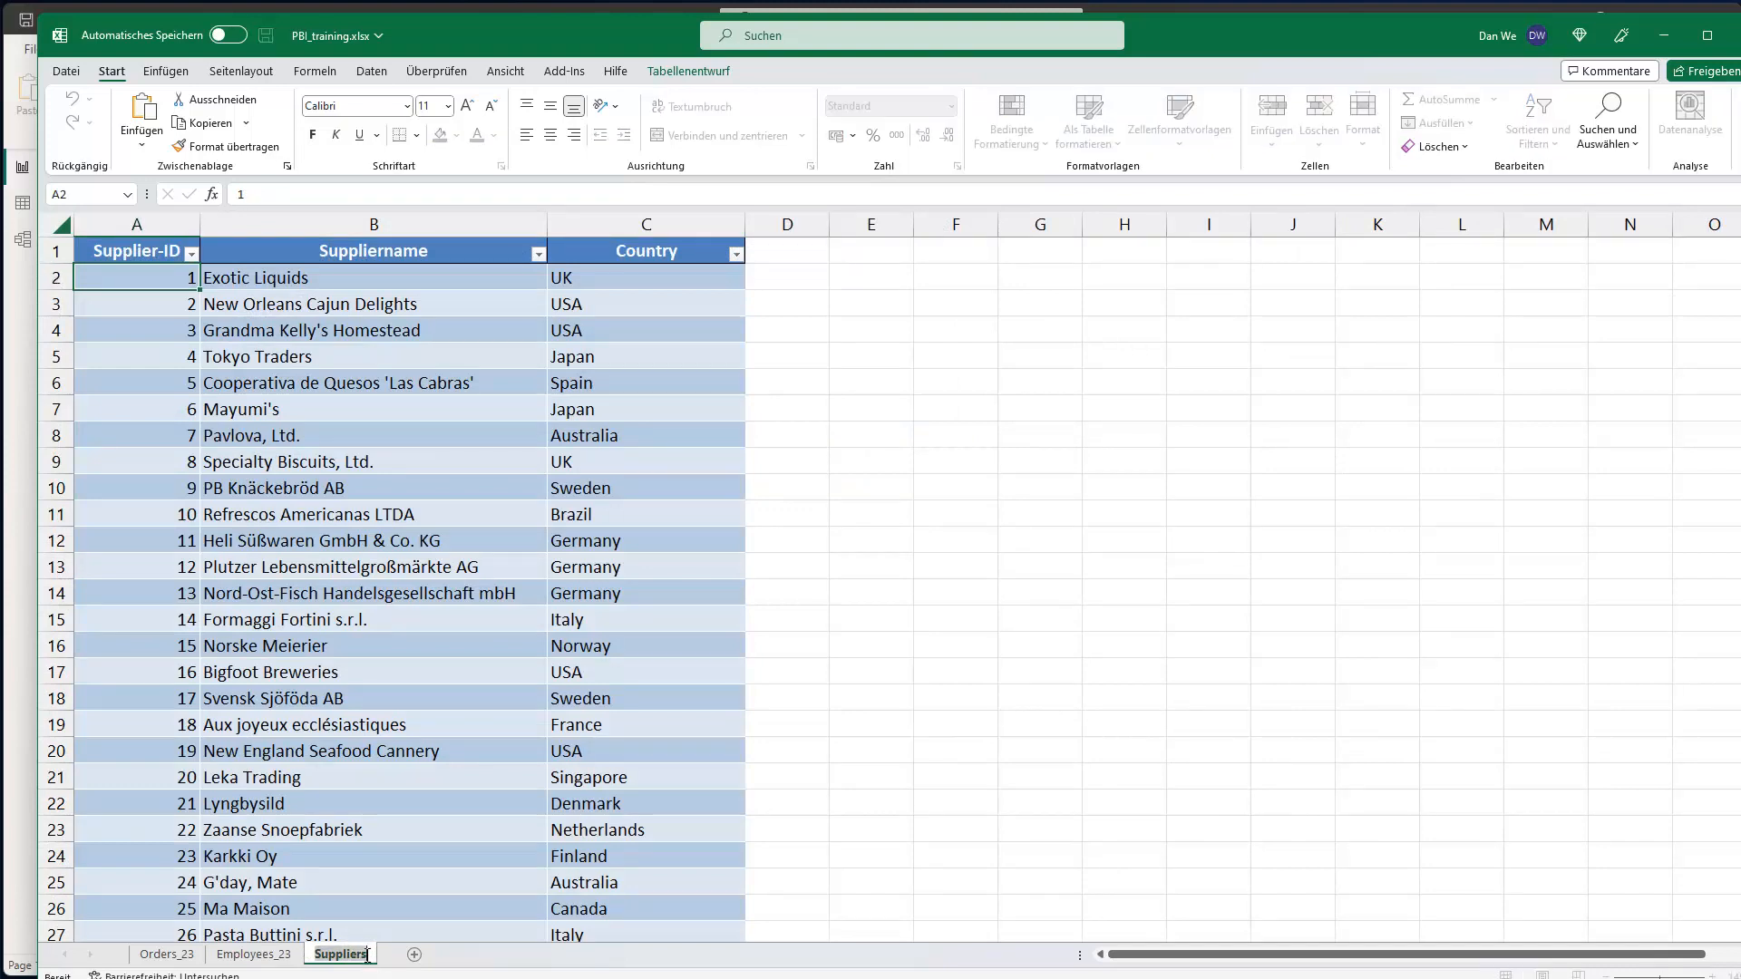
click(390, 959)
text(_23)
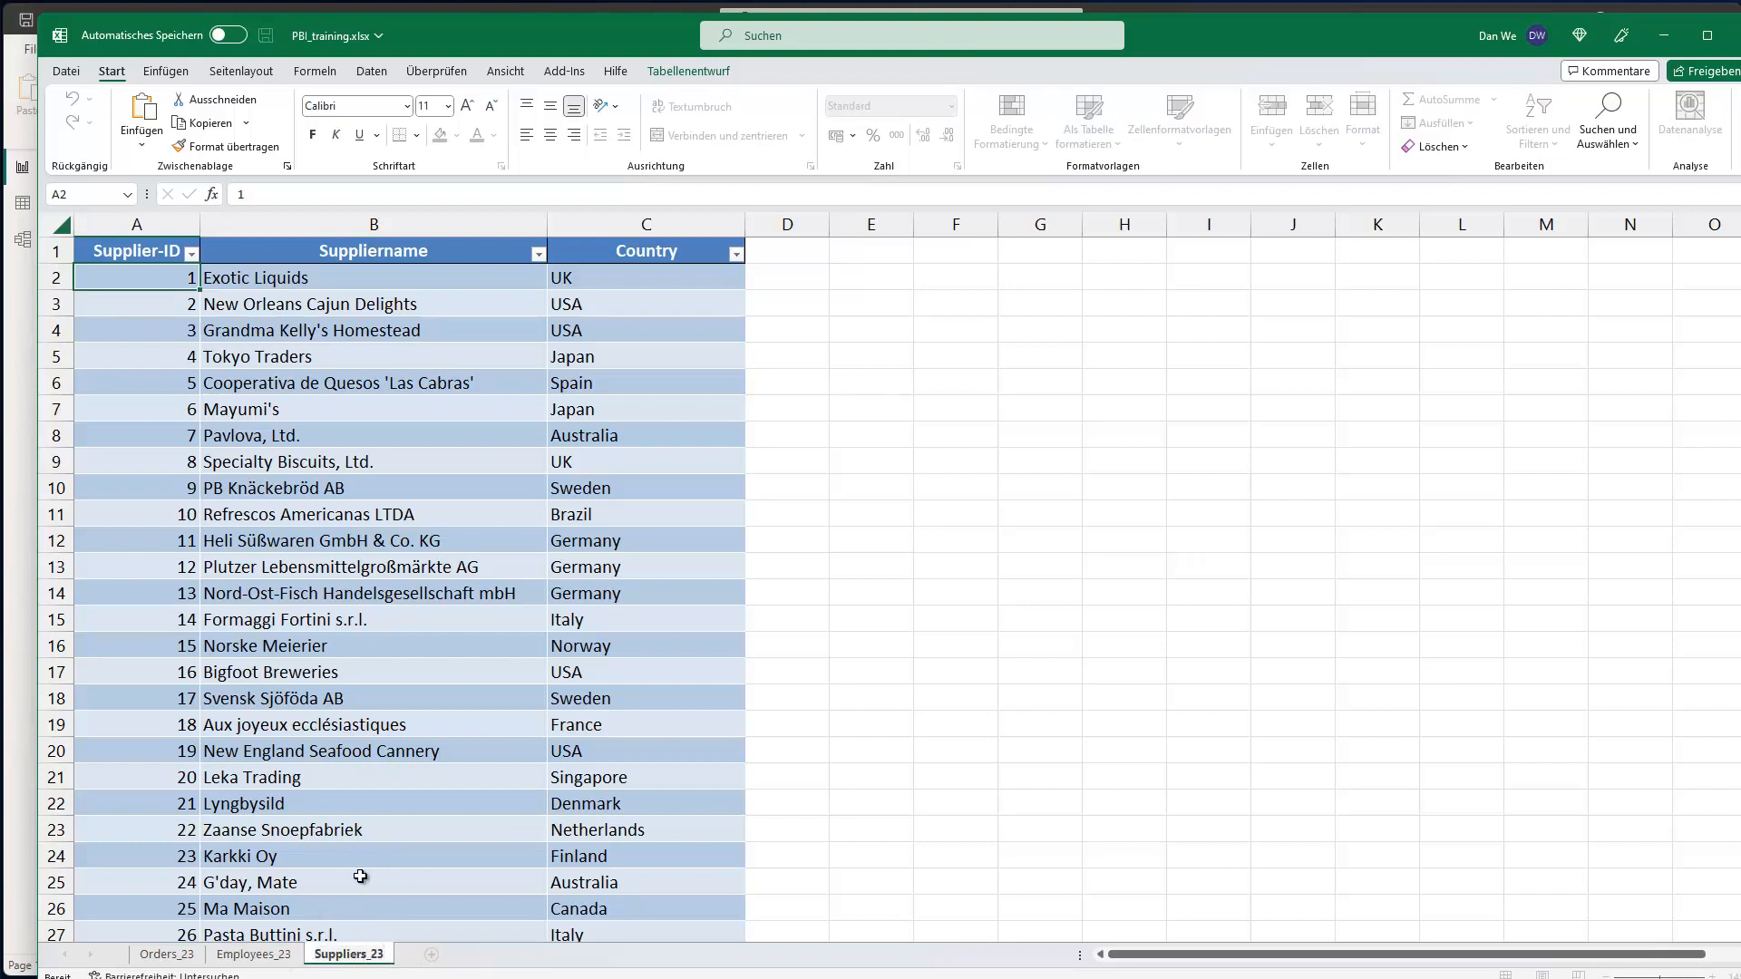
key(Return)
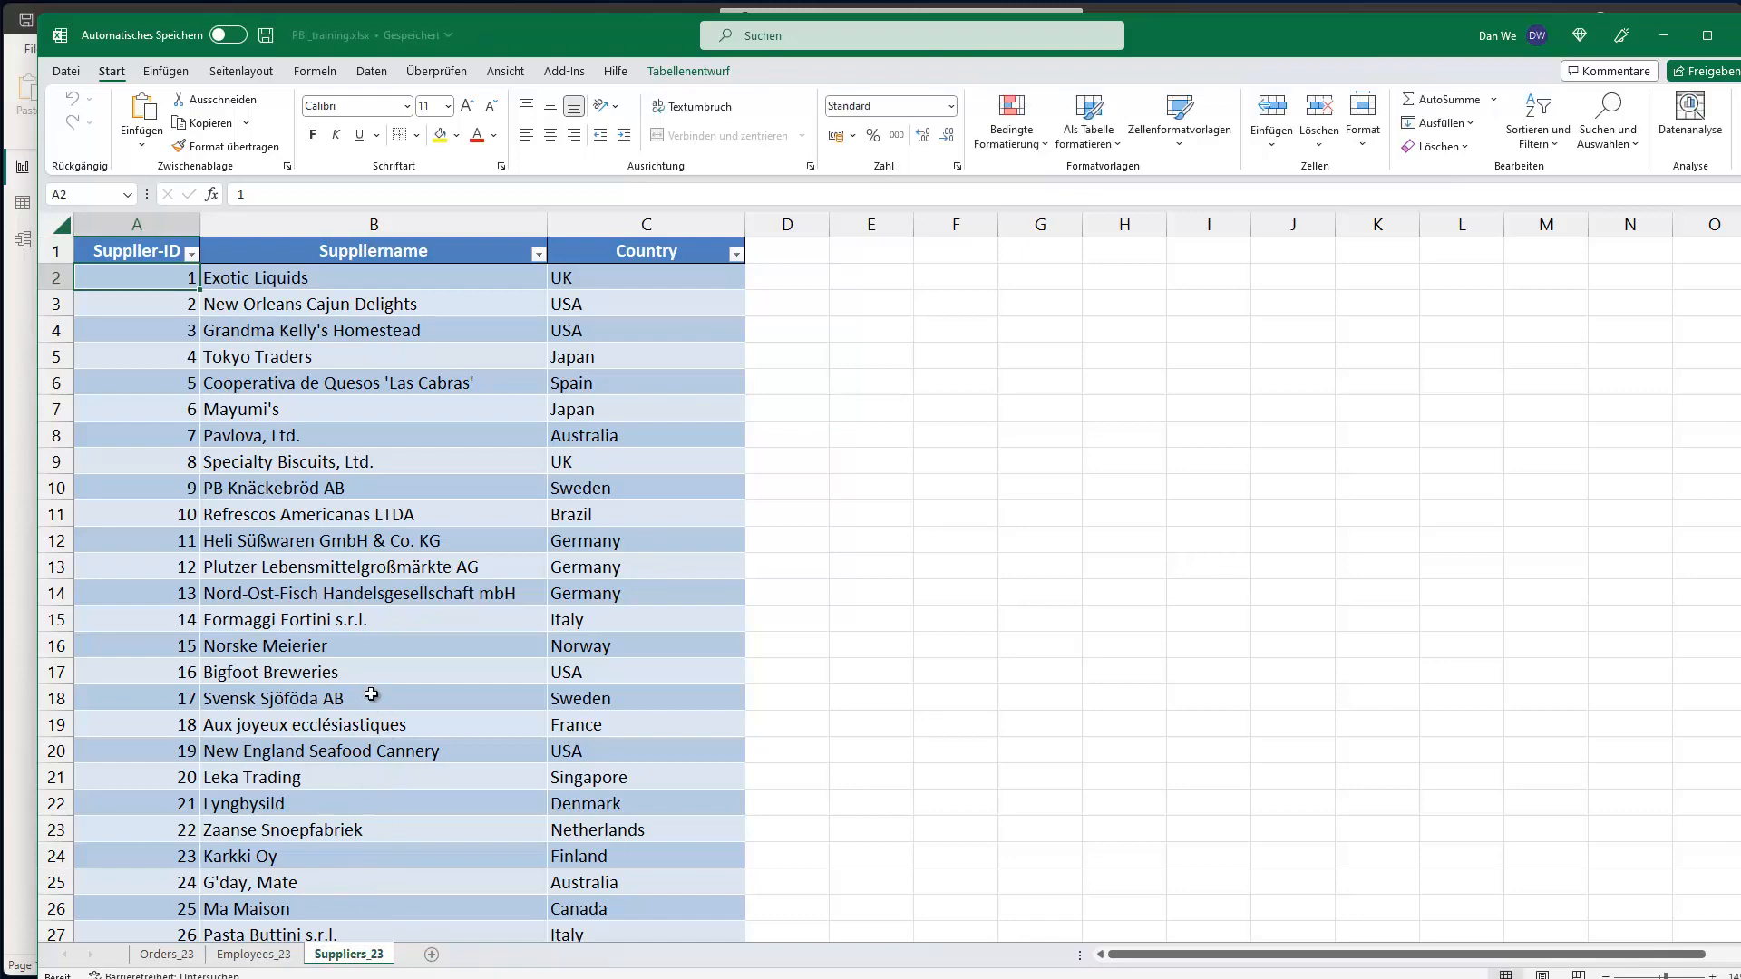
mouse_move(590, 30)
mouse_down()
mouse_move(1249, 322)
mouse_move(1342, 321)
mouse_move(820, 134)
mouse_move(658, 43)
mouse_move(589, 32)
mouse_up()
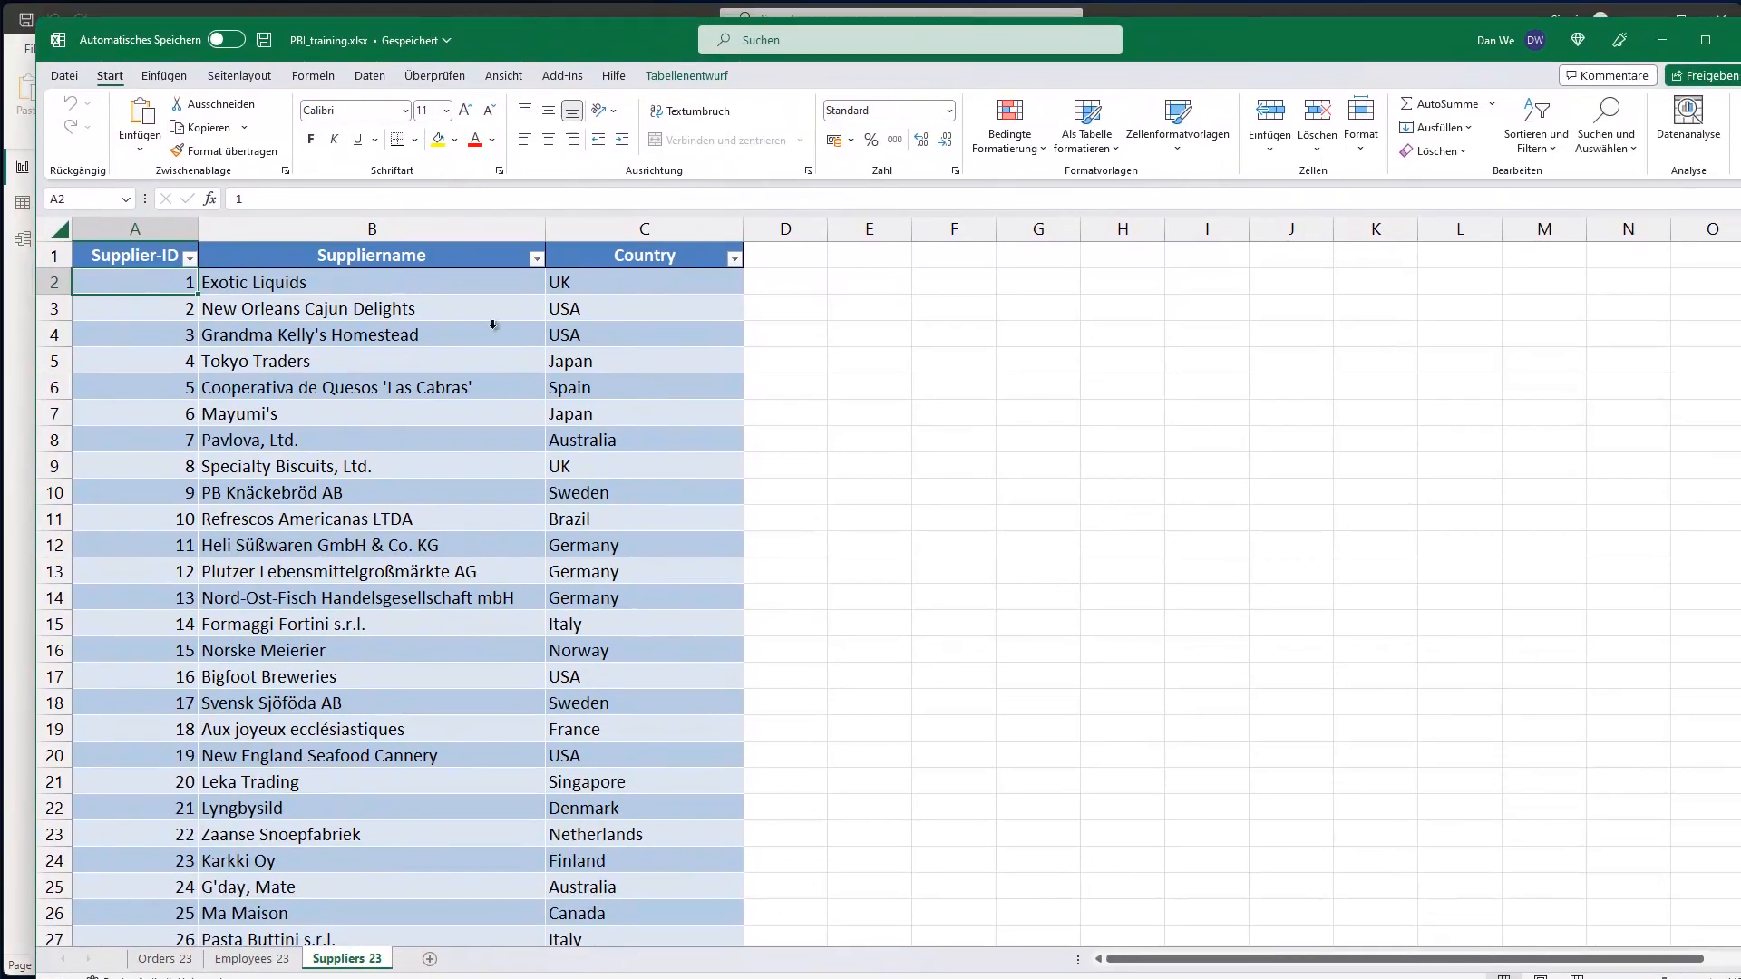
- Enter employee 7's new first name in cell B8 of Employees_23, then save and minimize the workbook
click(252, 958)
click(192, 551)
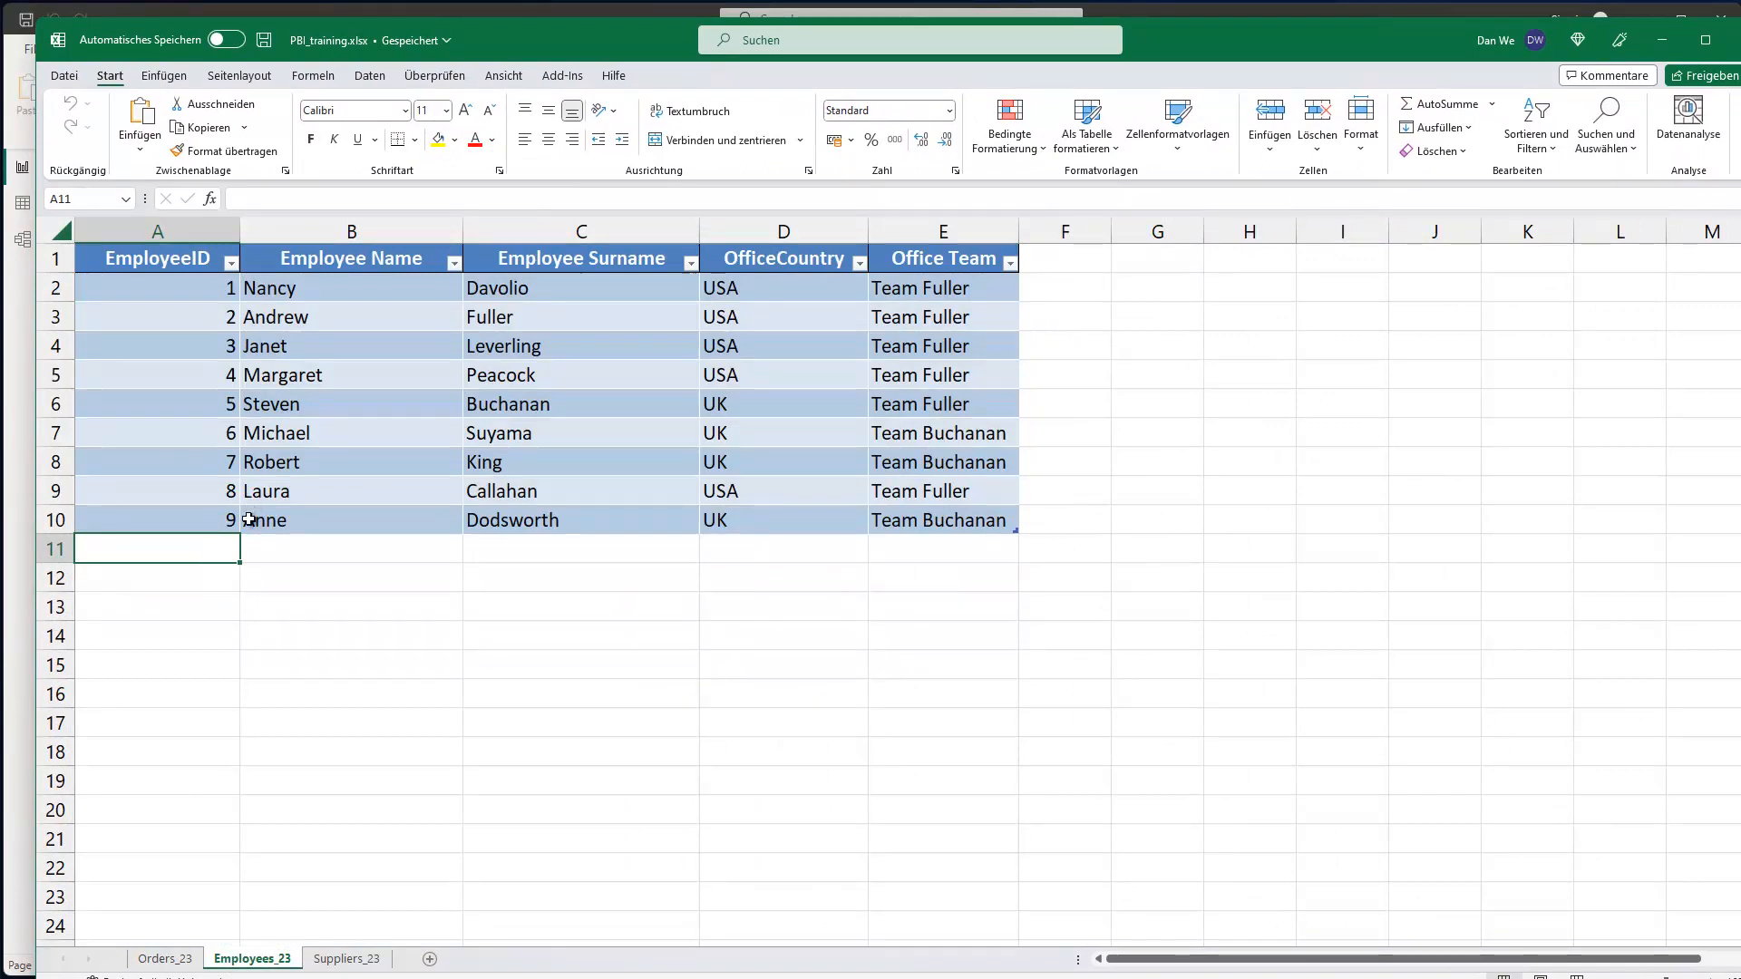
click(282, 466)
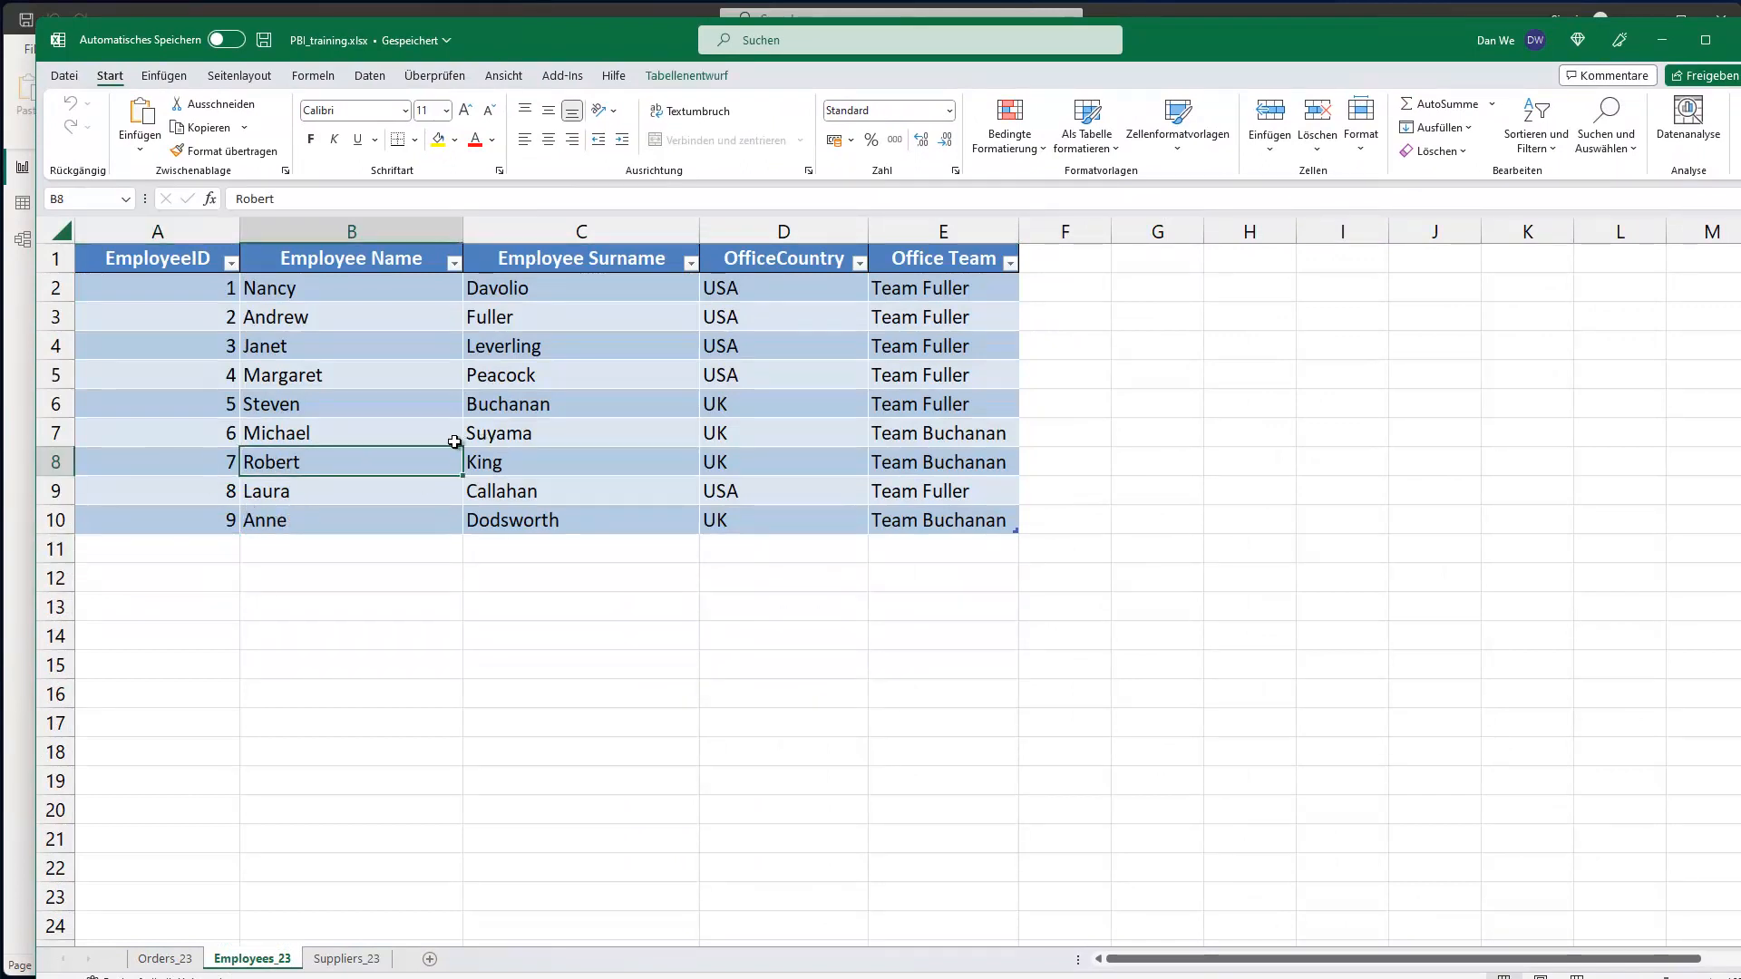
text(Dan)
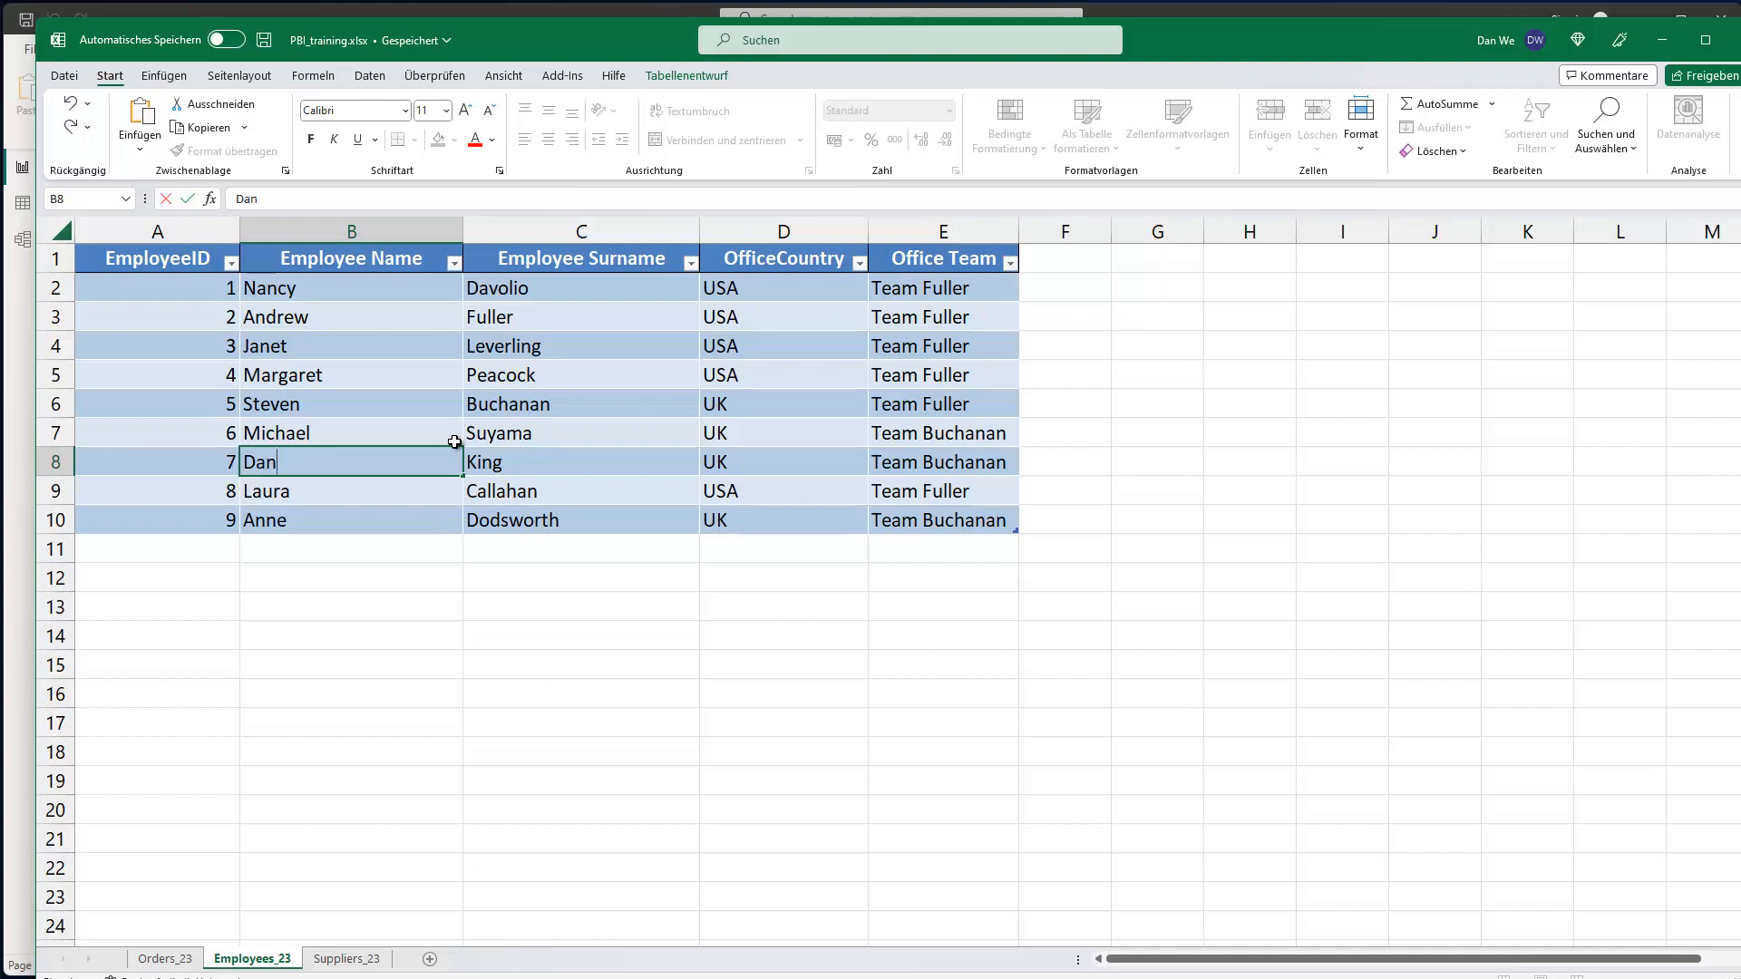
key(Tab)
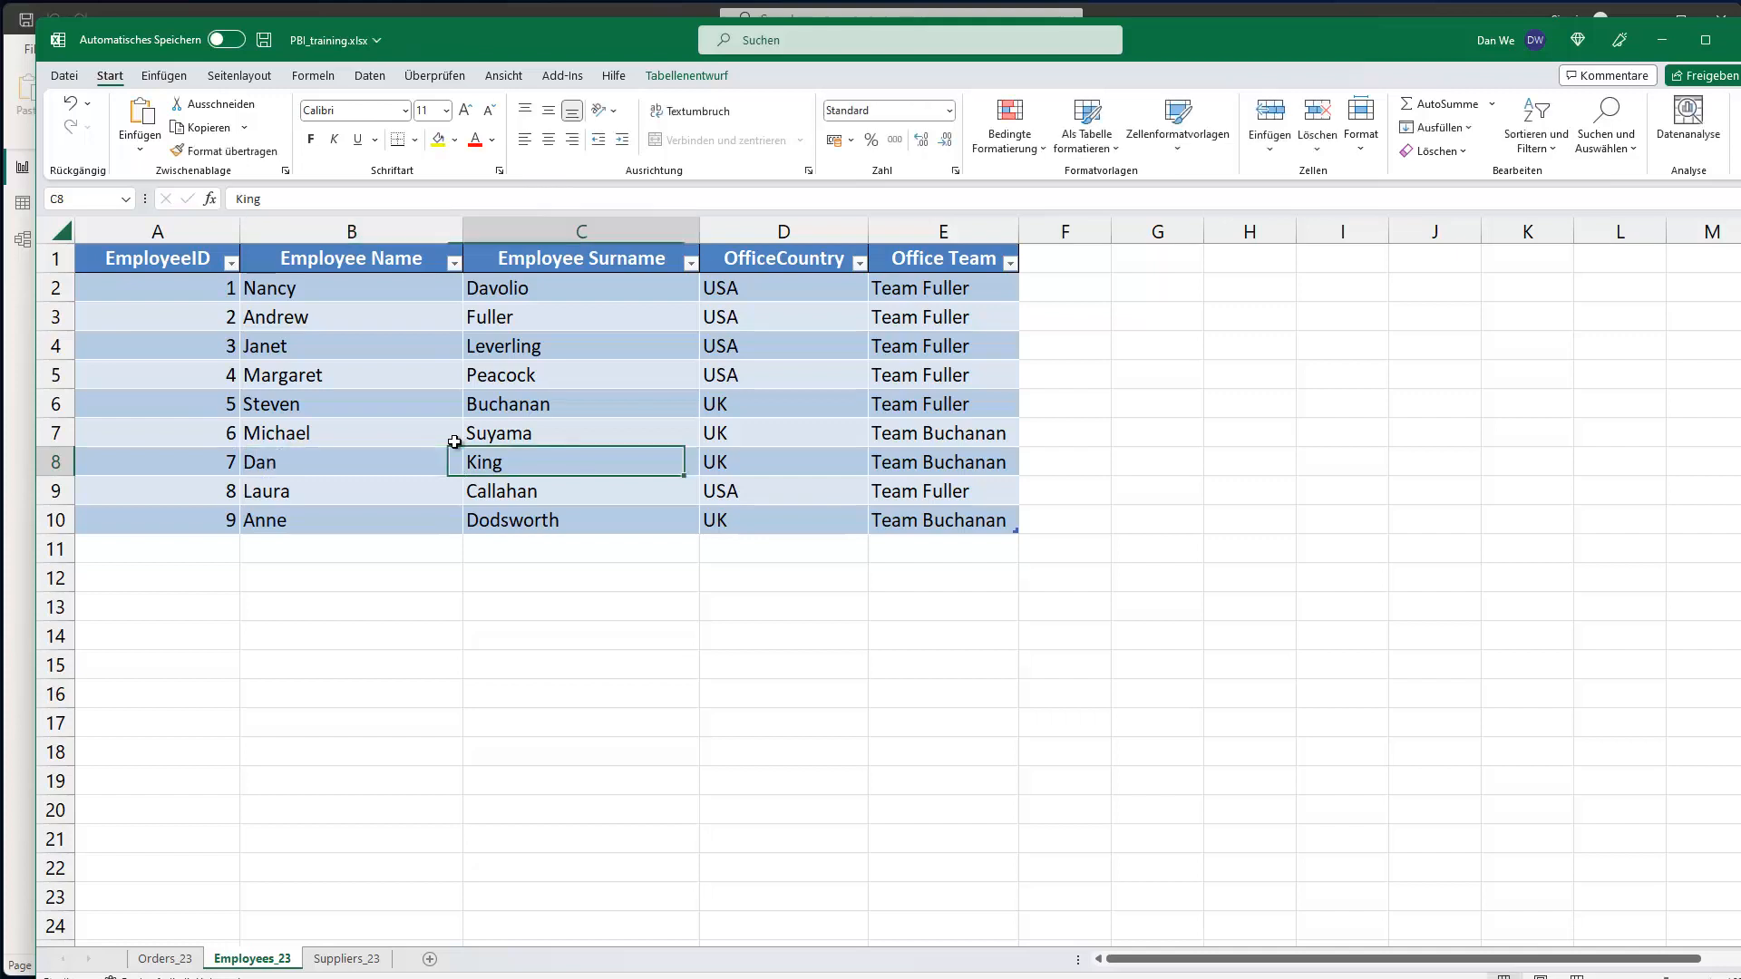
key(ctrl+s)
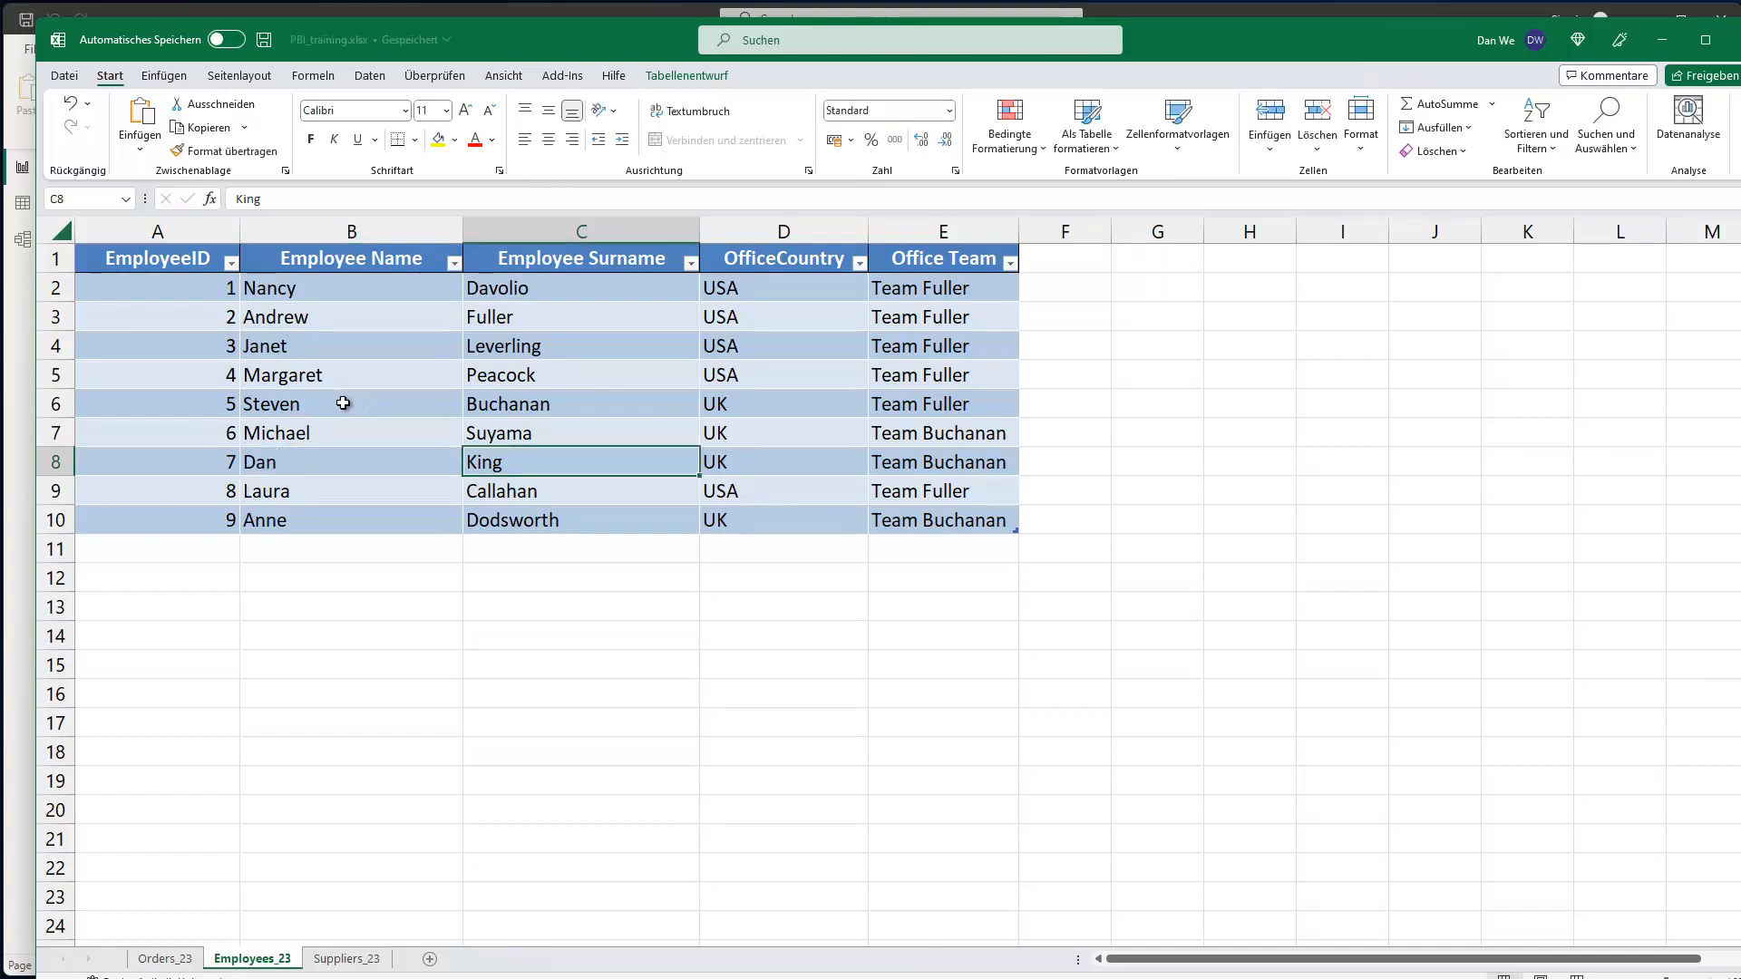
click(1656, 42)
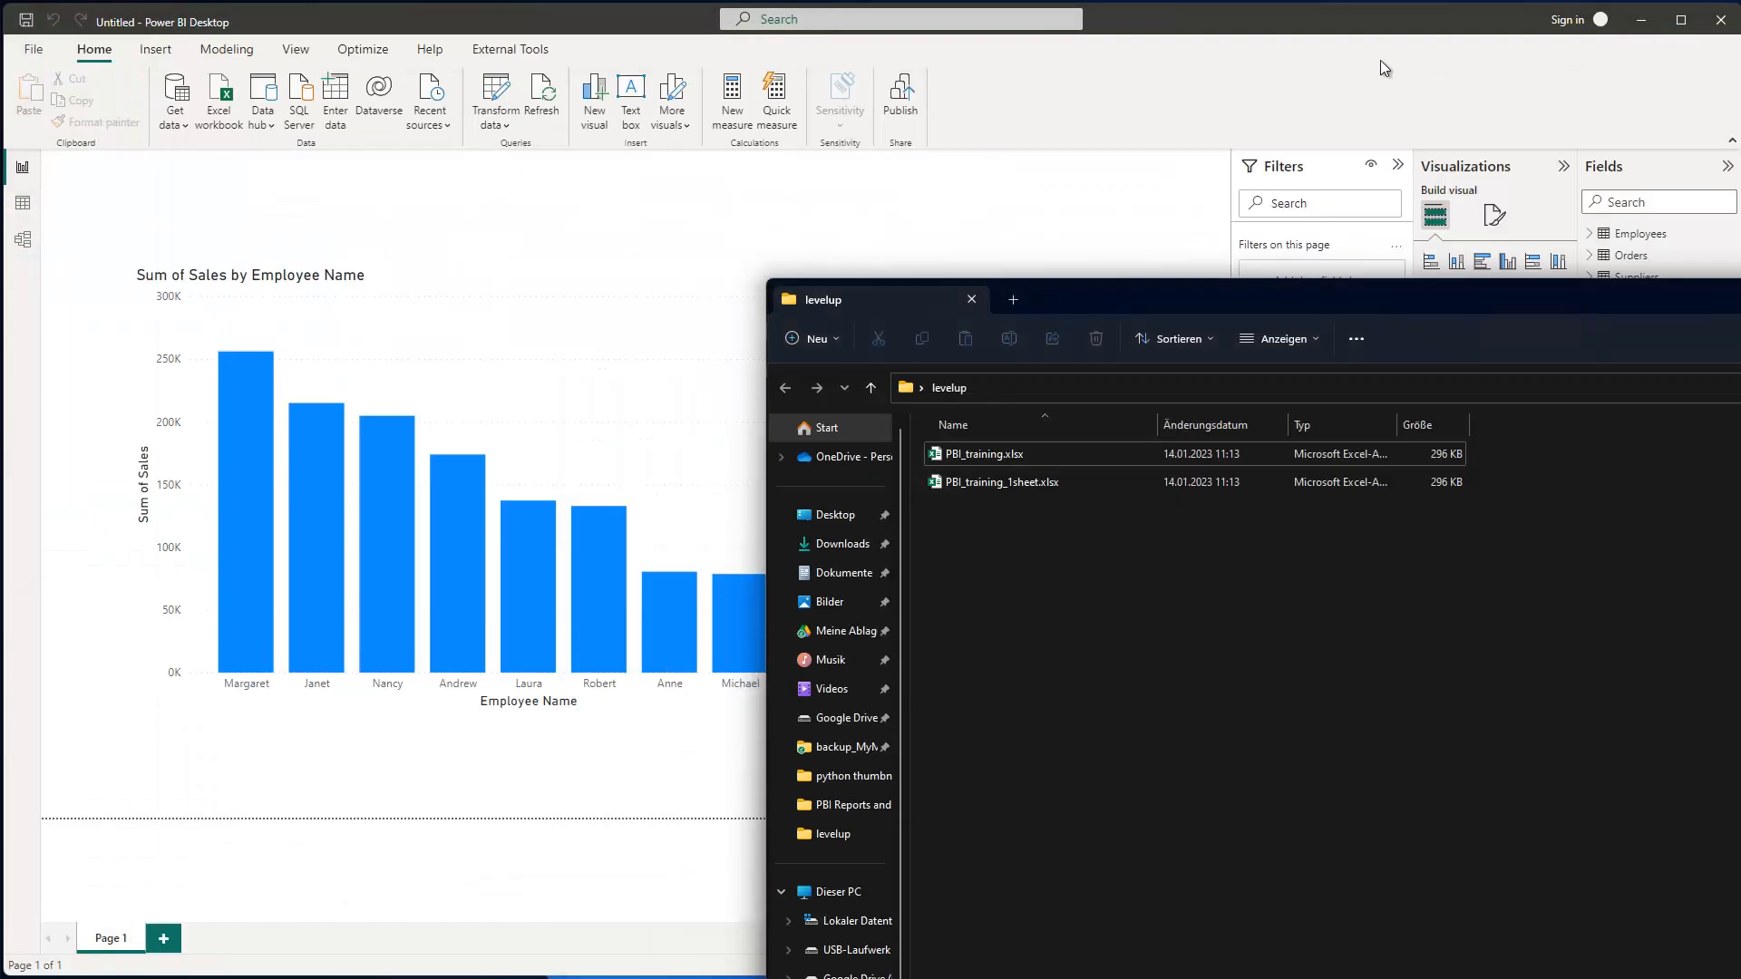
- Refresh the Power BI report so the sales-by-employee chart picks up the renamed employee
click(966, 212)
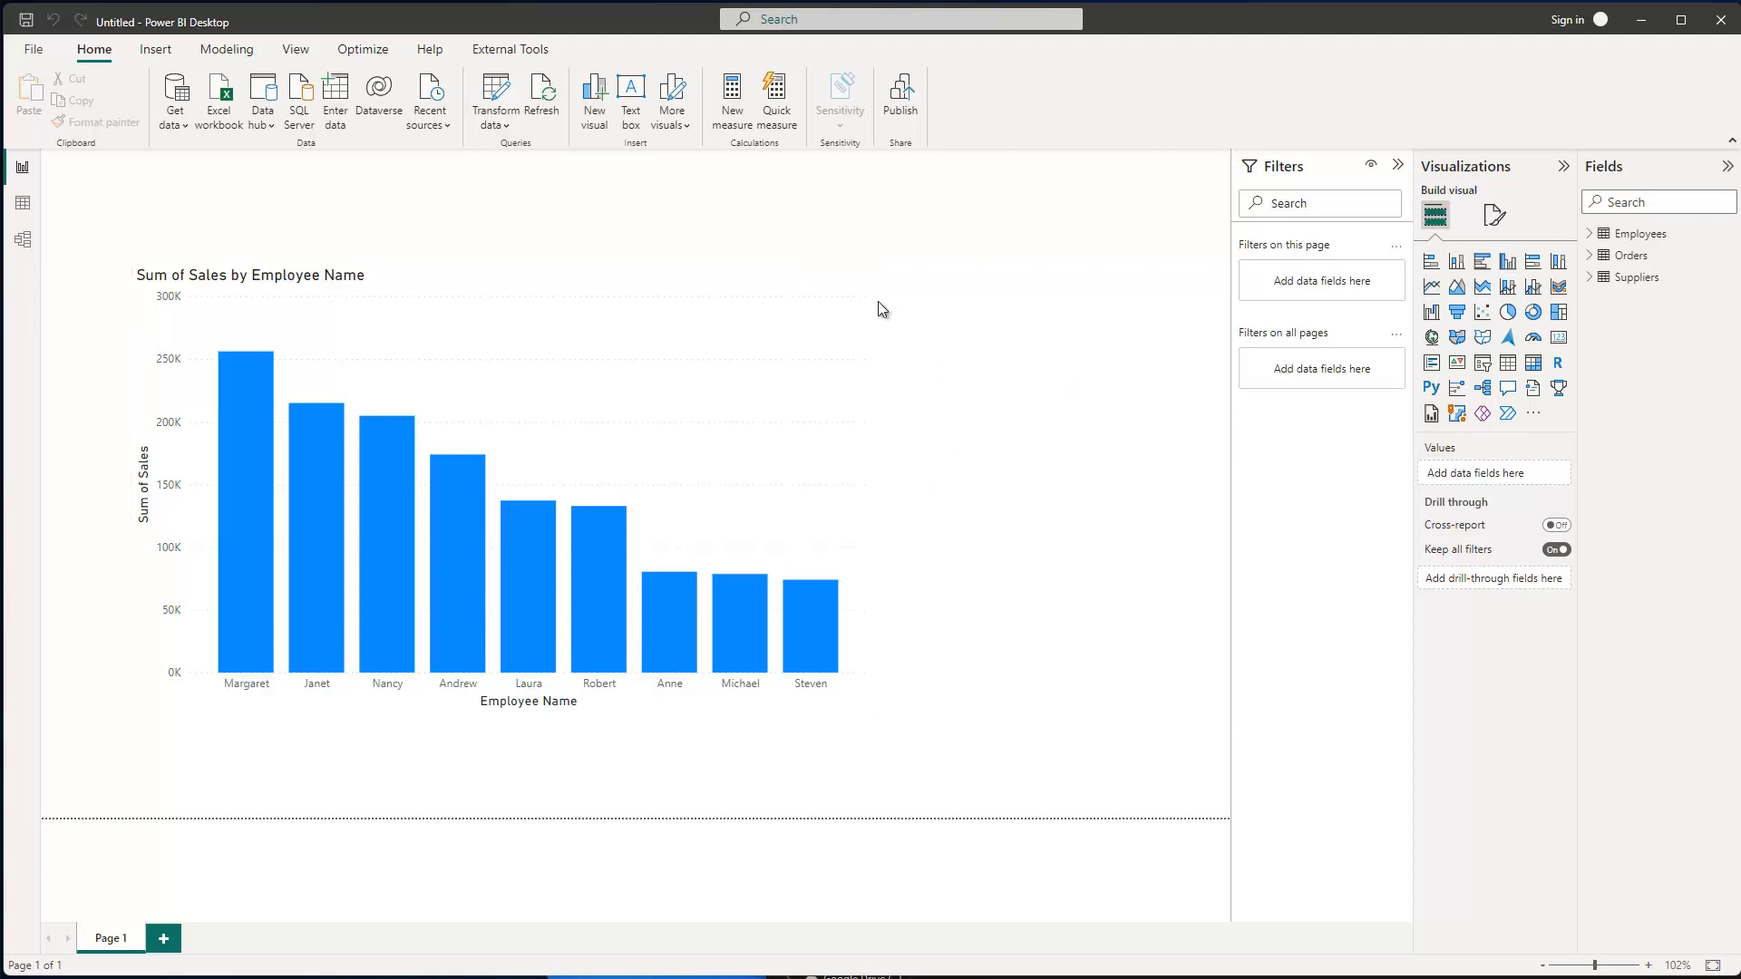
click(544, 95)
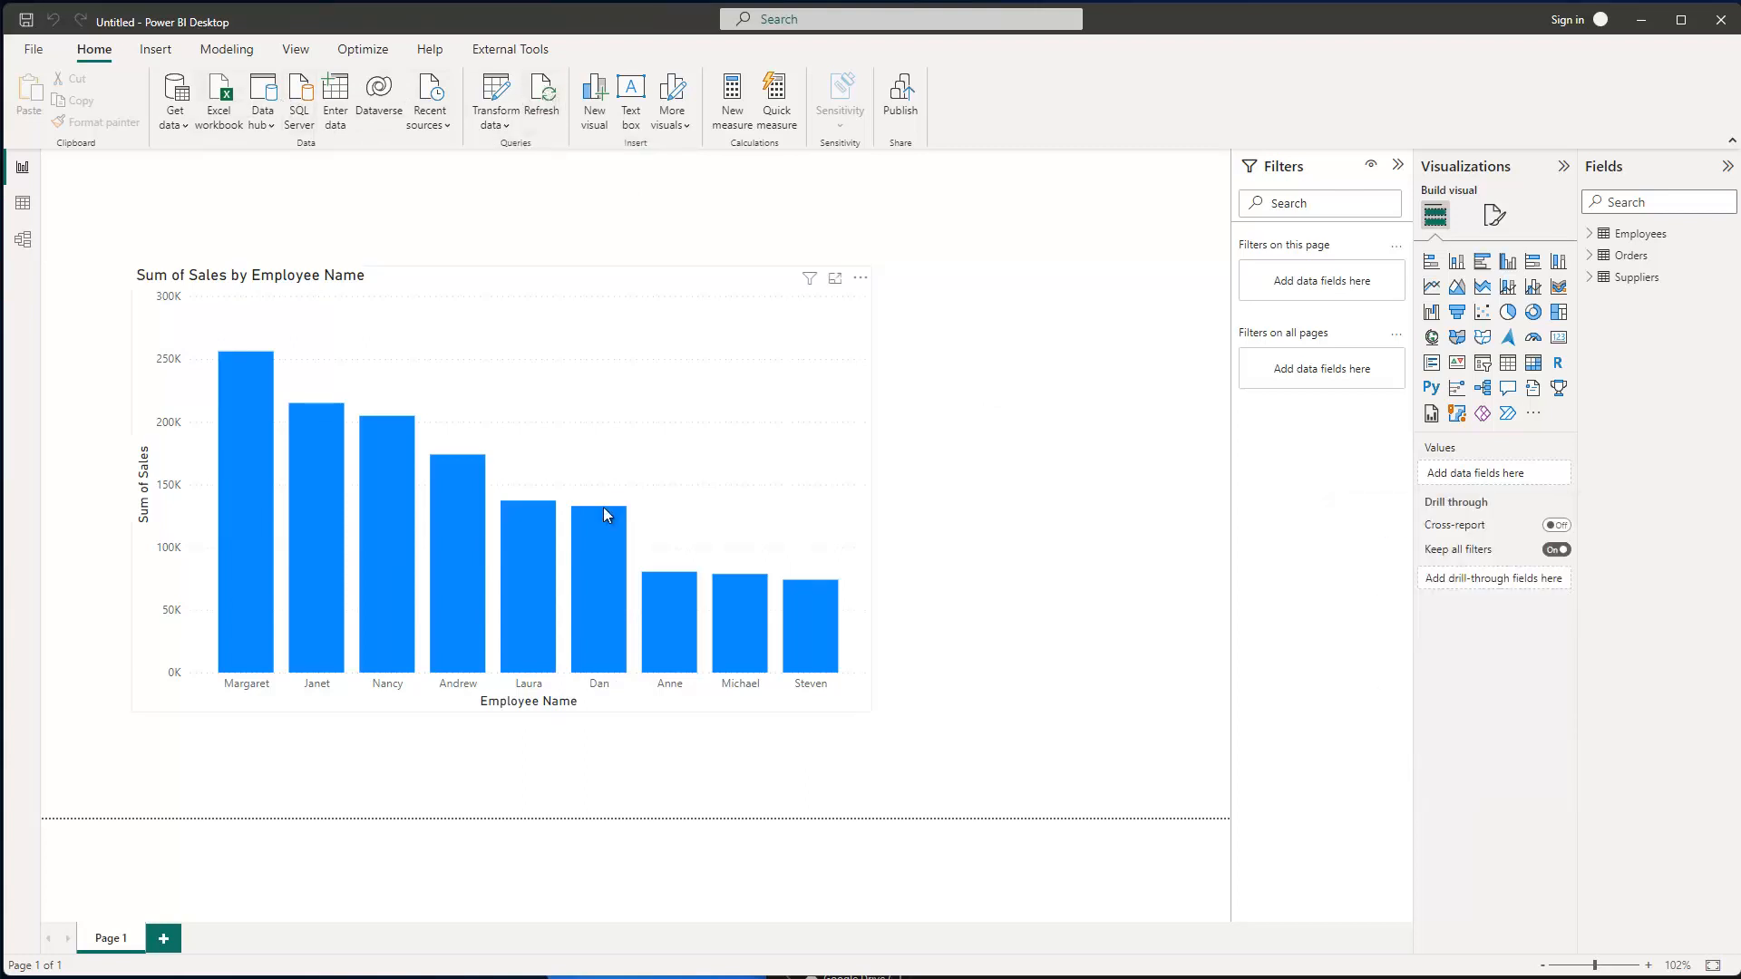